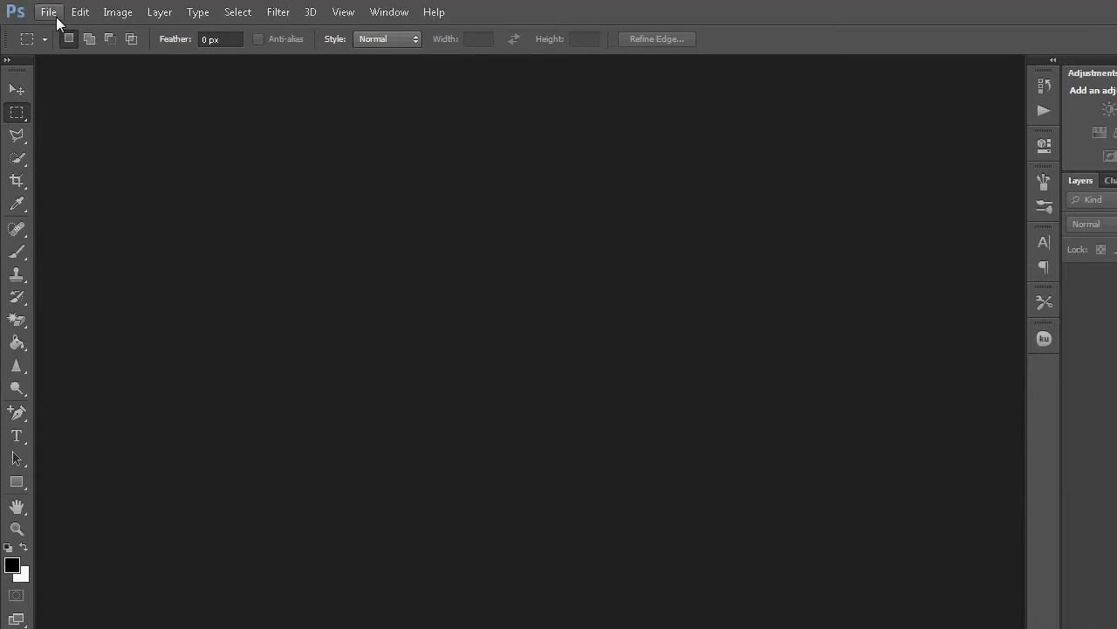
Open the swirl.jpg image from the Desktop.
left_click(53, 13)
left_click(57, 47)
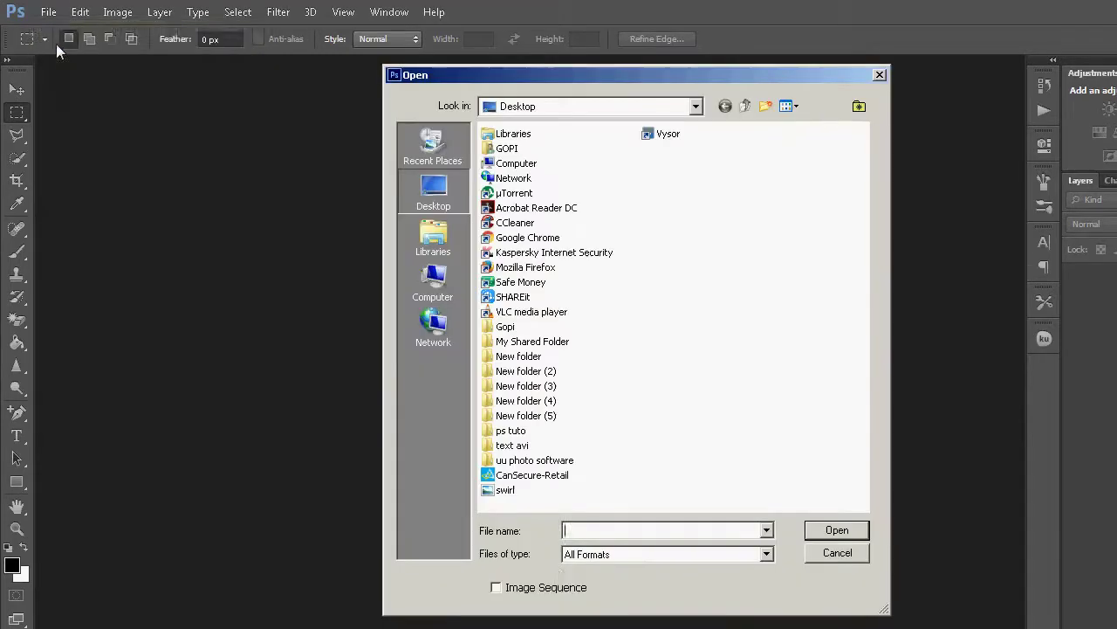
left_click(512, 442)
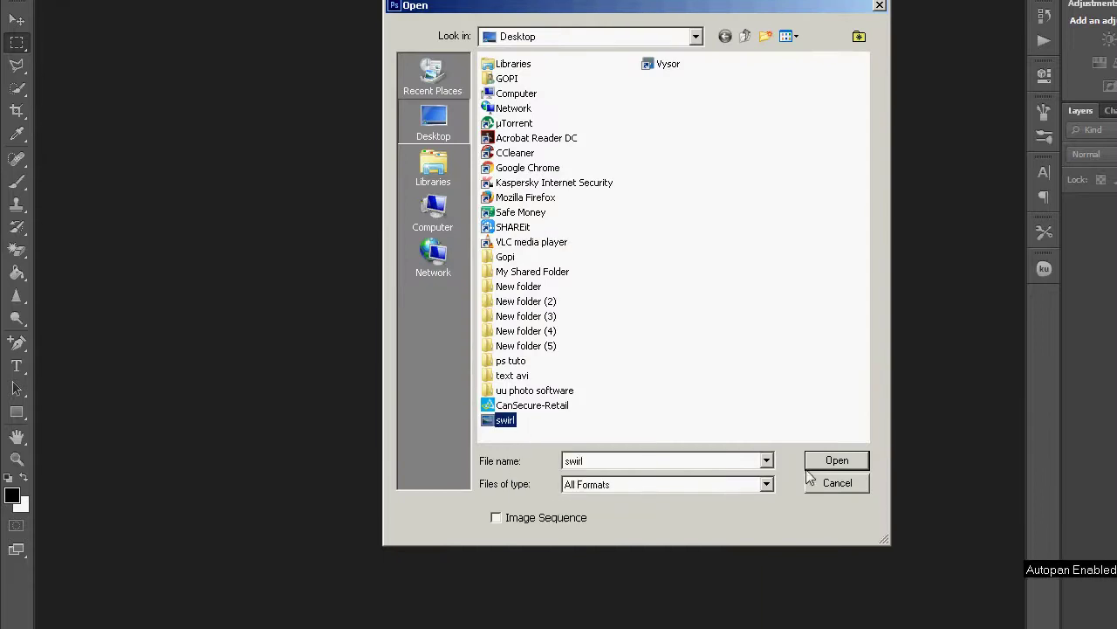
left_click(831, 476)
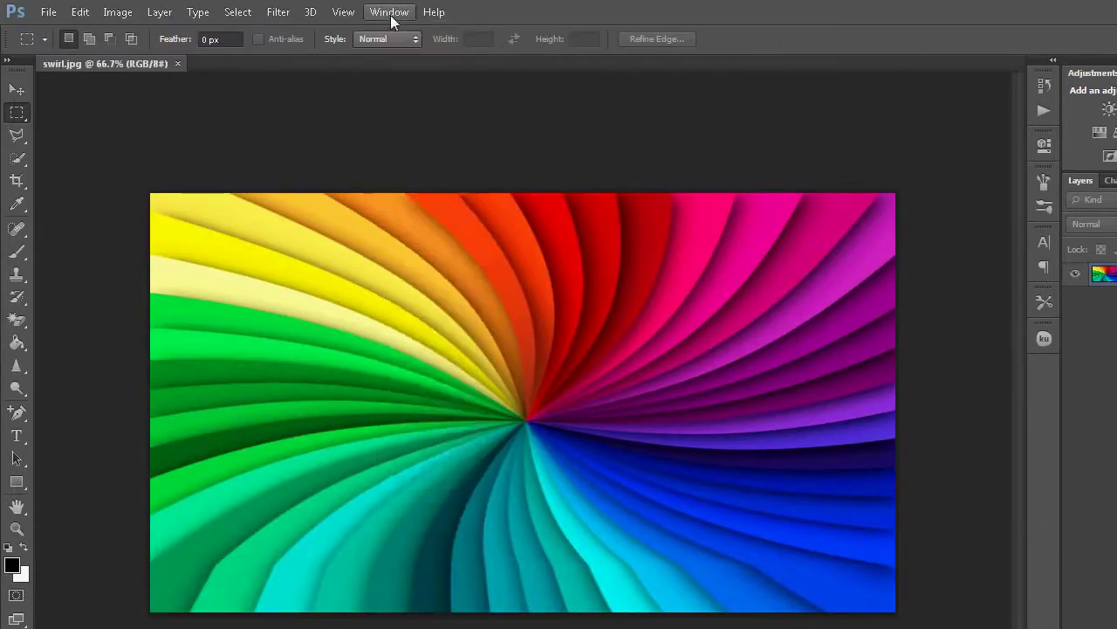
Create a video timeline for swirl.jpg and bring up Layer 0's context menu.
left_click(389, 12)
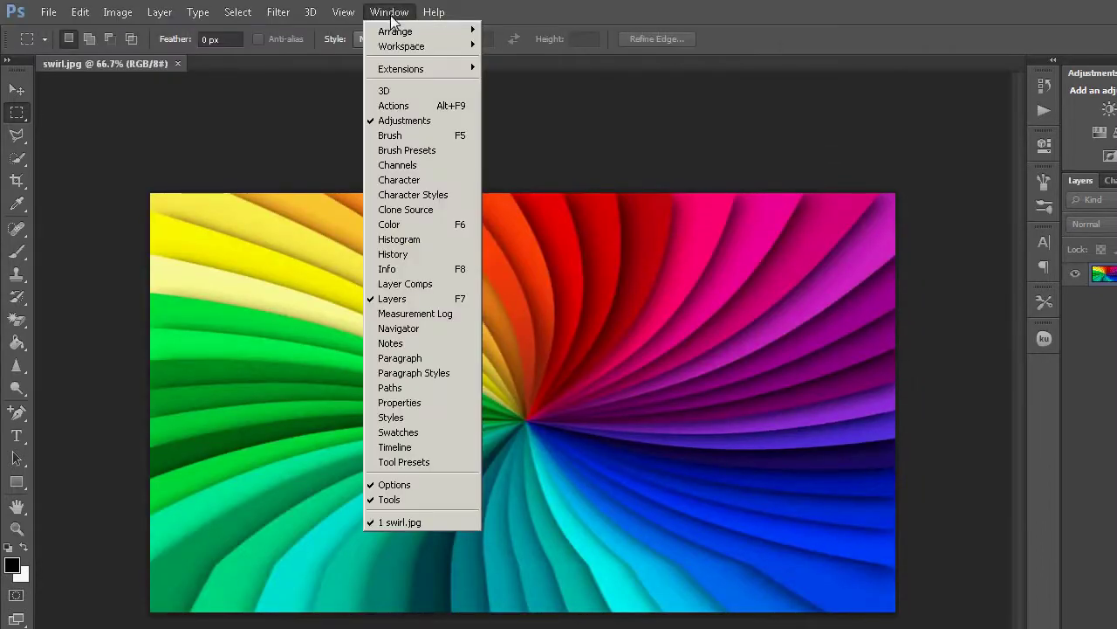
left_click(441, 449)
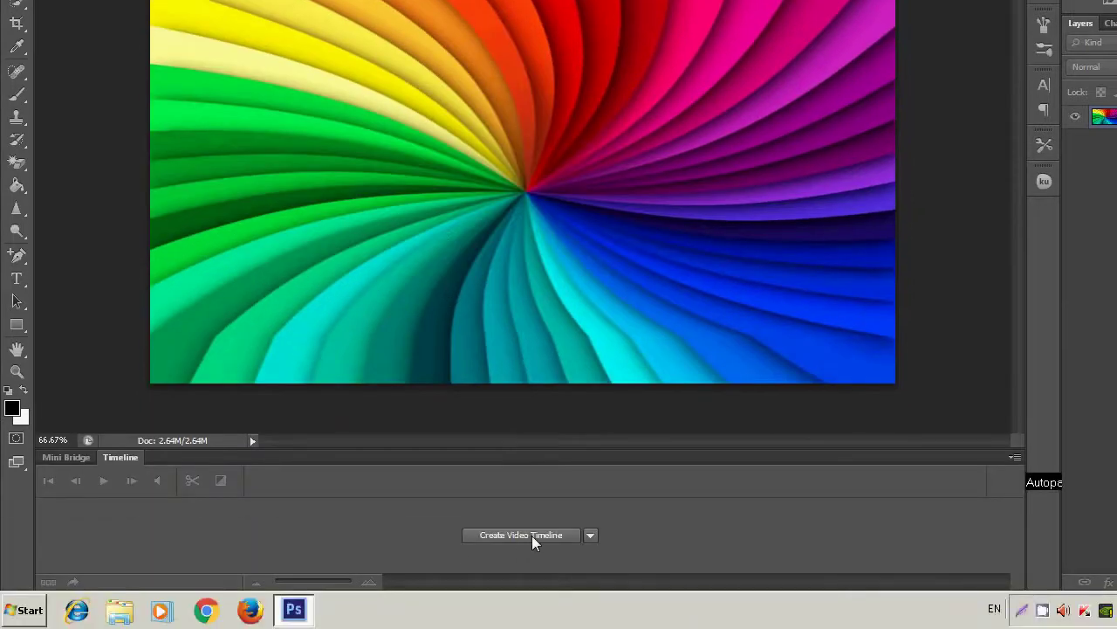
left_click(532, 535)
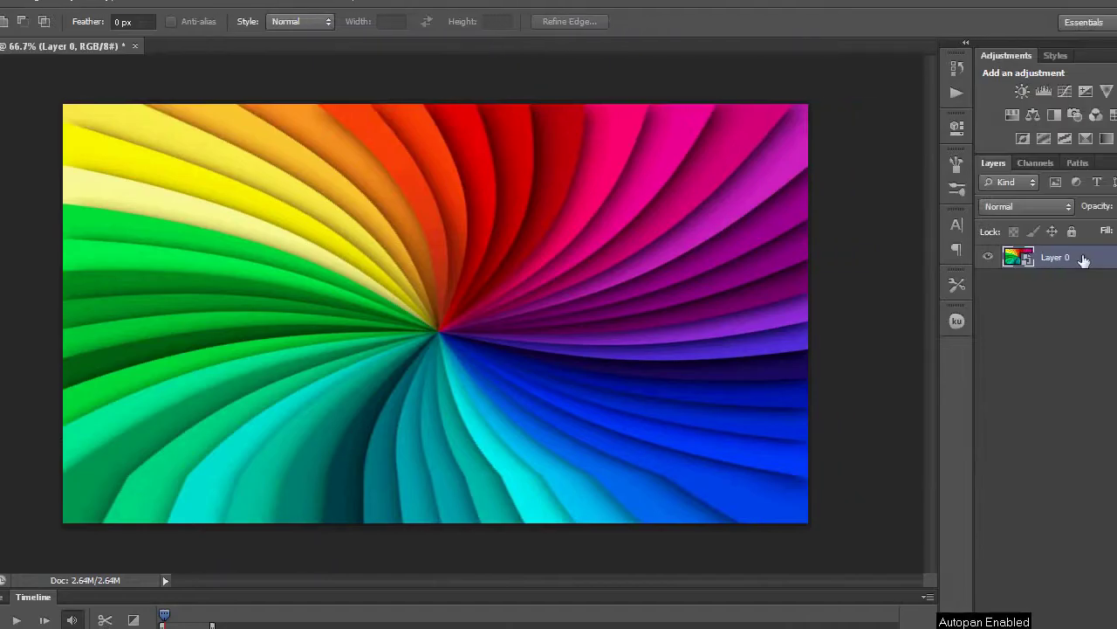
right_click(1032, 261)
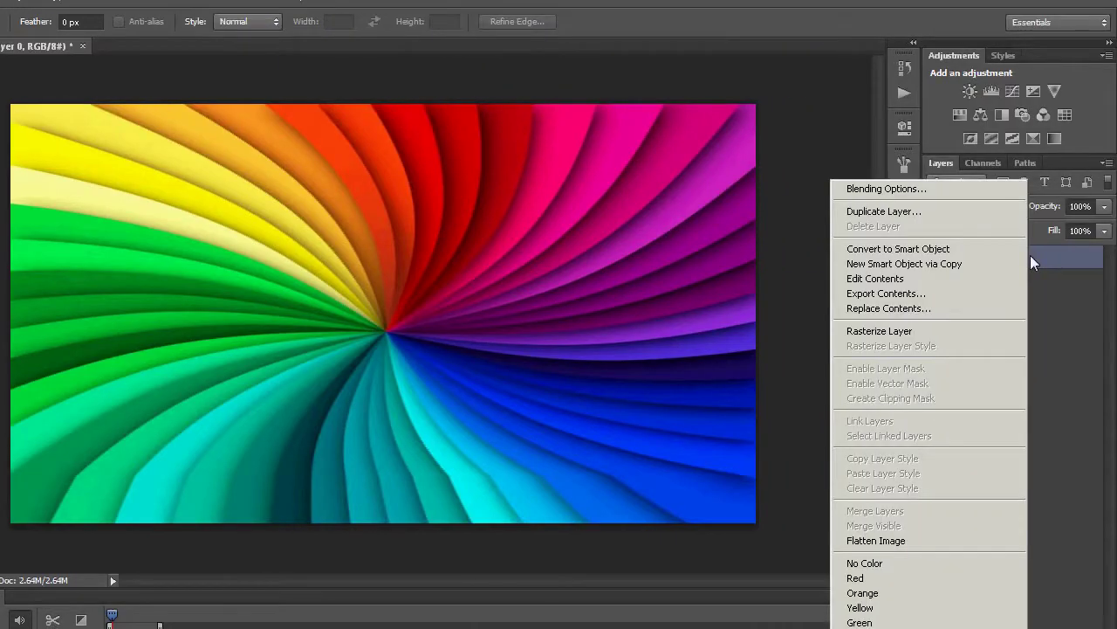
Convert Layer 0 to a smart object and extend its clip to about 40 seconds.
left_click(943, 254)
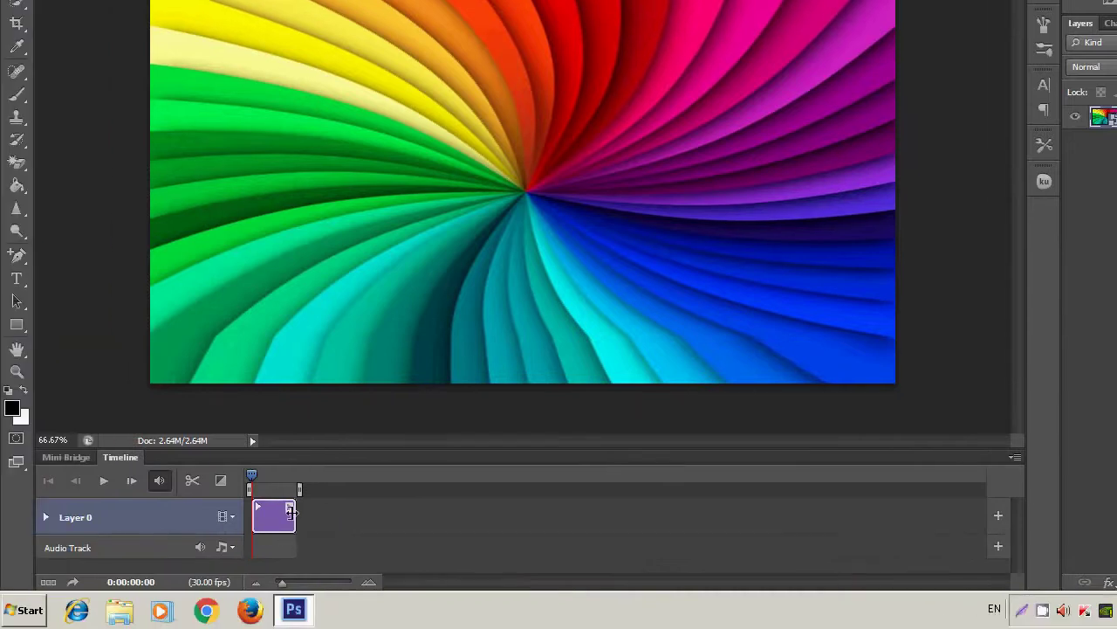
left_click_drag(291, 513, 567, 515)
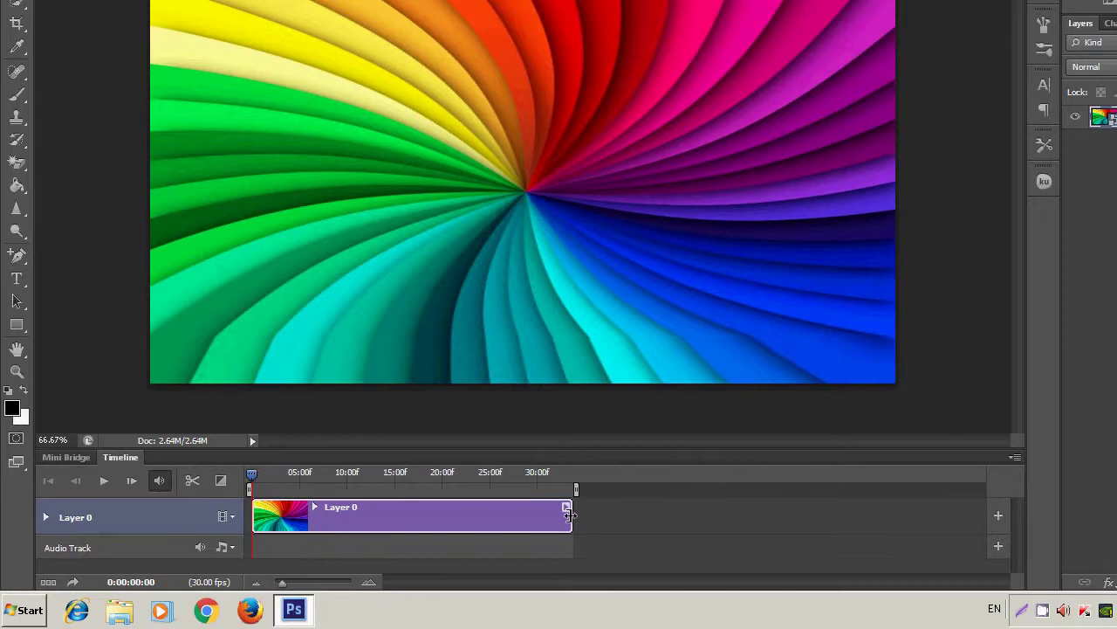
left_click_drag(569, 515, 646, 516)
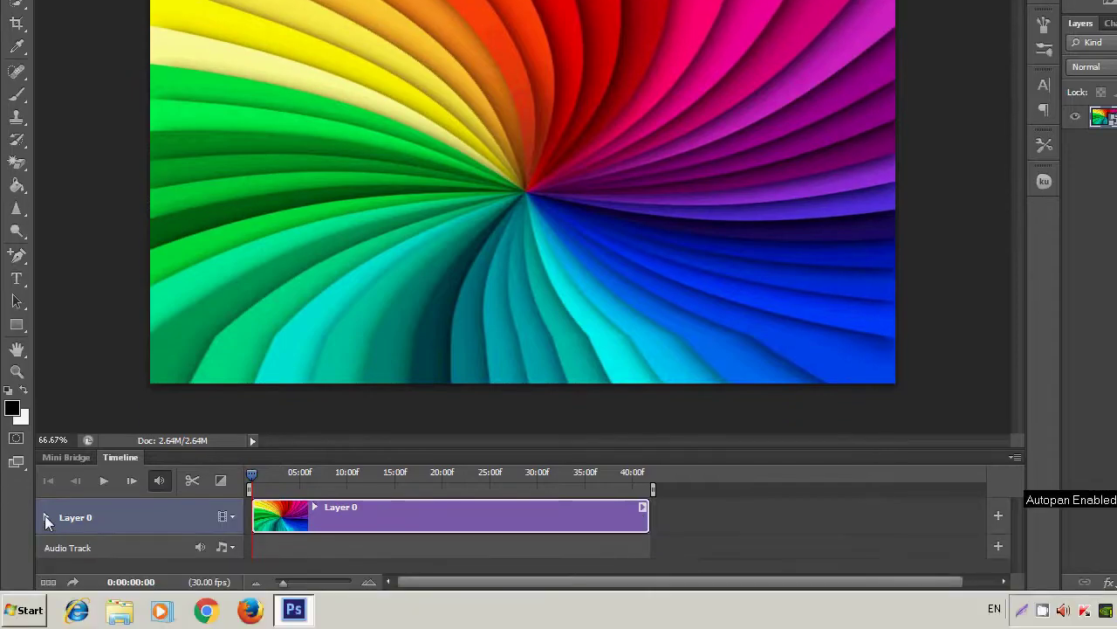
Set a starting Transform keyframe for Layer 0 at 0:00:00:00, then zoom out.
left_click(45, 517)
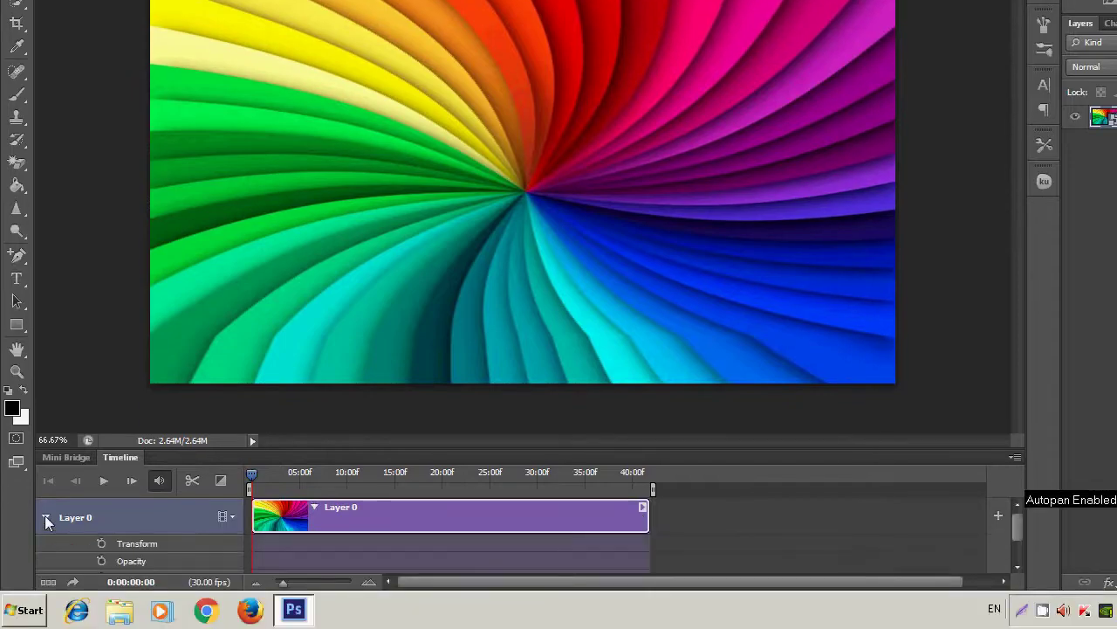
left_click(101, 543)
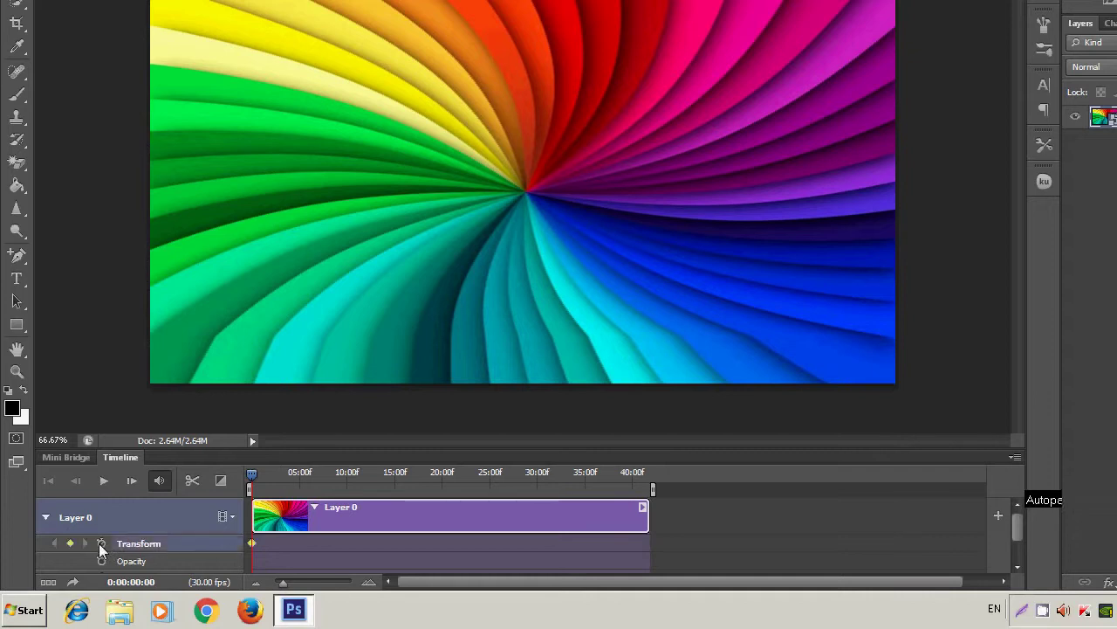
left_click(250, 543)
key("ctrl+minus")
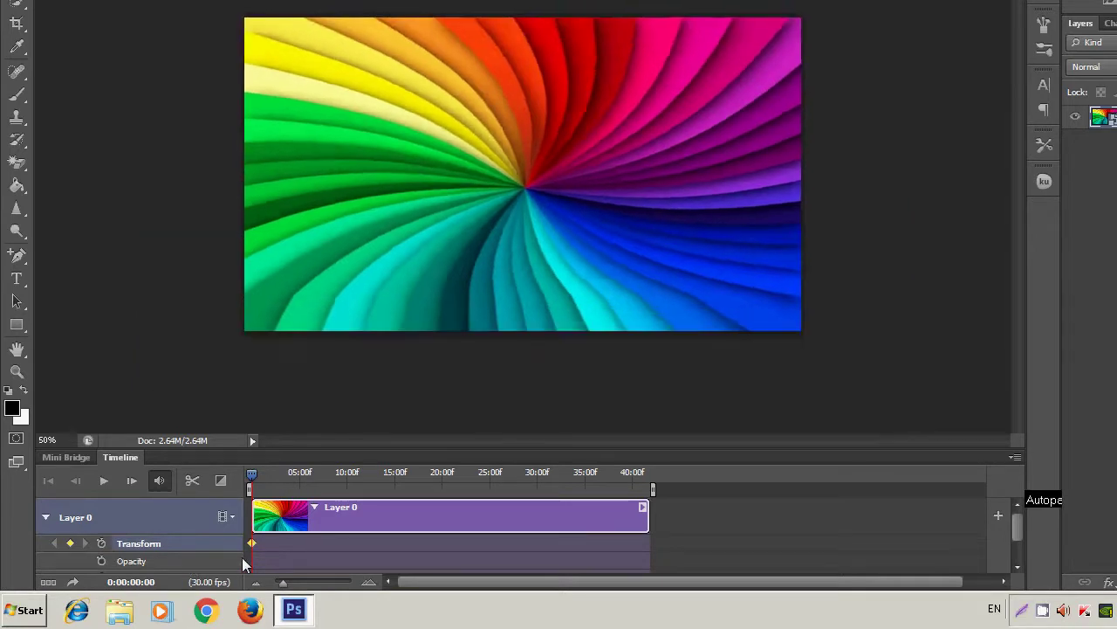
key("ctrl+minus")
key("ctrl+minus")
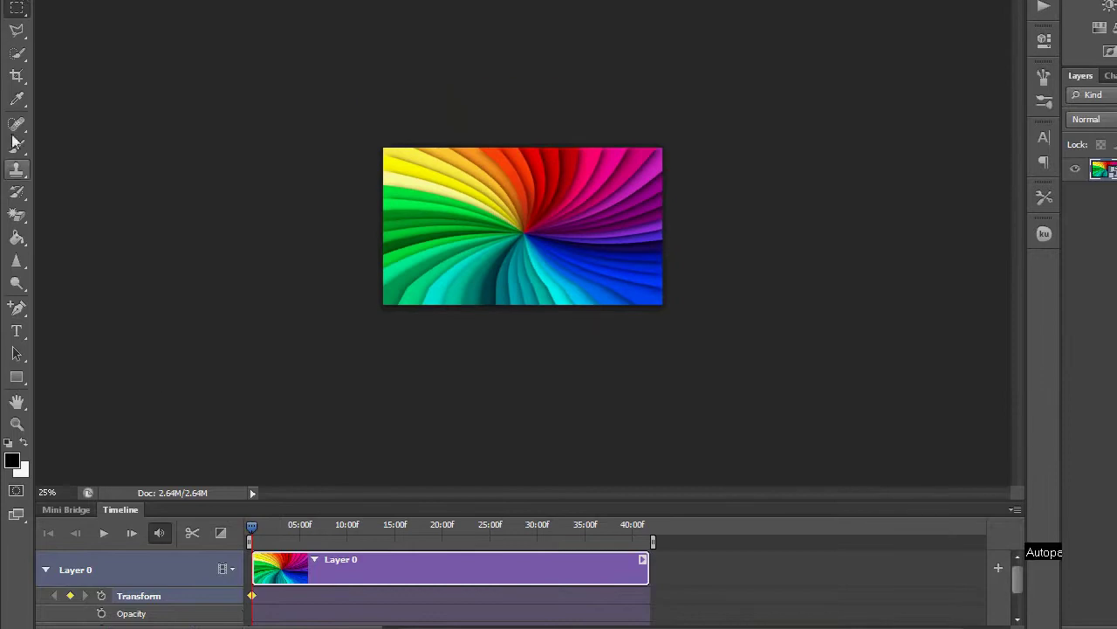
Scale Layer 0 to about 264% so it overflows the canvas, and apply the transform.
left_click(20, 92)
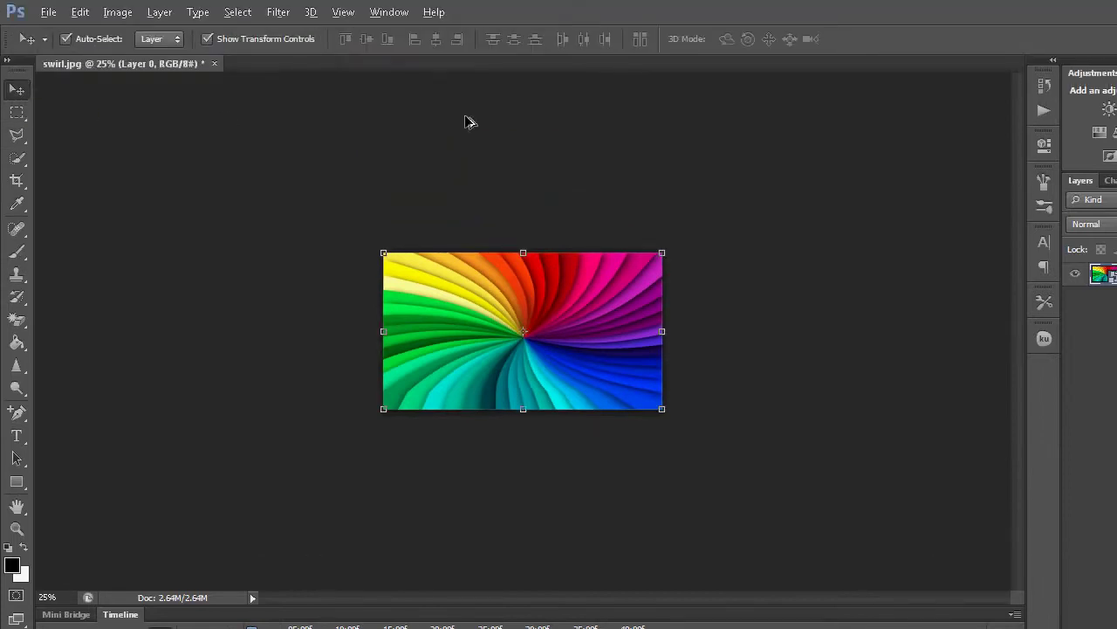
left_click_drag(661, 255, 831, 159)
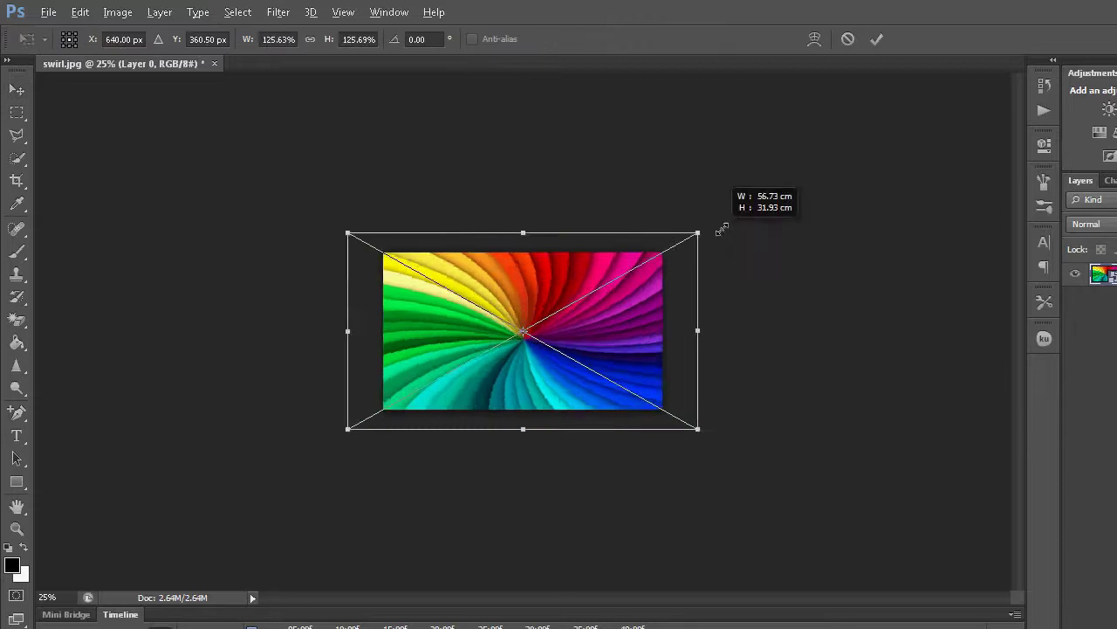
left_click(831, 151, "alt")
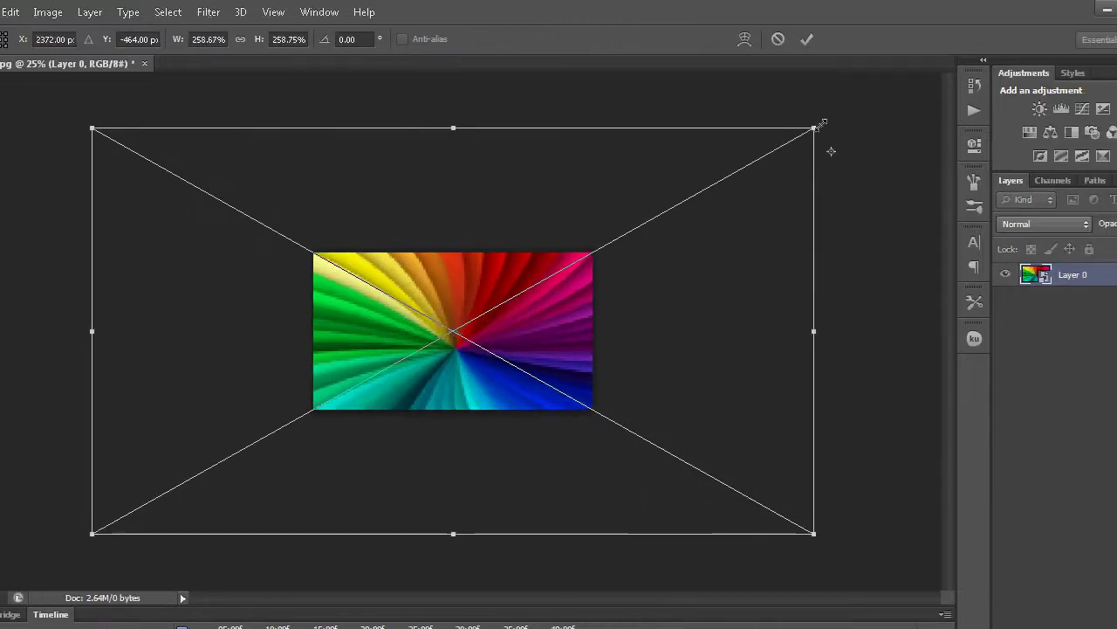
left_click_drag(819, 127, 817, 124)
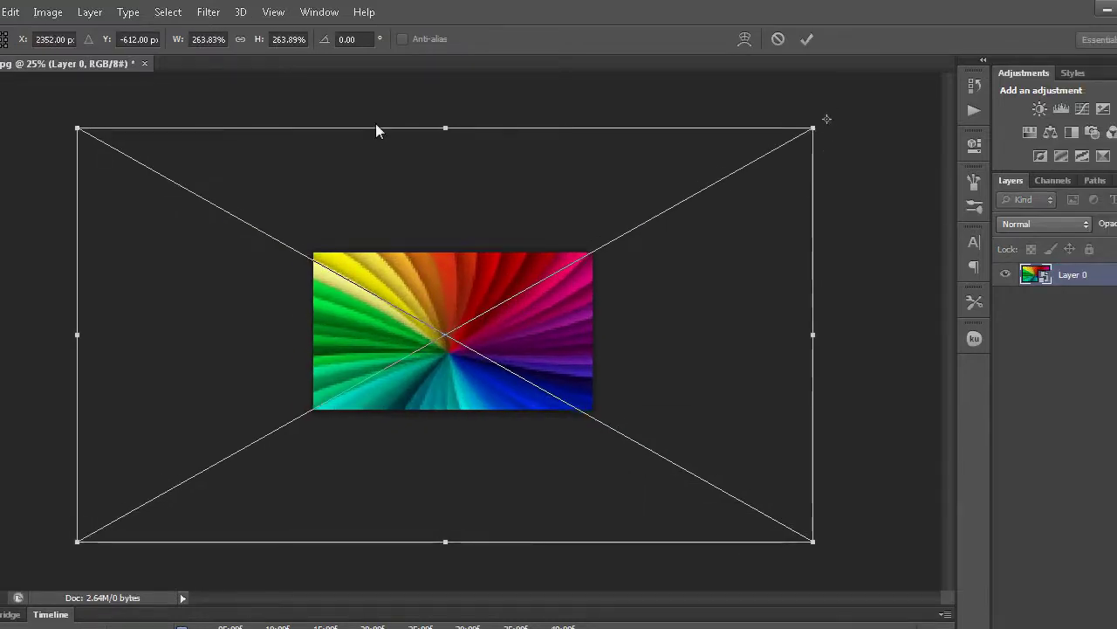
left_click(15, 112)
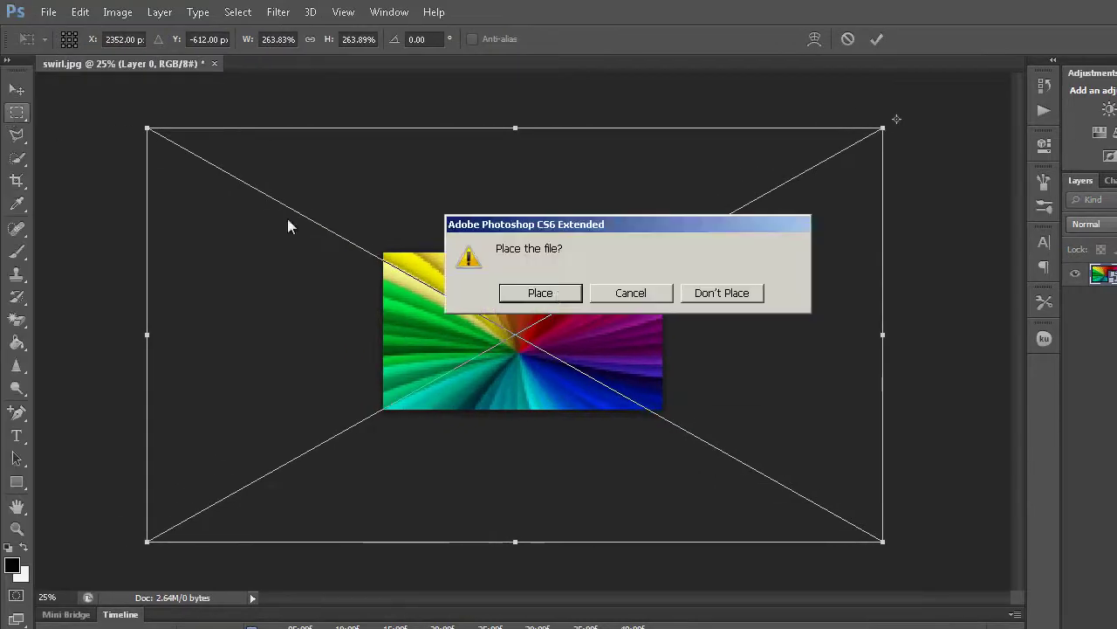
left_click(563, 295)
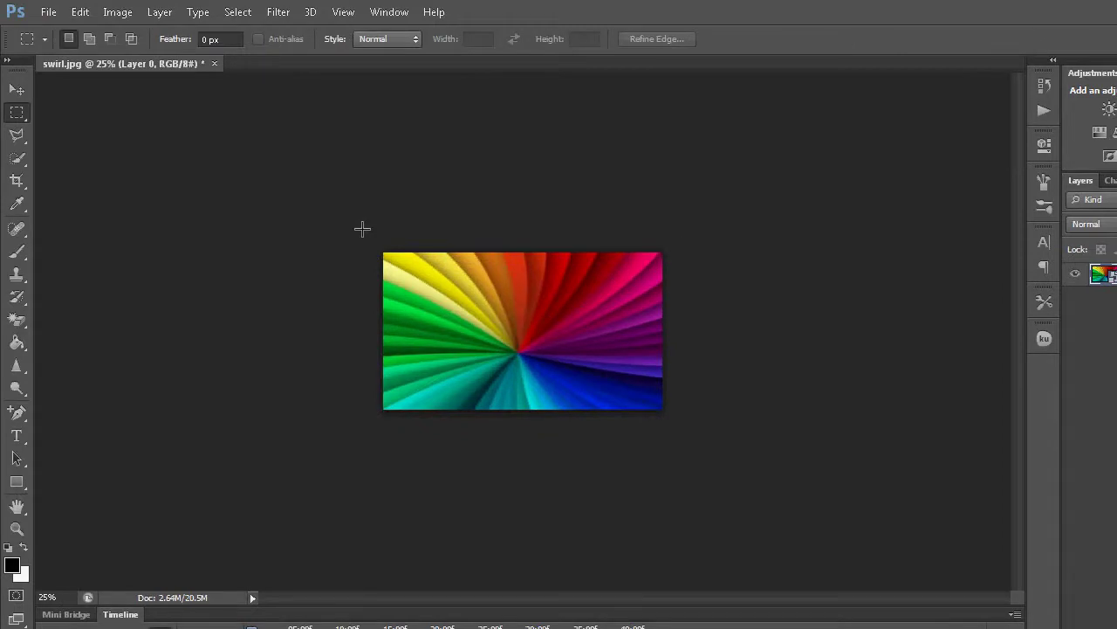
key("ctrl+plus")
key("ctrl+plus")
key("ctrl+plus")
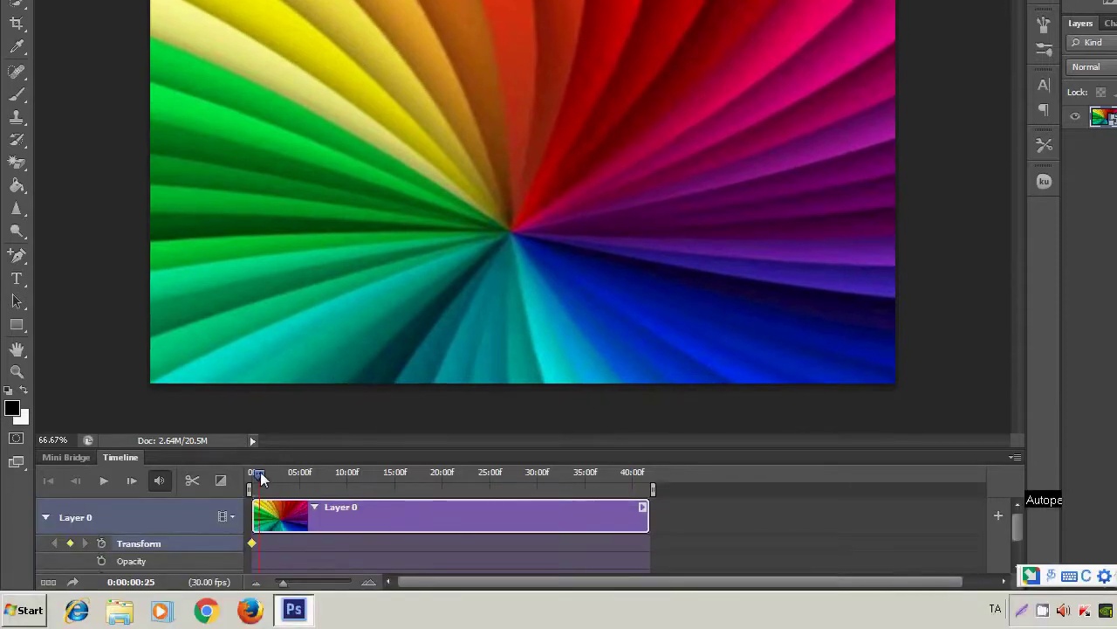
Rotate the swirl 180° at about 4:20 and again at about 10 seconds.
left_click_drag(251, 472, 299, 473)
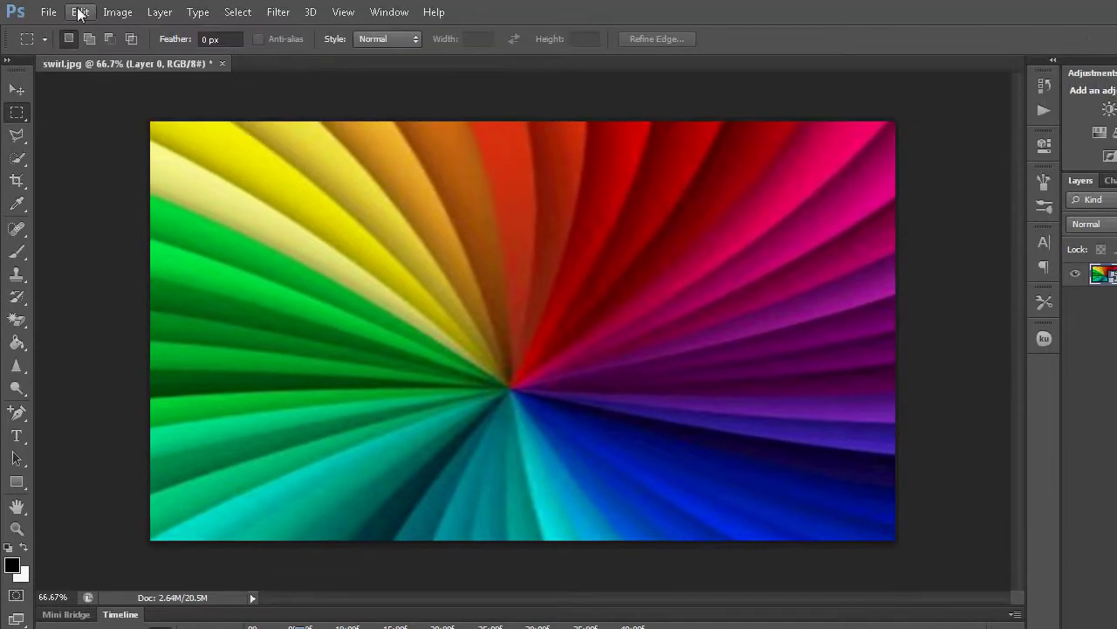
left_click(80, 13)
mouse_move(101, 322)
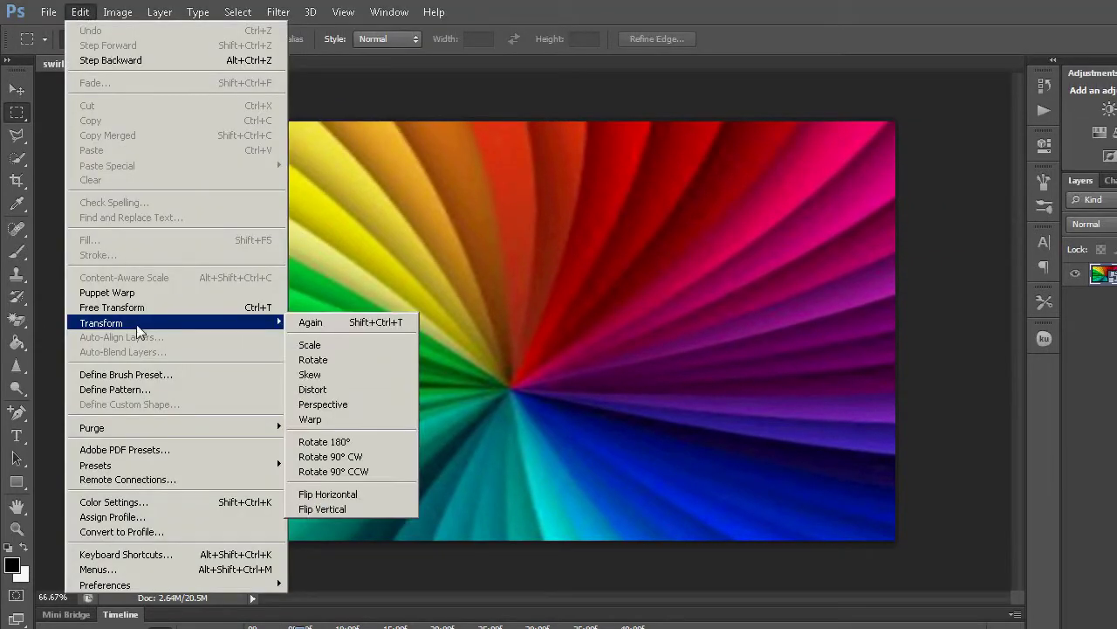
left_click(331, 443)
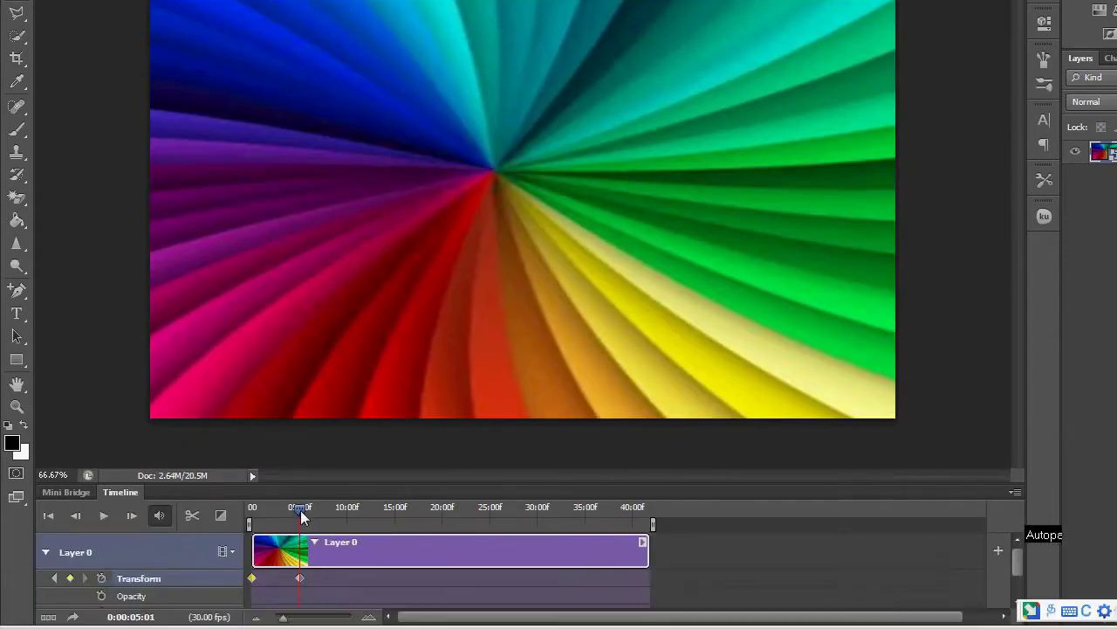
mouse_move(303, 567)
left_mouse_down()
mouse_move(318, 481)
mouse_move(348, 480)
left_mouse_up()
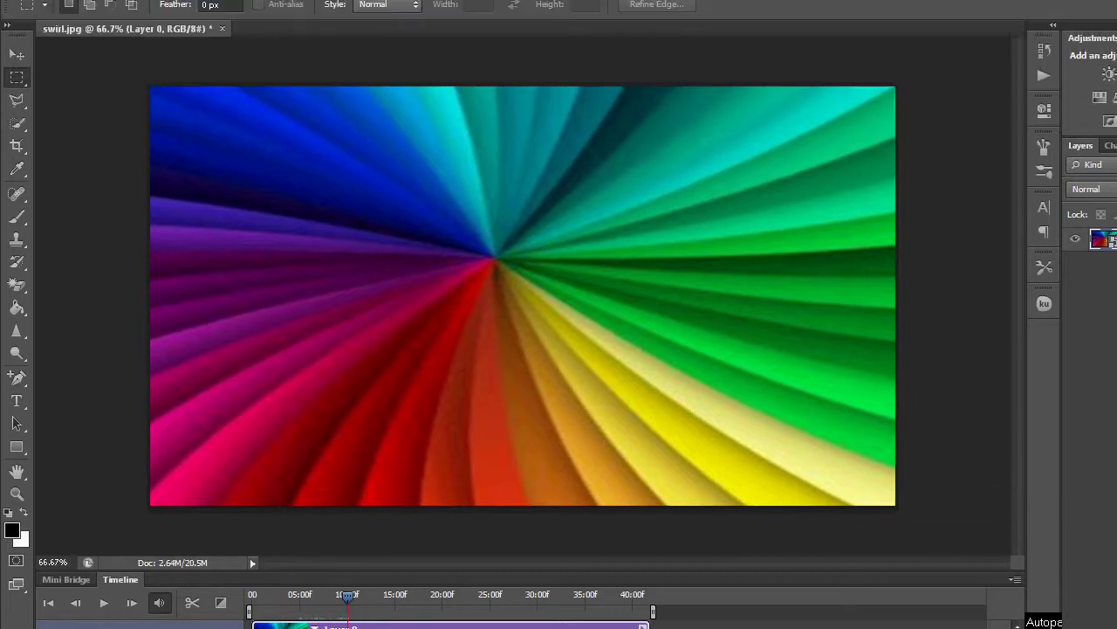
left_click(79, 11)
mouse_move(101, 322)
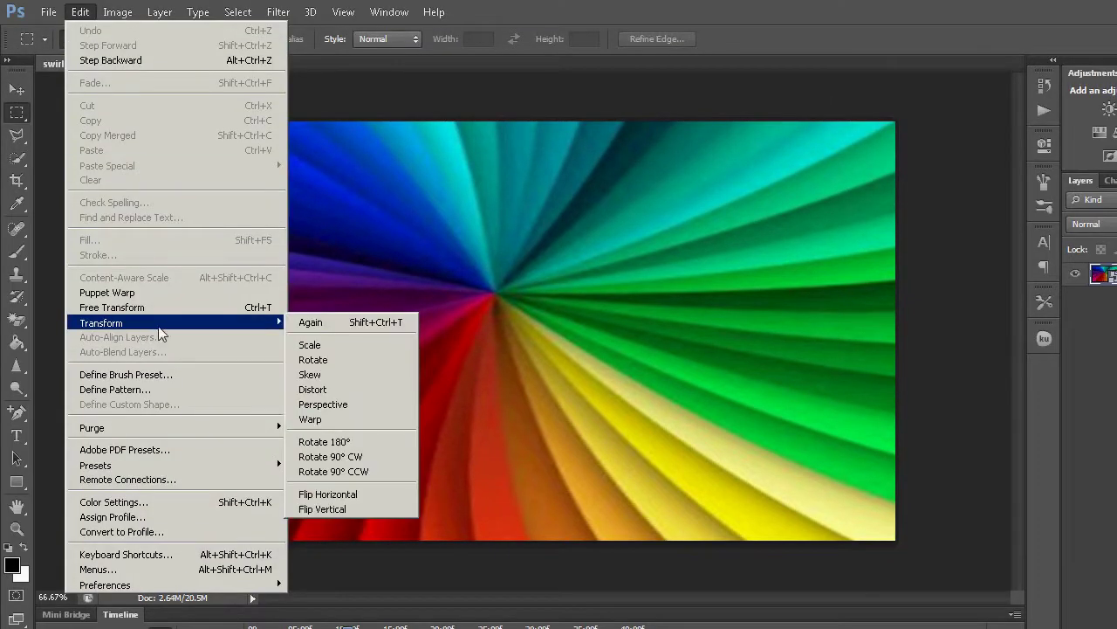
left_click(340, 443)
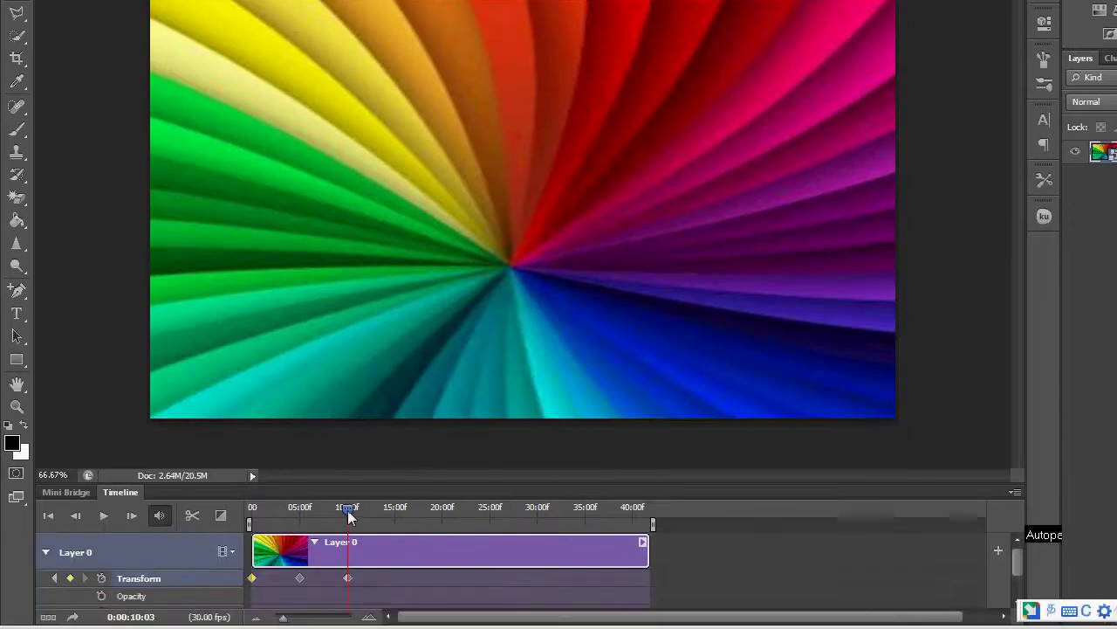
Add 180° rotations at about 15 and 20 seconds, then rewind to the first frame.
mouse_move(349, 516)
left_mouse_down()
mouse_move(377, 482)
mouse_move(394, 481)
left_mouse_up()
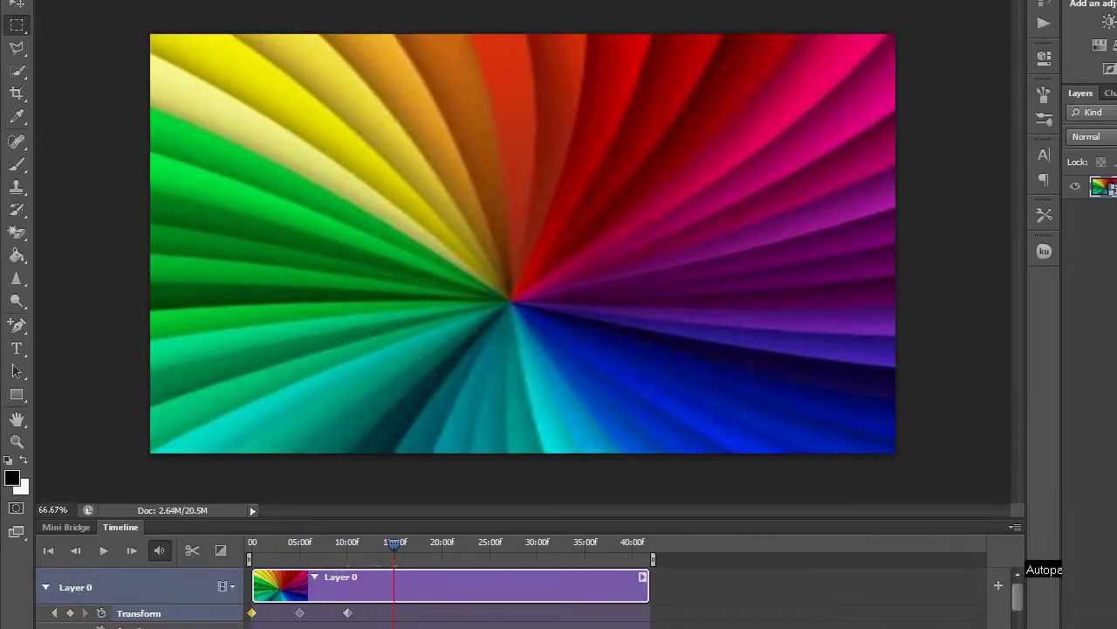
left_click(80, 11)
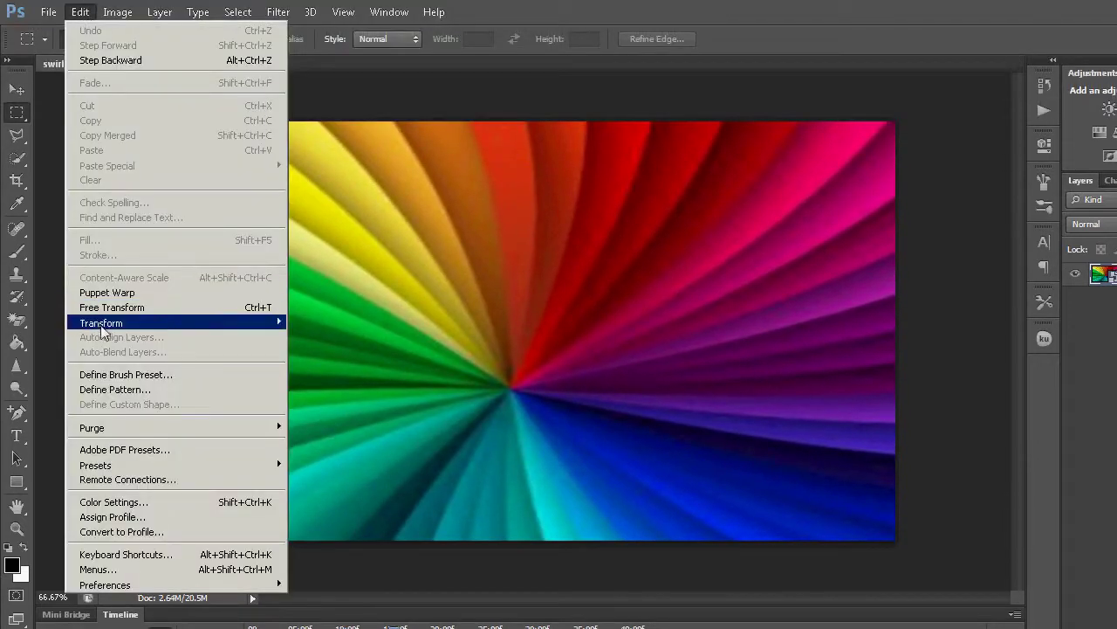
mouse_move(102, 323)
left_click(320, 435)
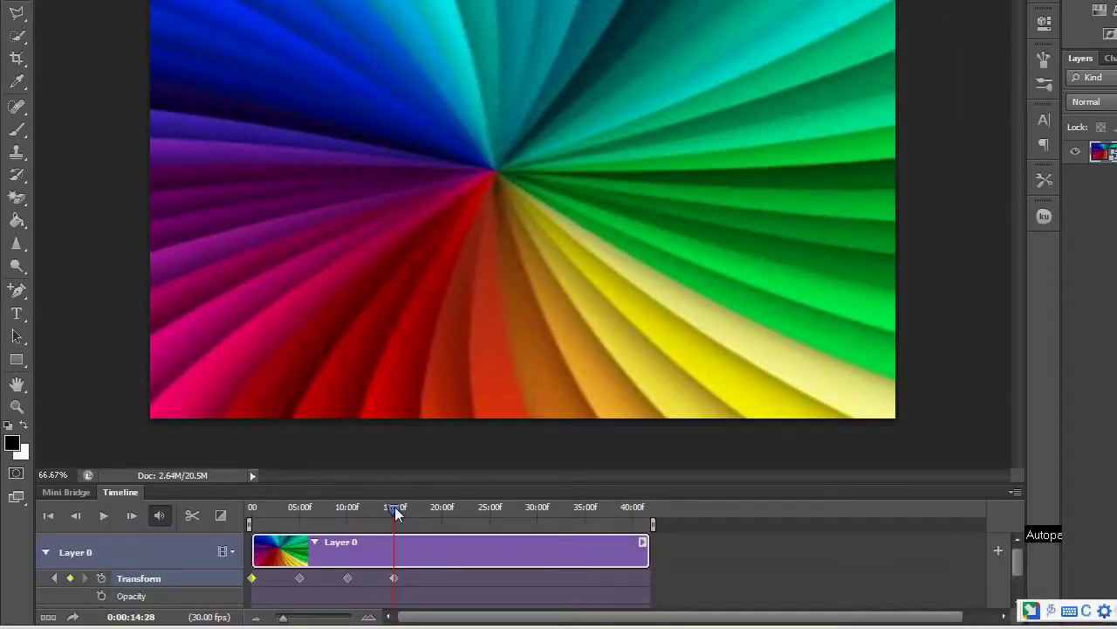
left_click_drag(396, 472, 427, 471)
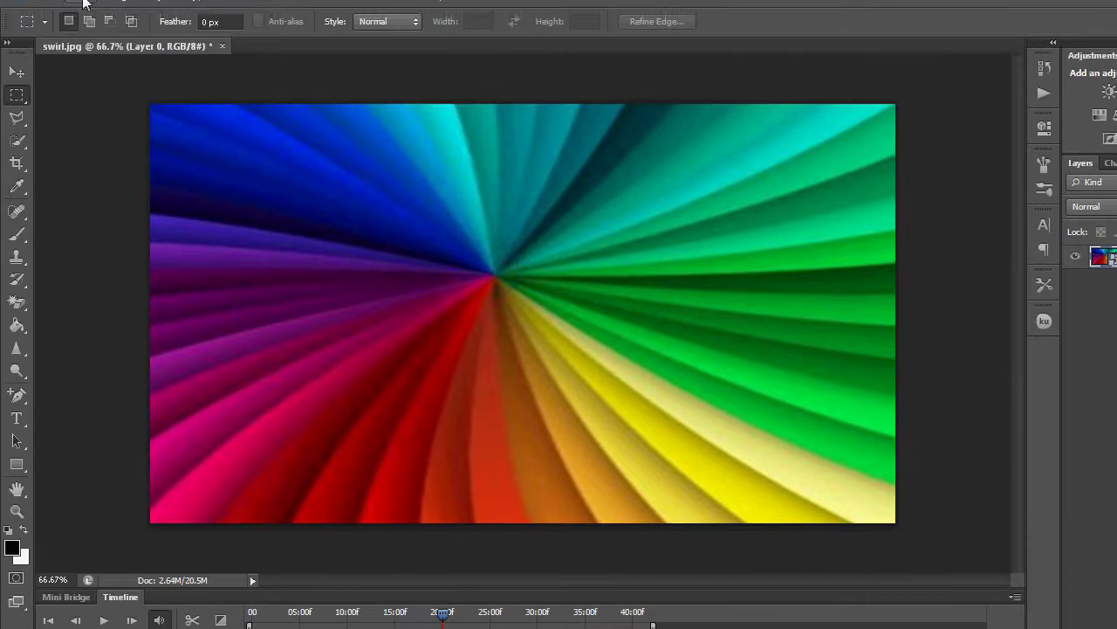
left_click(80, 12)
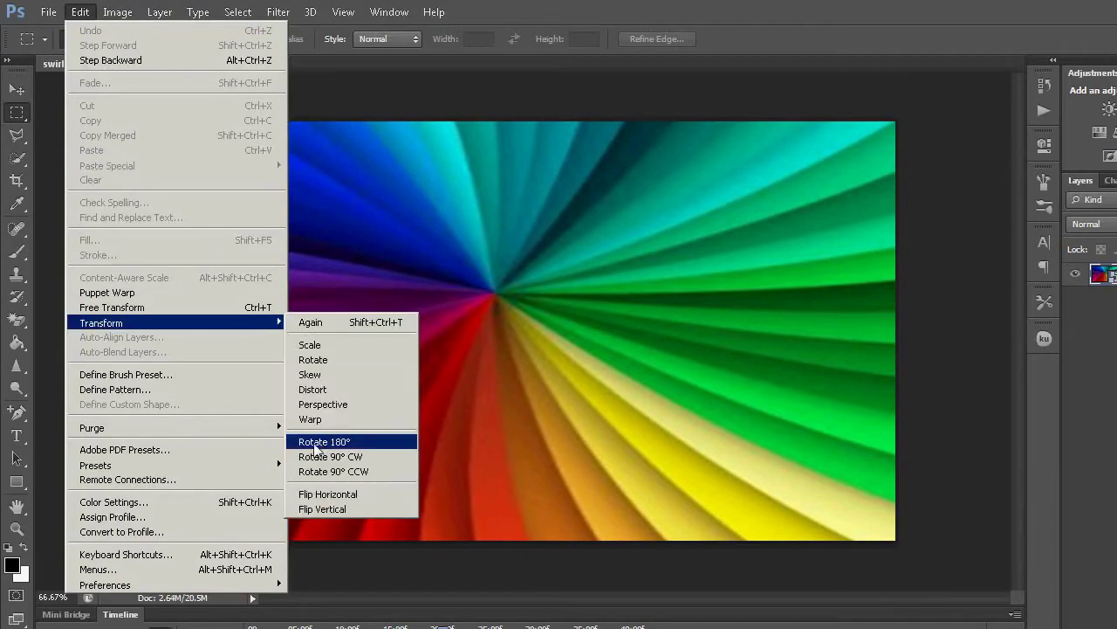
left_click(322, 442)
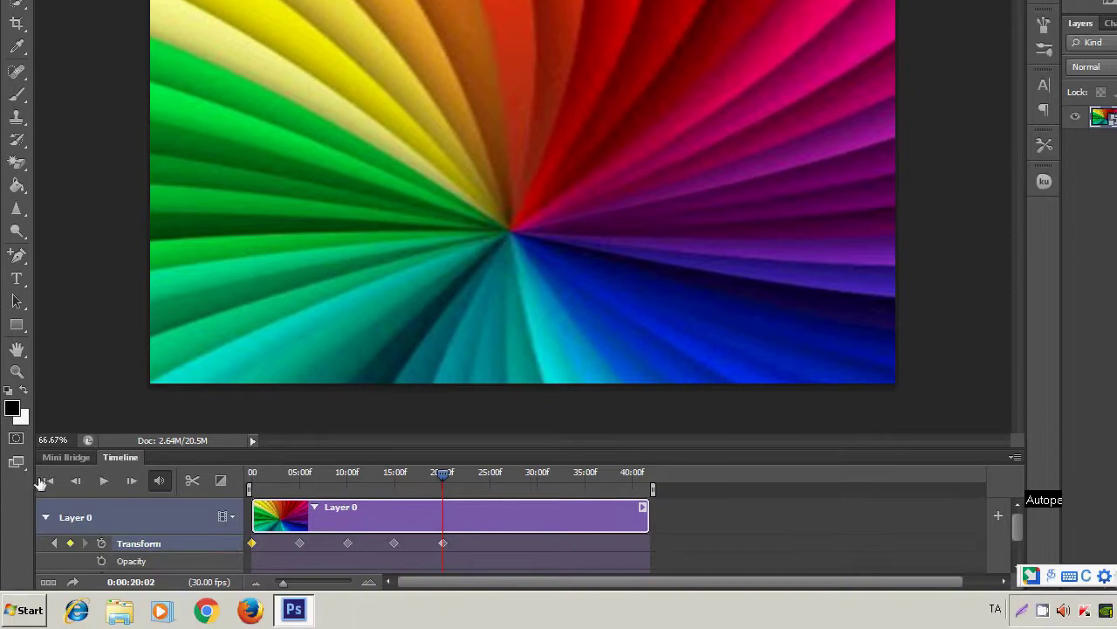
left_click(47, 480)
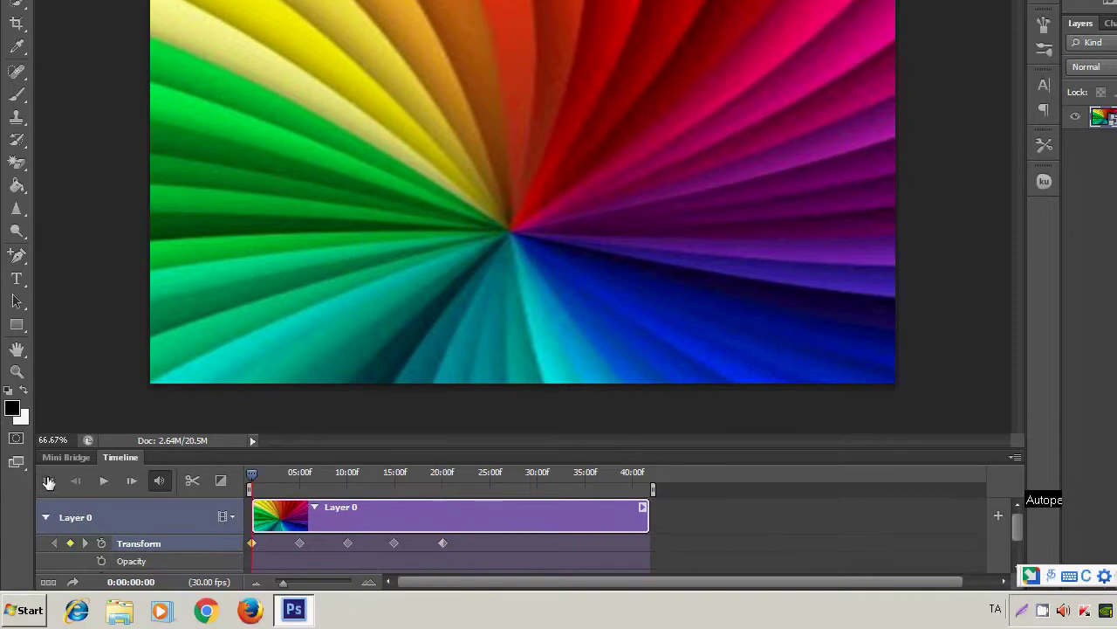
left_click(102, 482)
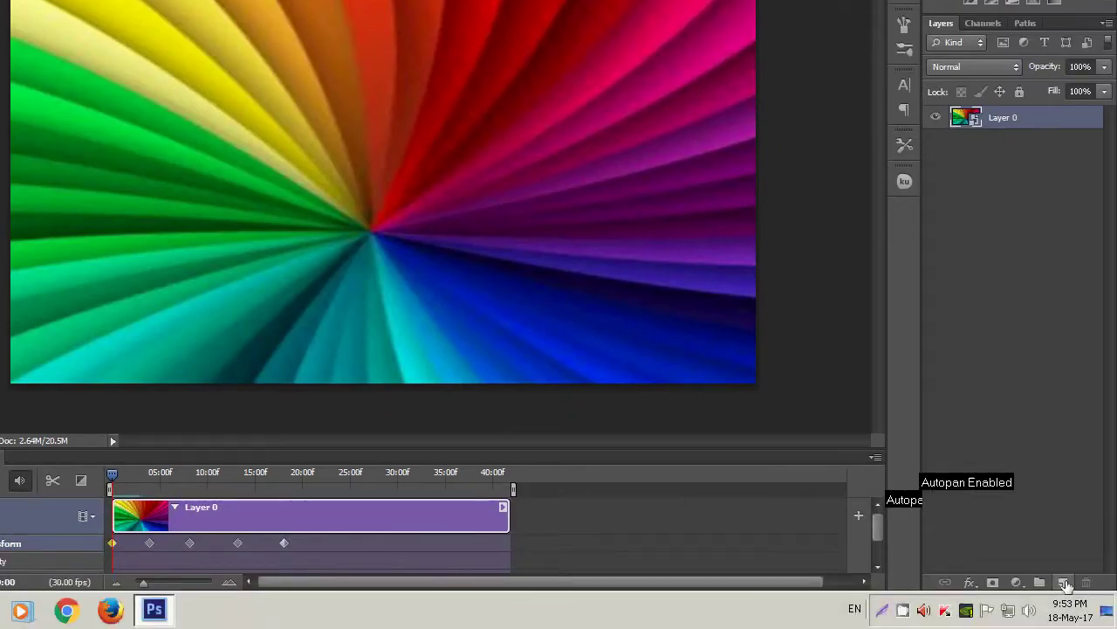
Add an empty Layer 1 and set the type colour to near-white f6fcfc.
left_click(1065, 583)
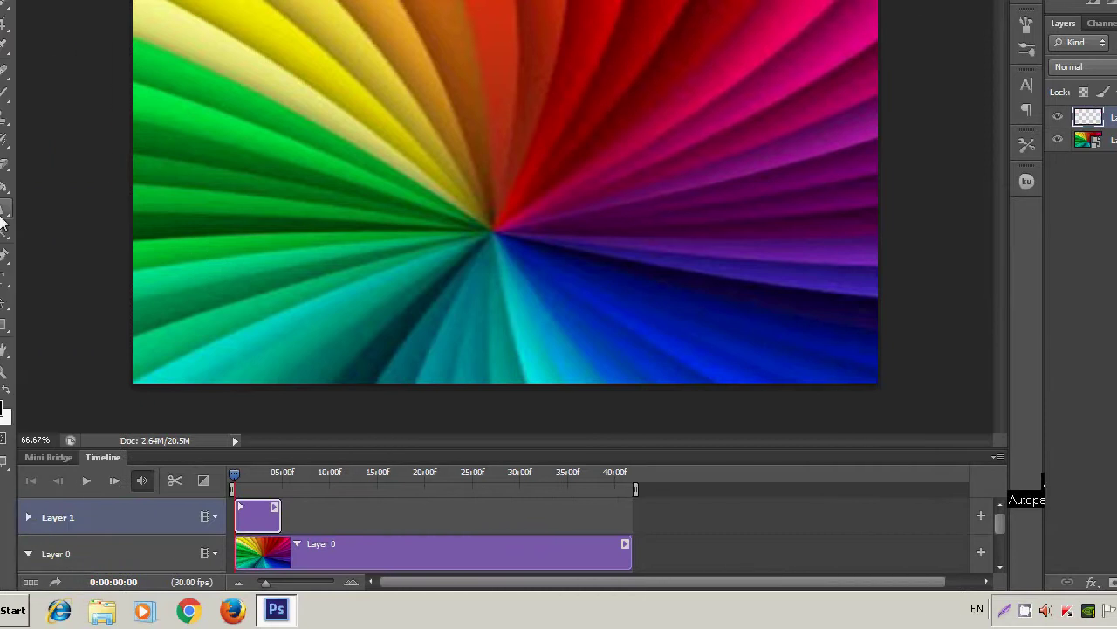
left_click(19, 280)
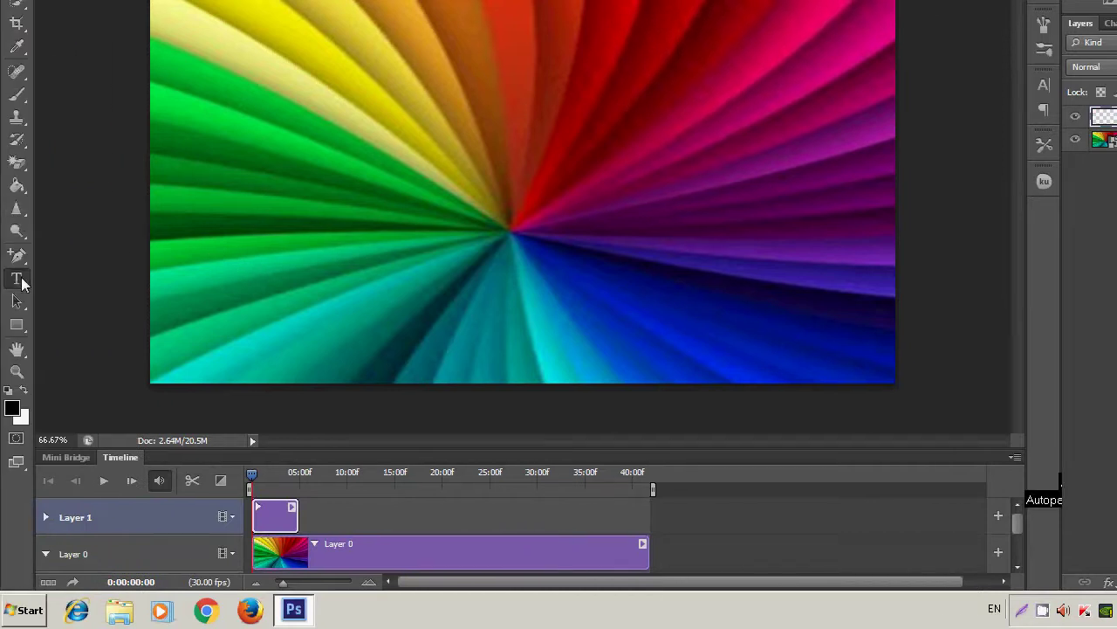
left_click(20, 279)
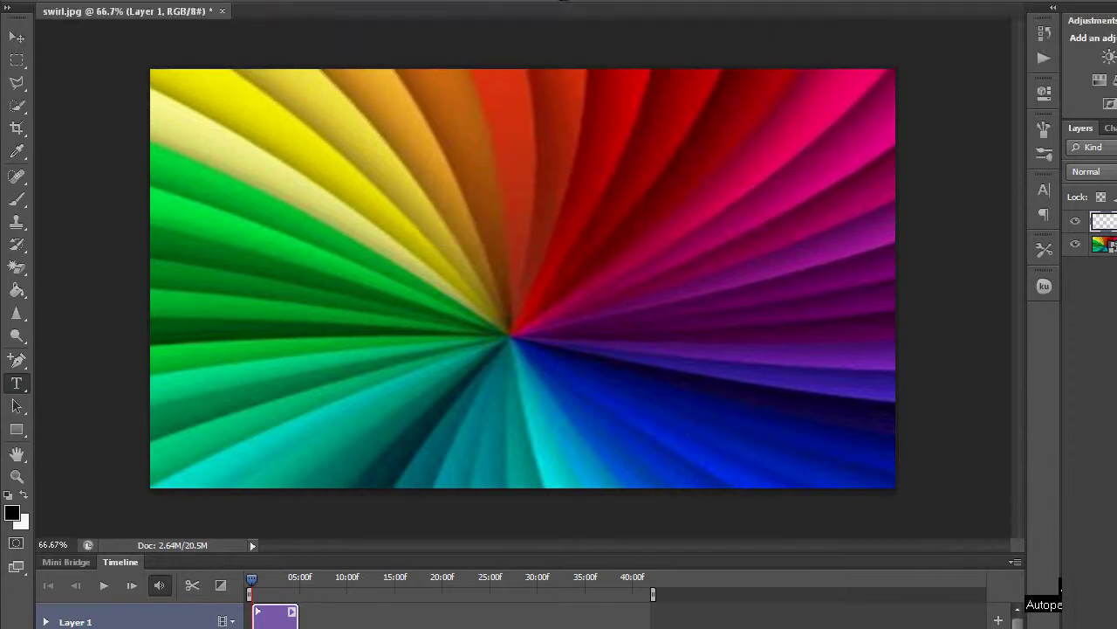
left_click(594, 38)
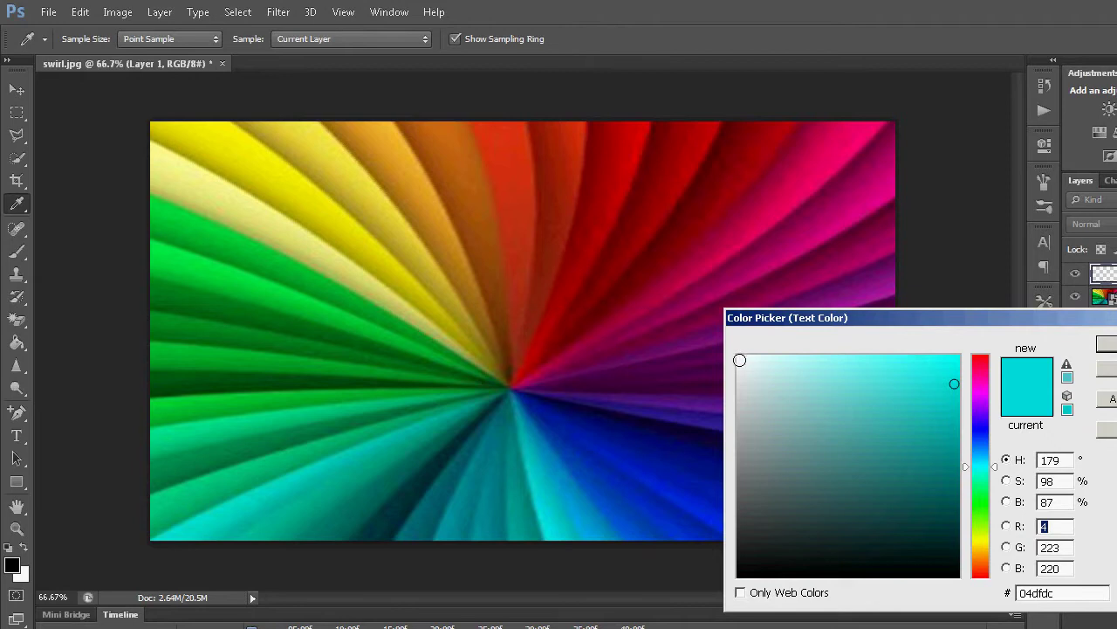
left_click(742, 358)
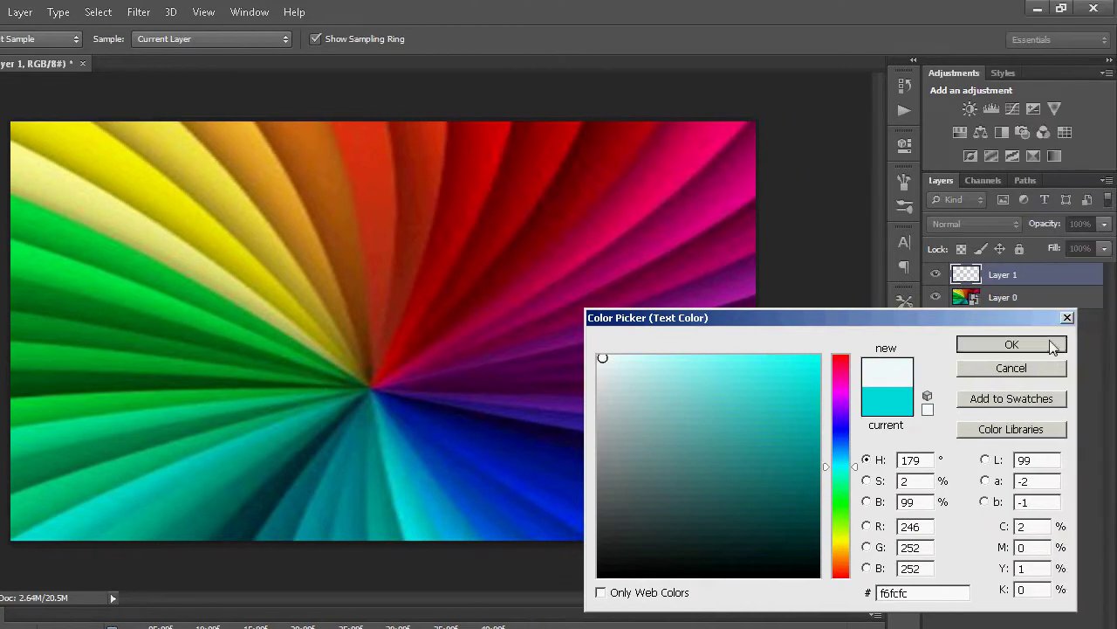
left_click(1050, 345)
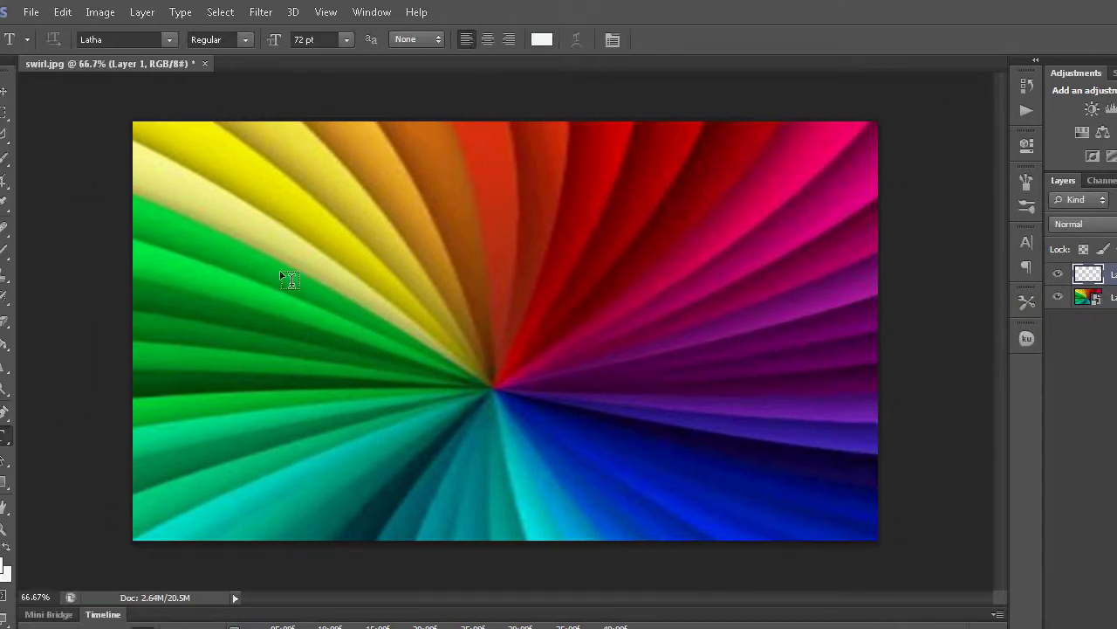
Type 'PHOTOSHOP TUTORIAL' in the upper-left of the swirl and commit the text.
left_click(288, 279)
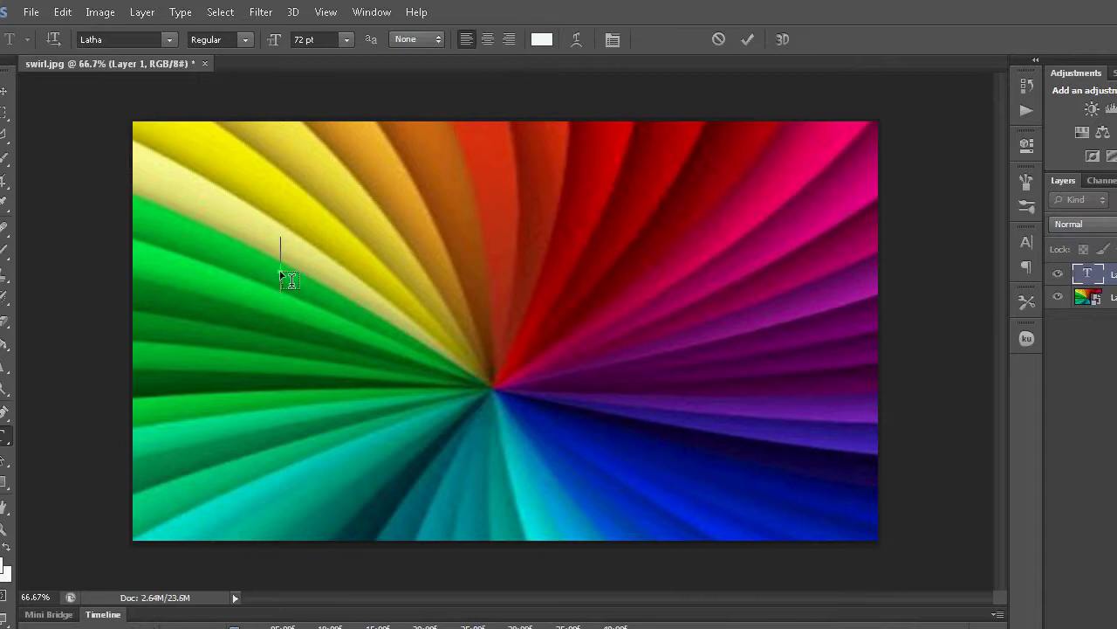
type("PHOT")
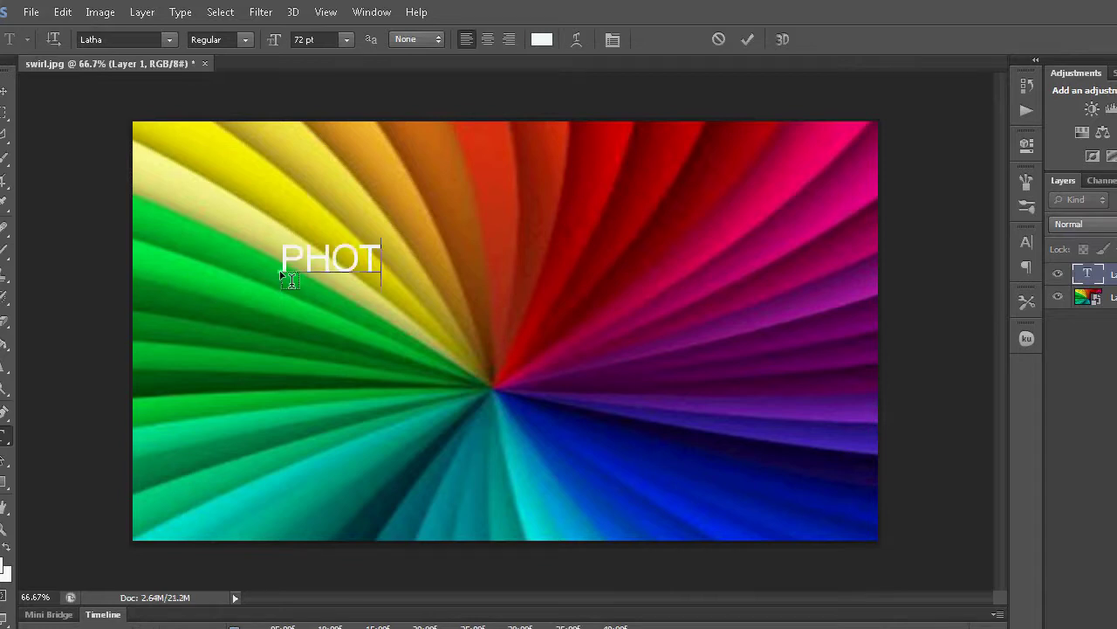
type("OSHOP  TUT")
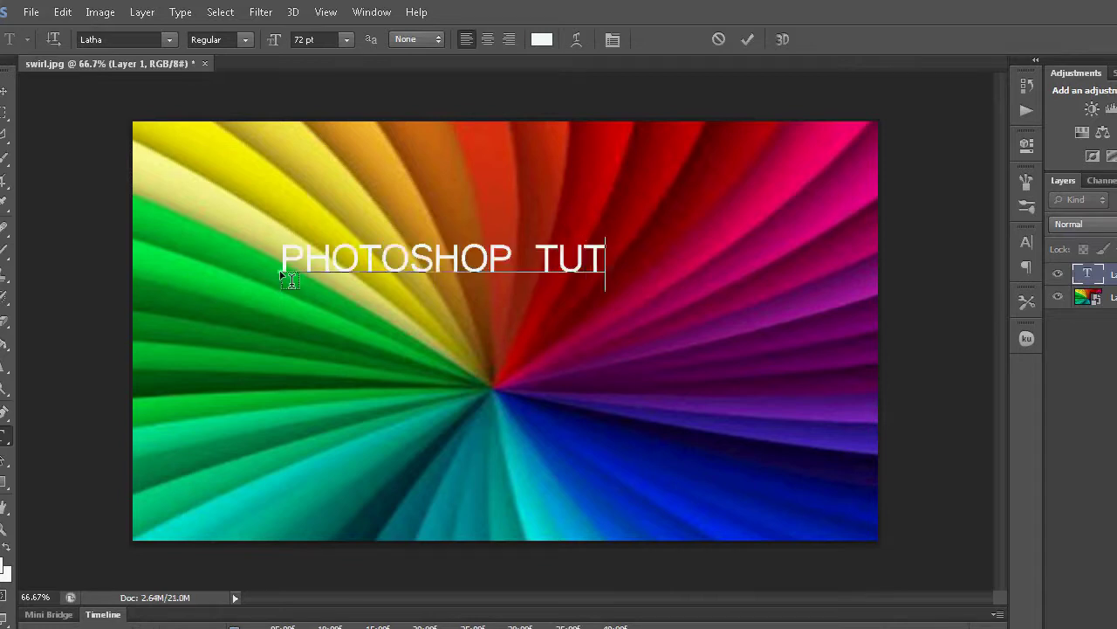
type("ORIAL")
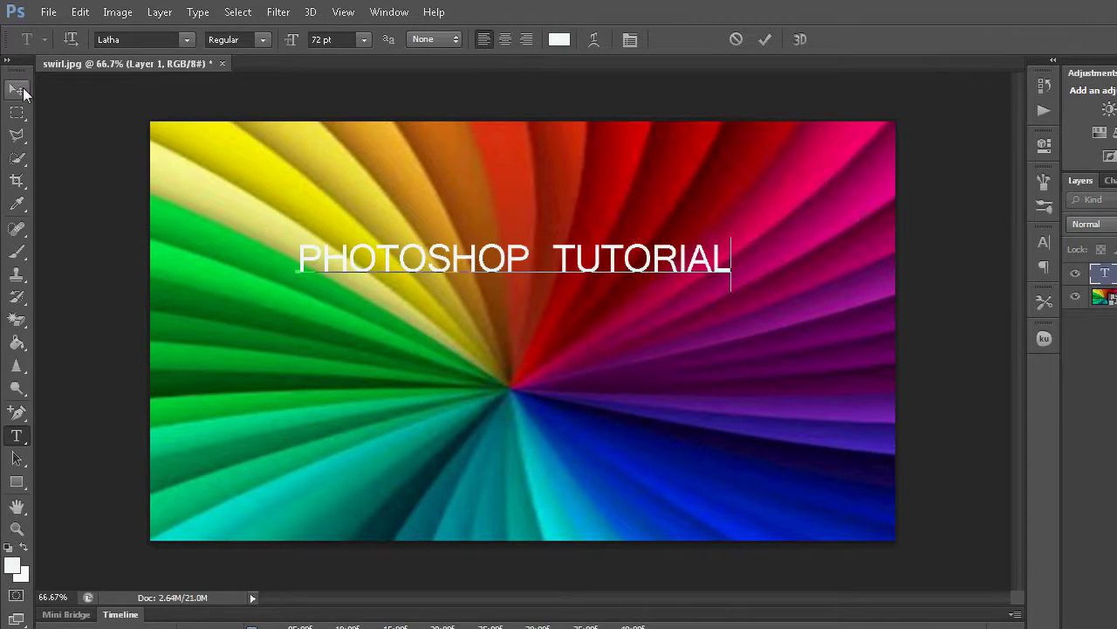
left_click(17, 89)
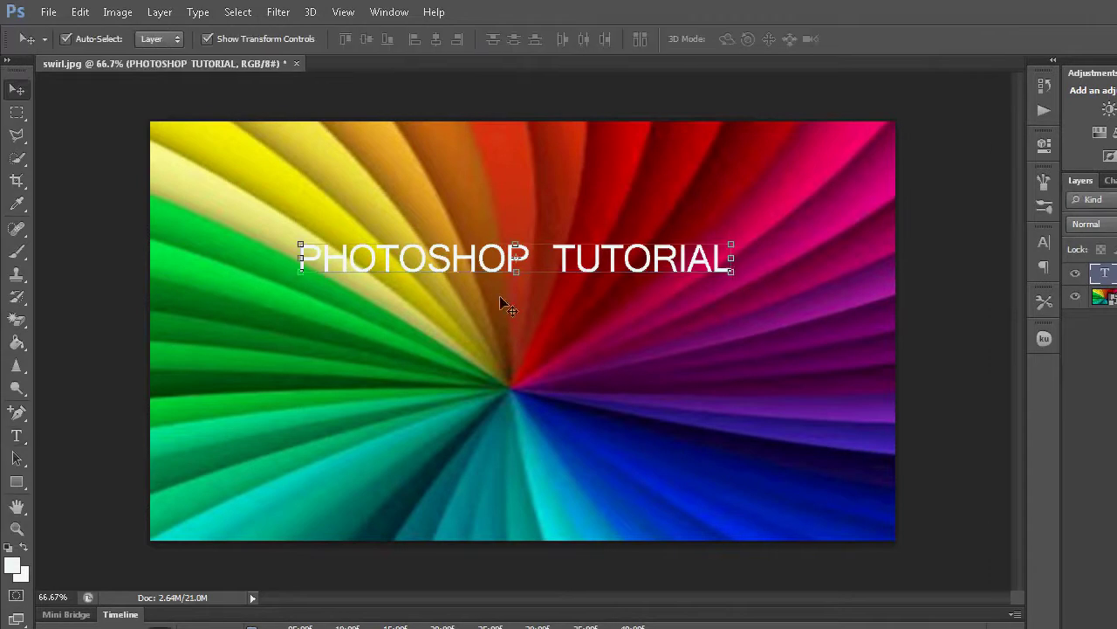
Stretch the title to about 108% width and 133% height, then nudge it higher.
key("ctrl+t")
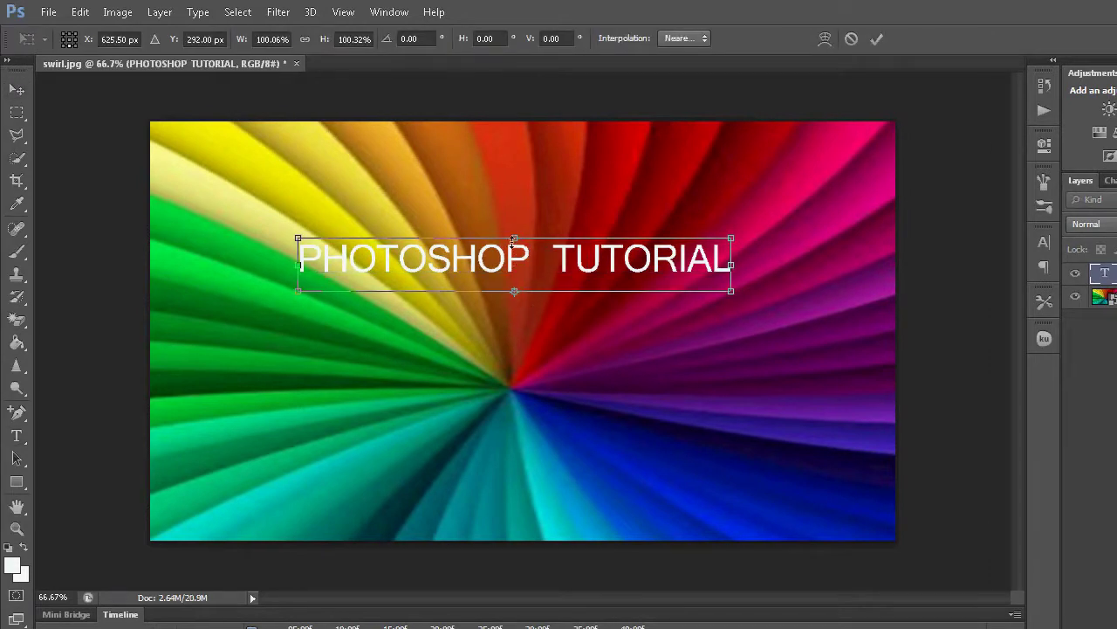
mouse_move(515, 240)
left_mouse_down()
mouse_move(514, 223)
mouse_move(506, 273)
left_mouse_up()
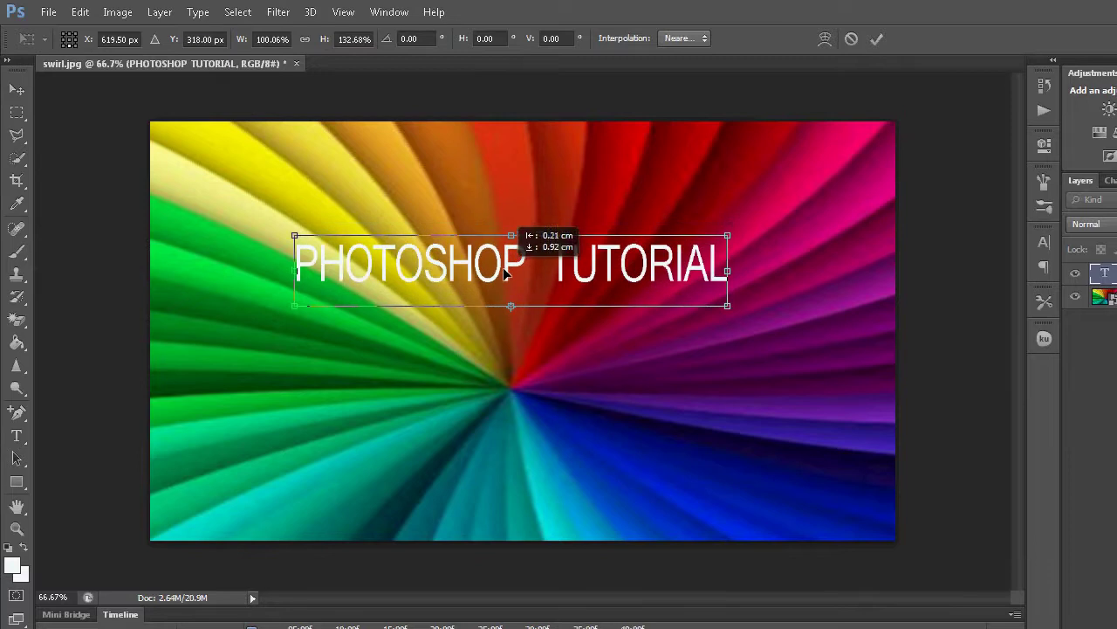
left_click_drag(284, 275, 280, 273)
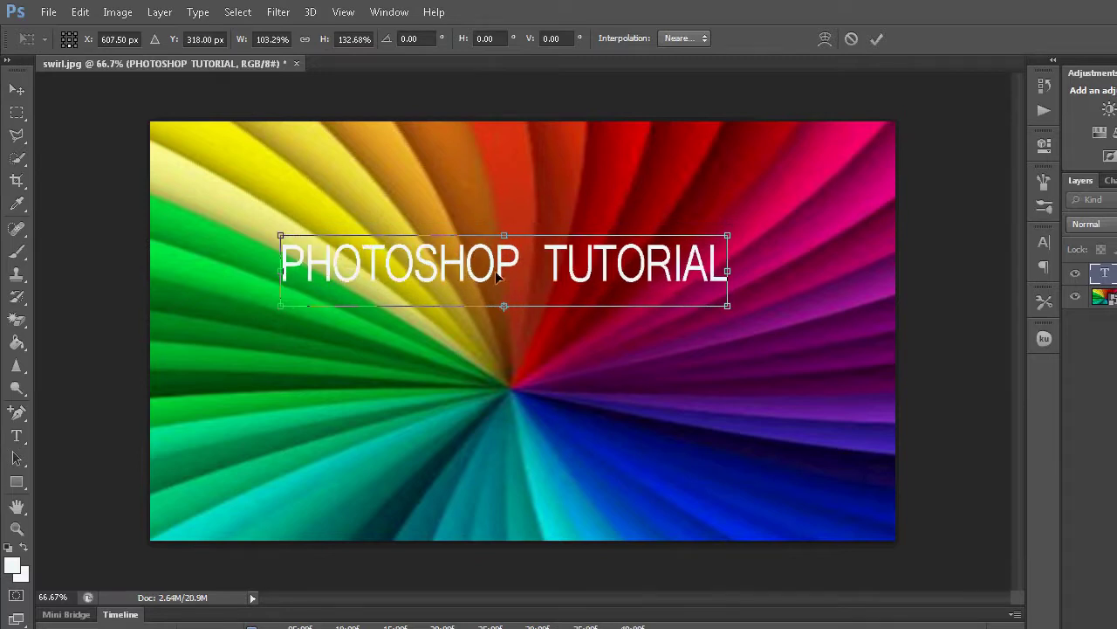
left_click_drag(732, 273, 748, 273)
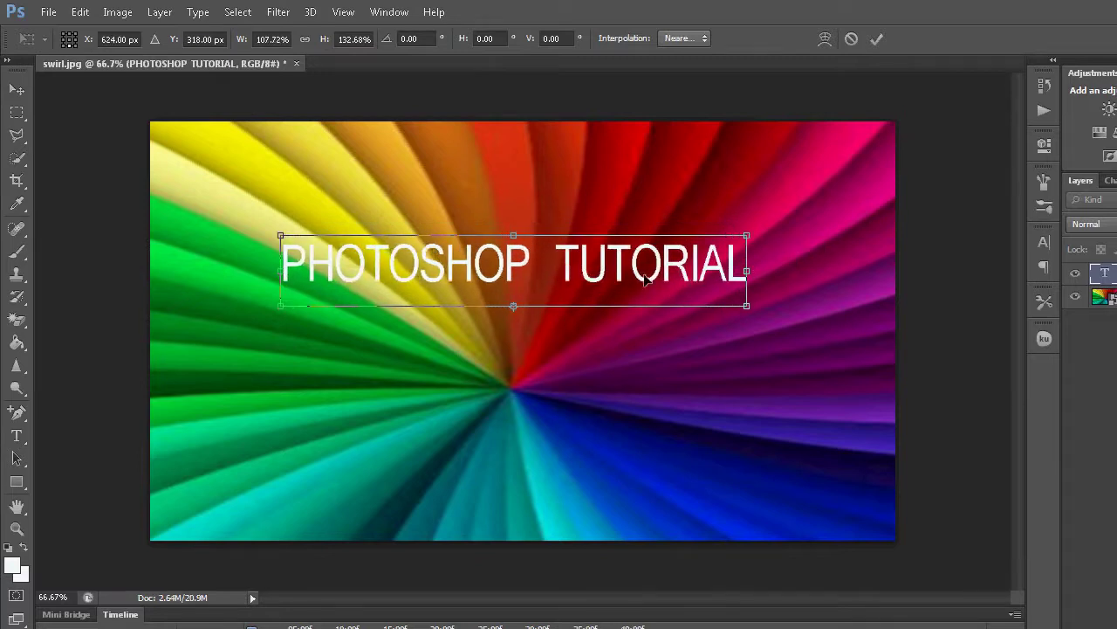
double_click(648, 278)
left_click_drag(590, 272, 592, 257)
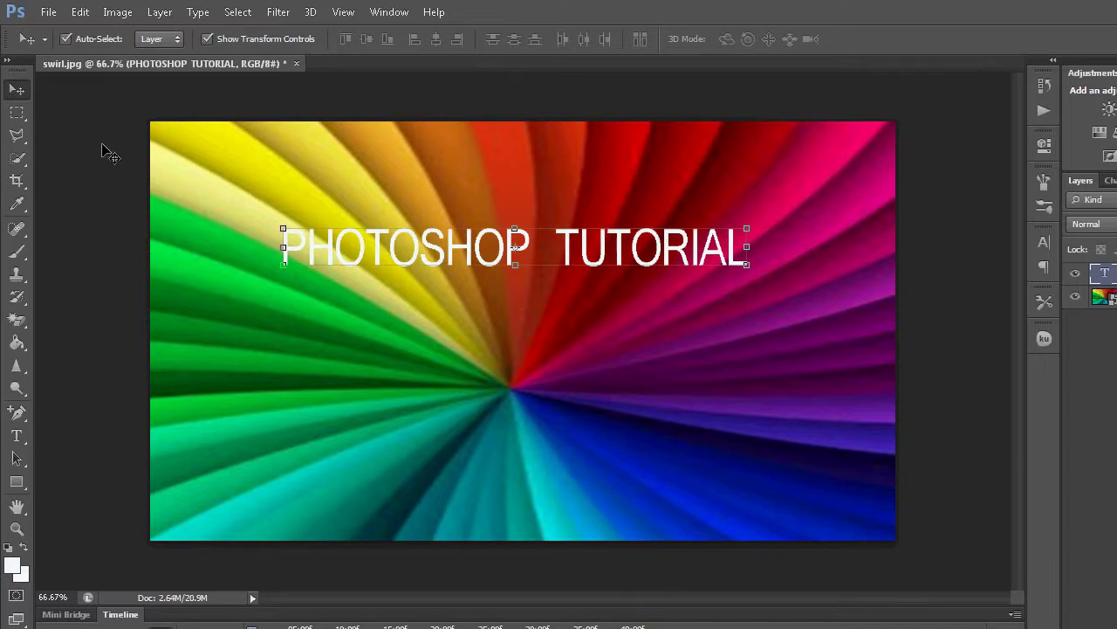
left_click(16, 113)
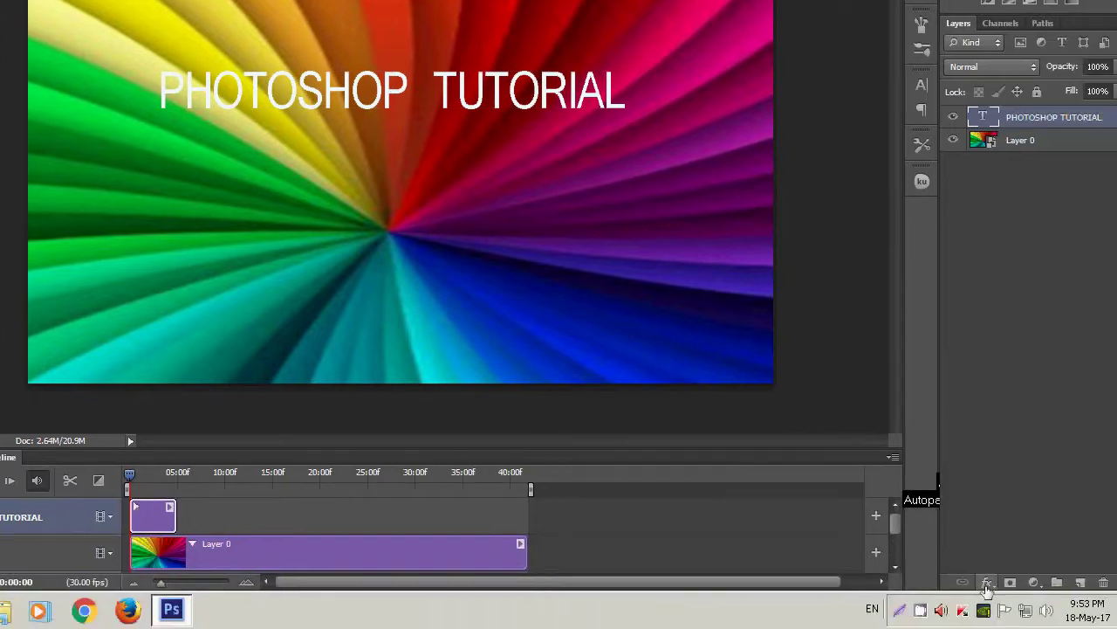
Enable Bevel & Emboss, Drop Shadow and Stroke effects on the title layer.
left_click(969, 583)
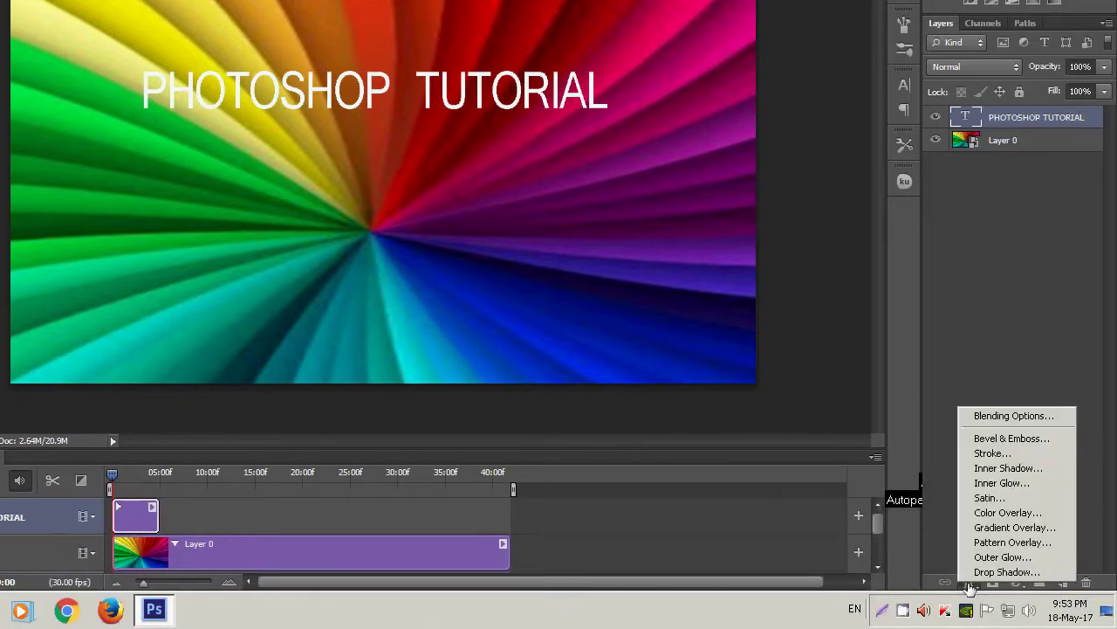
left_click(1001, 419)
left_click(683, 174)
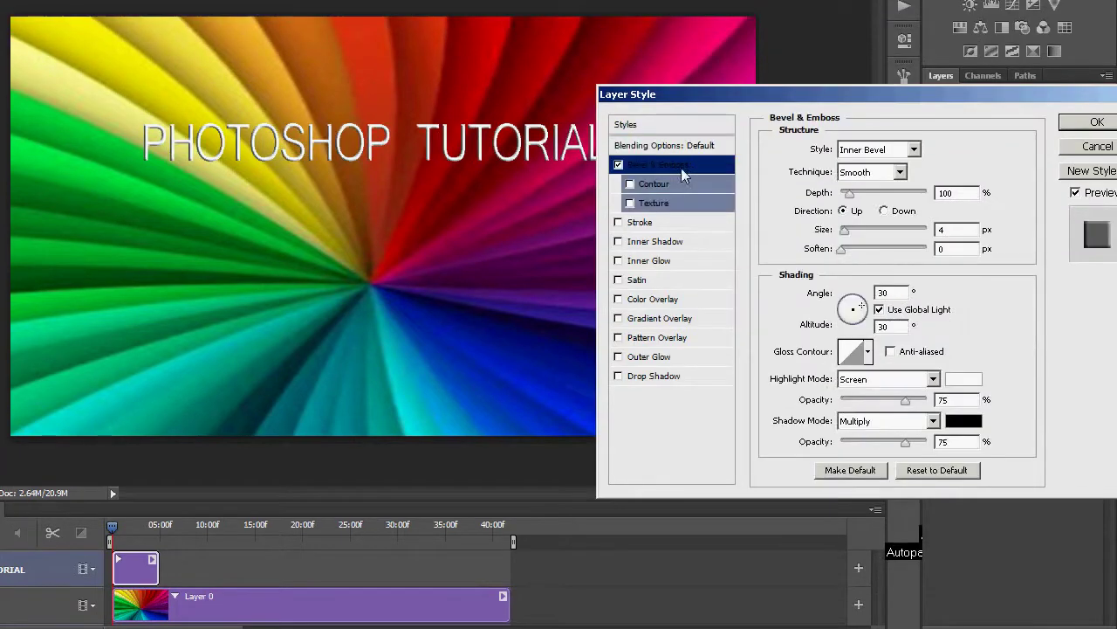
left_click(644, 384)
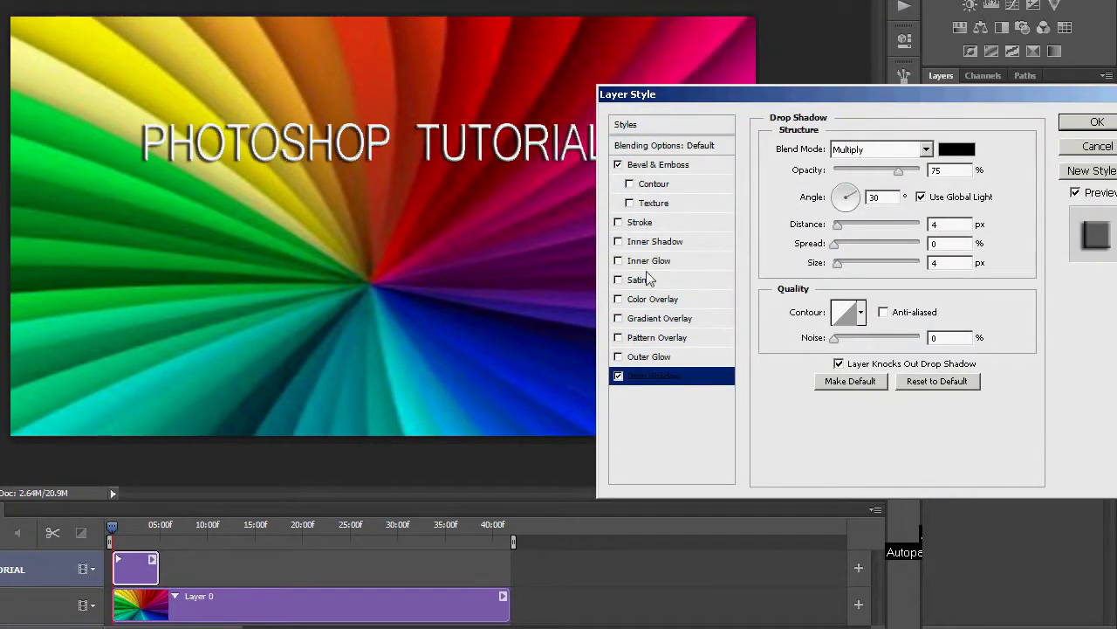
left_click(653, 225)
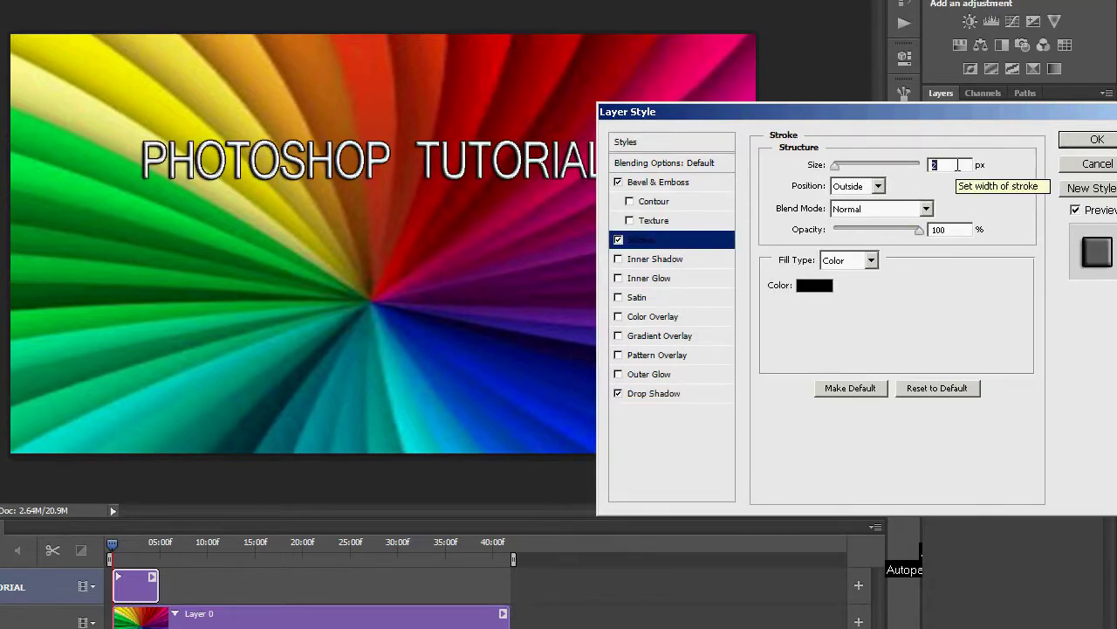
Set the stroke to 5 px in blue 3c0bf4 and apply the layer style.
key("BackSpace")
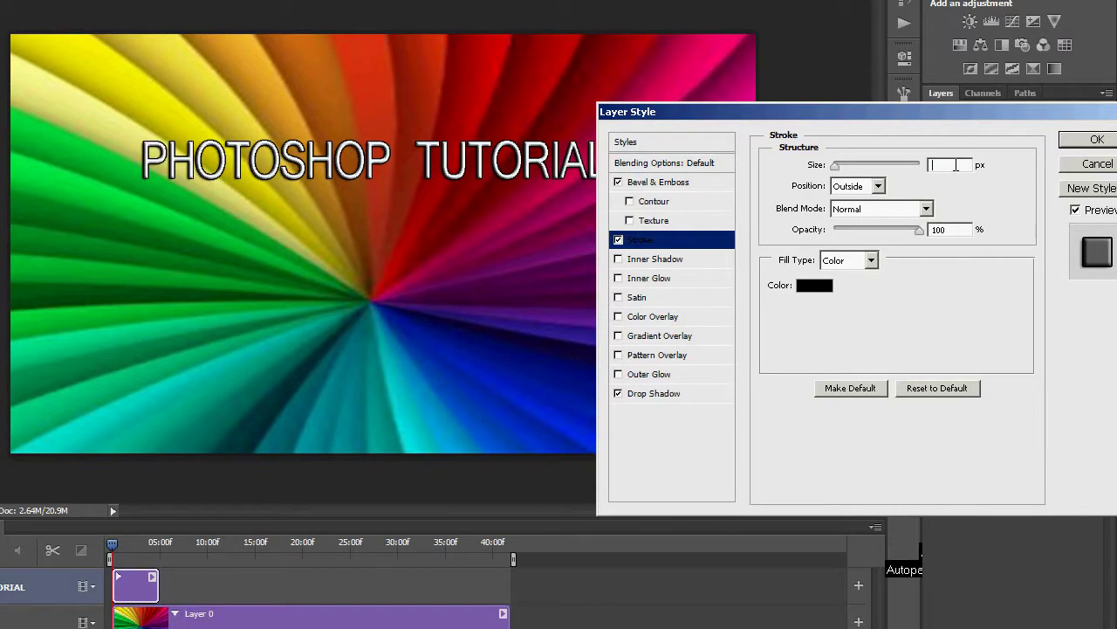
type("5")
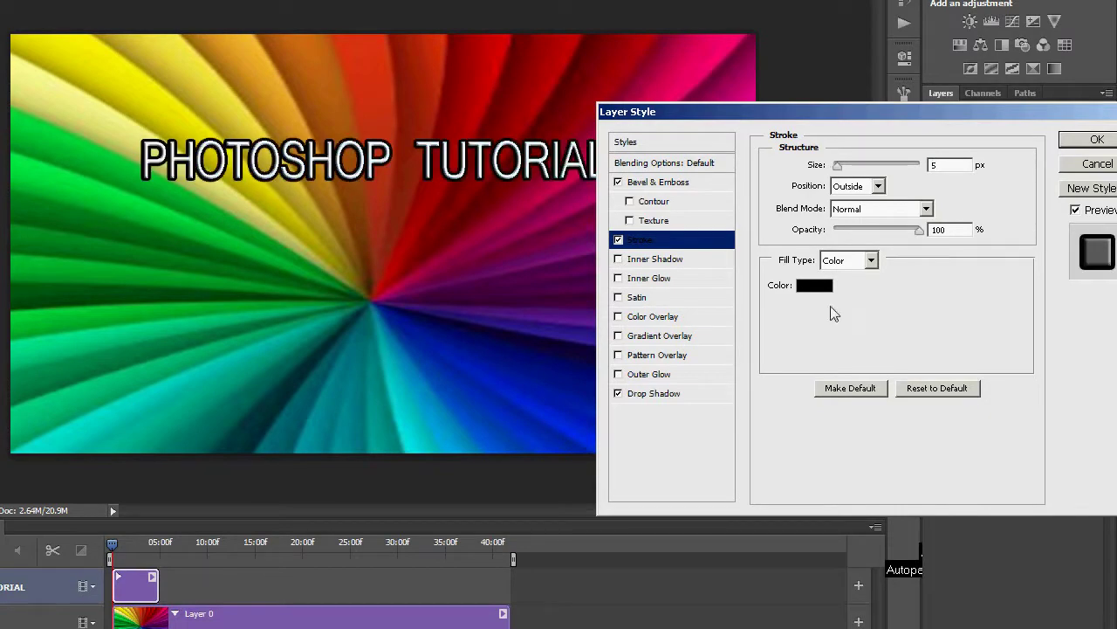
left_click(813, 286)
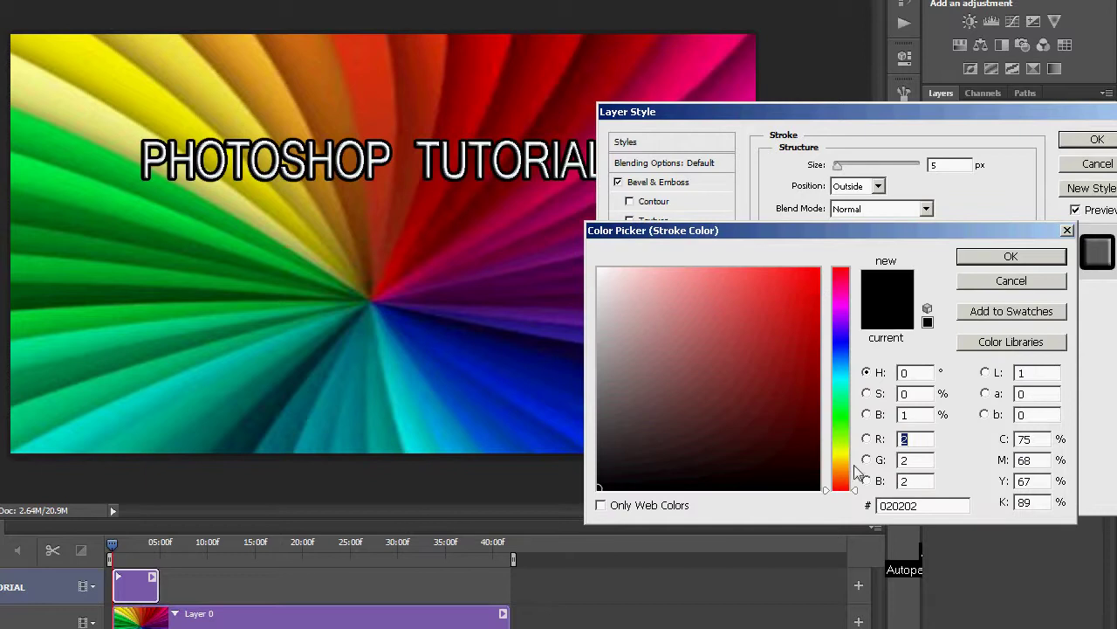
left_click(843, 454)
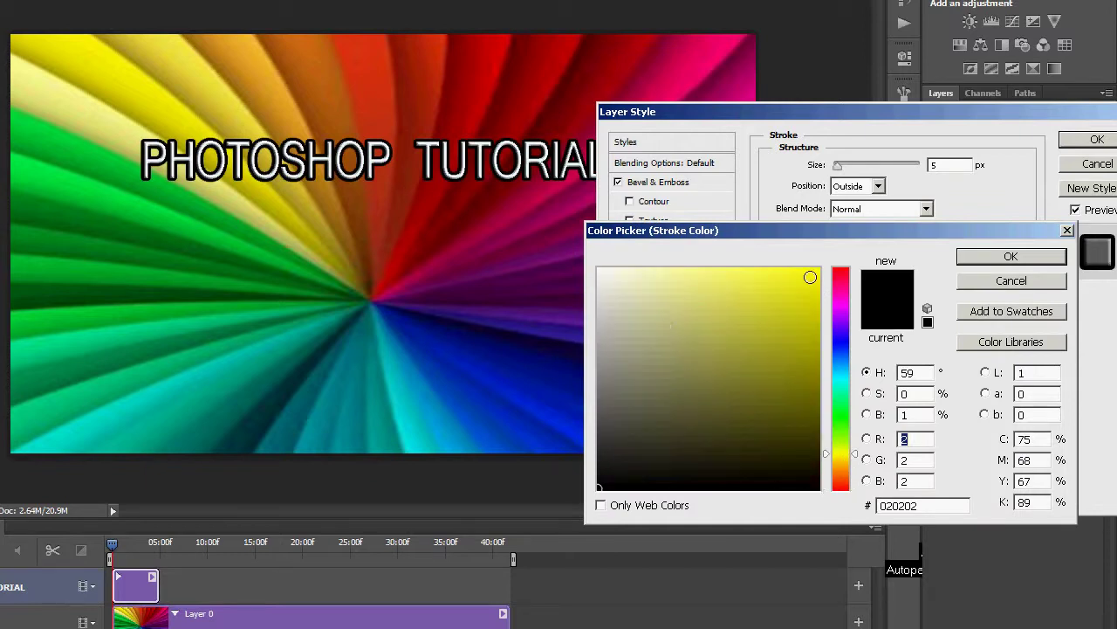
left_click(810, 277)
left_click(840, 335)
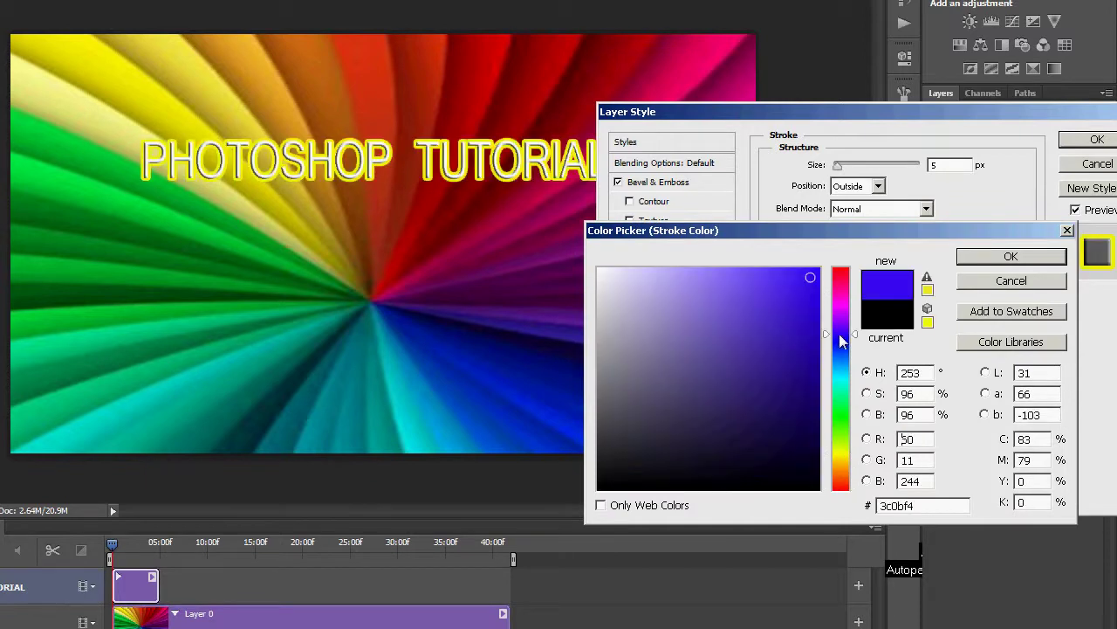
left_click(1010, 260)
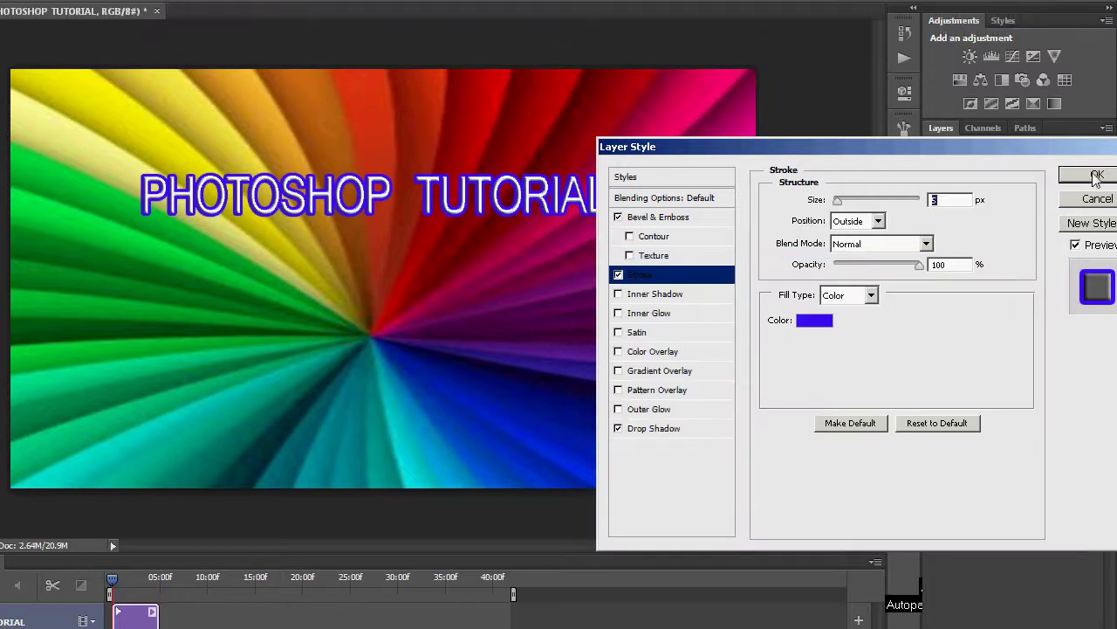
left_click(1092, 172)
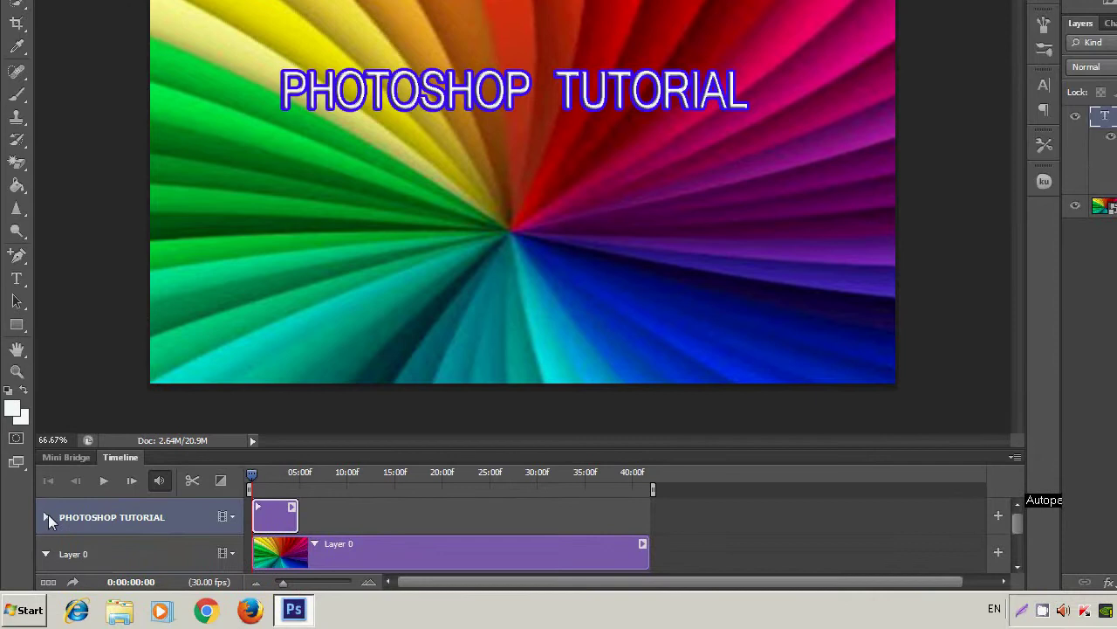
Turn on Transform keyframing for PHOTOSHOP TUTORIAL and push it off the left edge at frame 0.
left_click(47, 516)
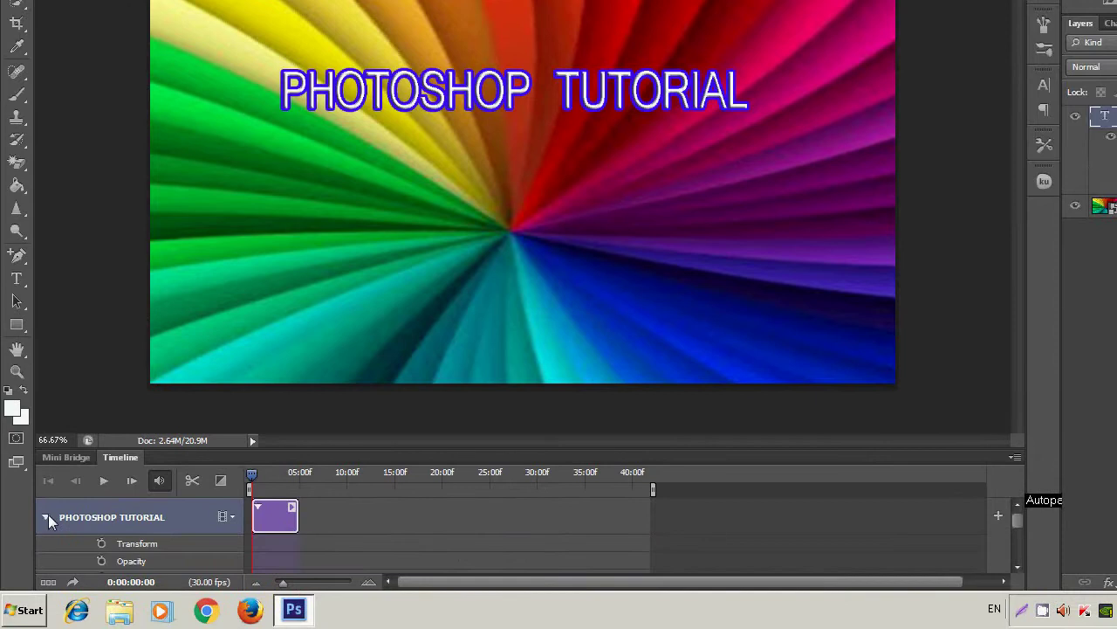
left_click(101, 543)
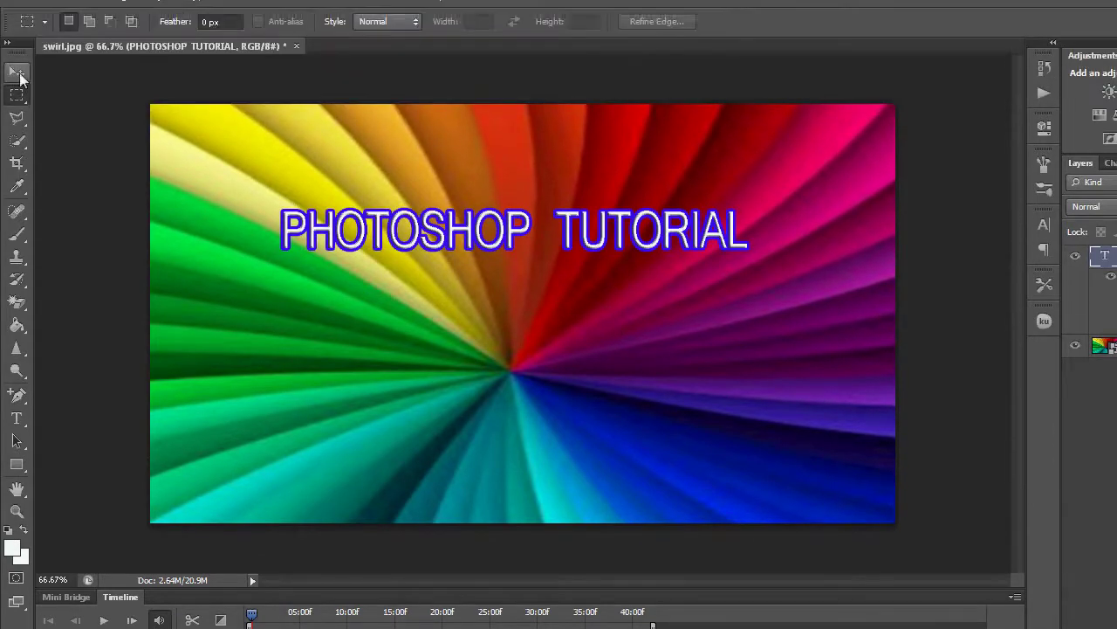
left_click(17, 73)
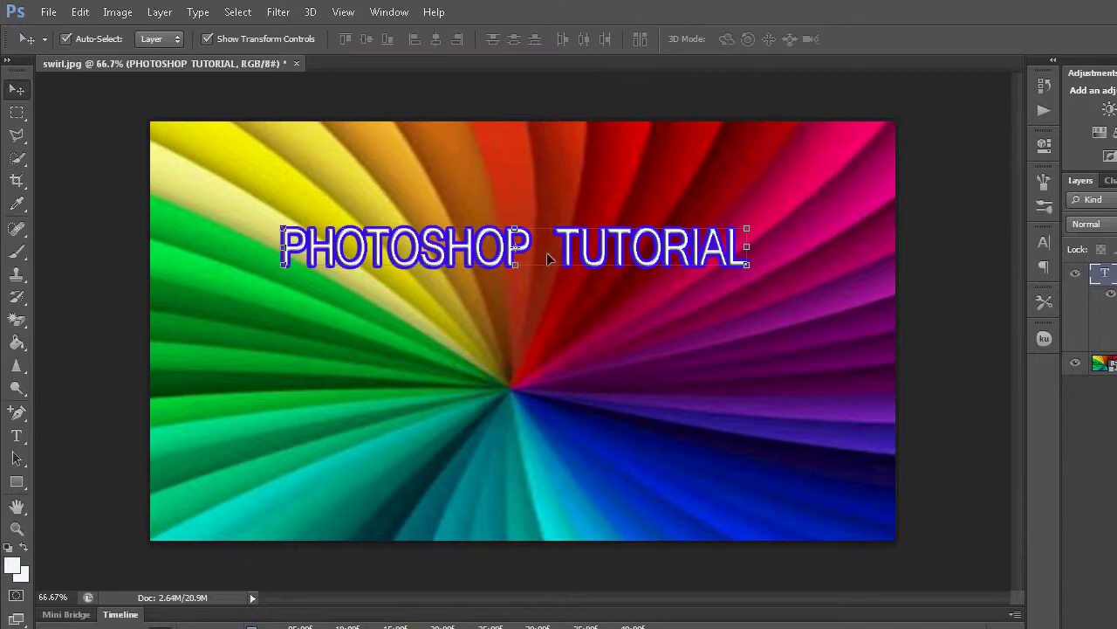
left_click_drag(547, 252, 239, 245)
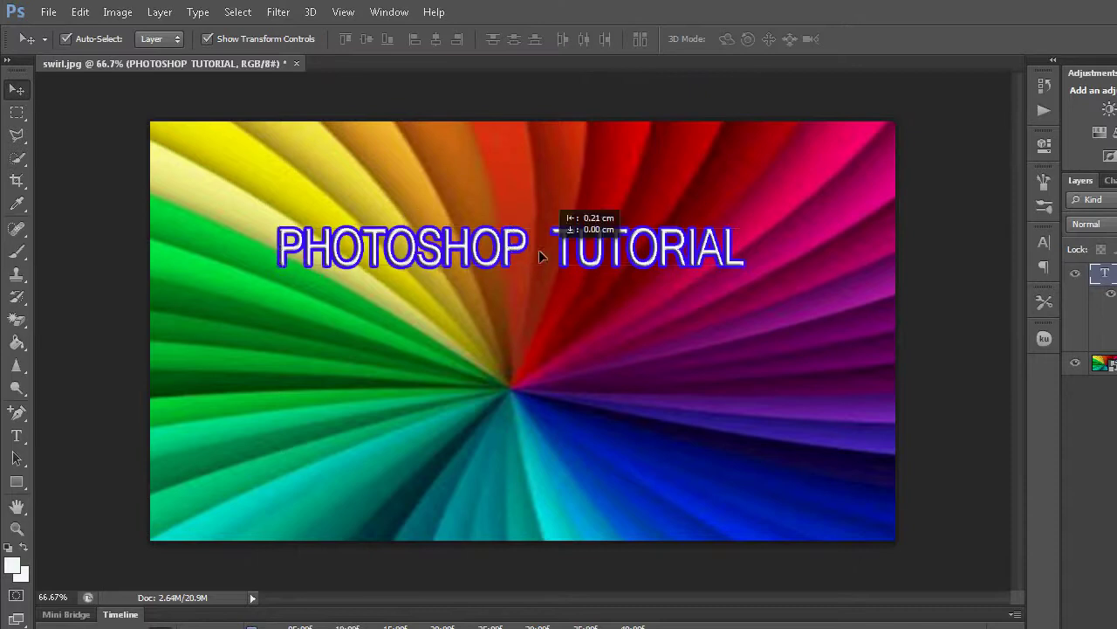
left_click_drag(376, 253, 163, 240)
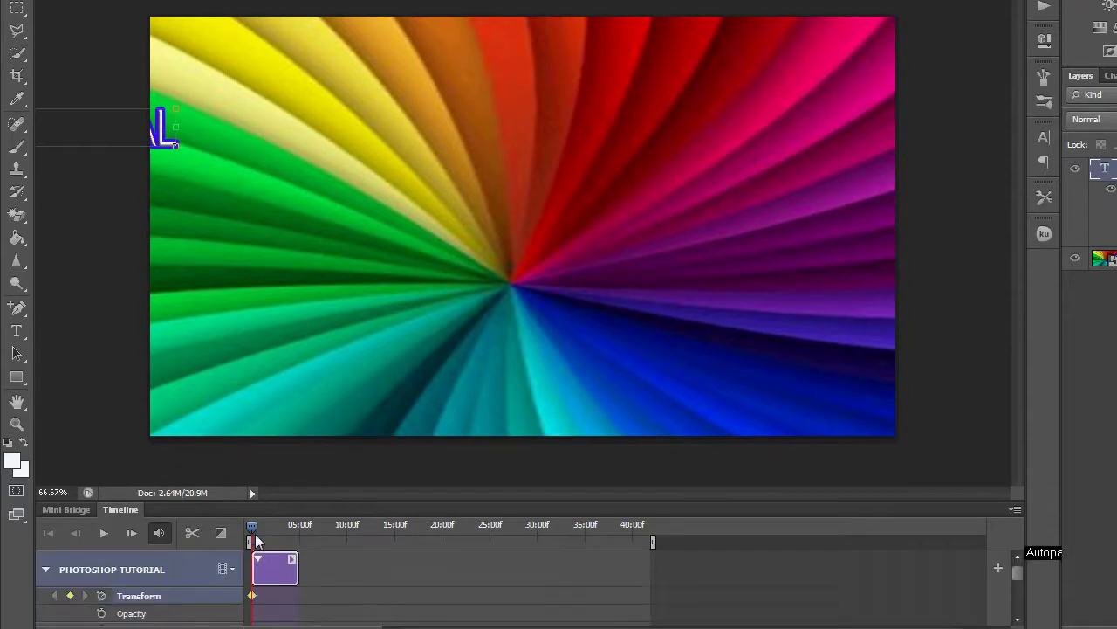
mouse_move(252, 479)
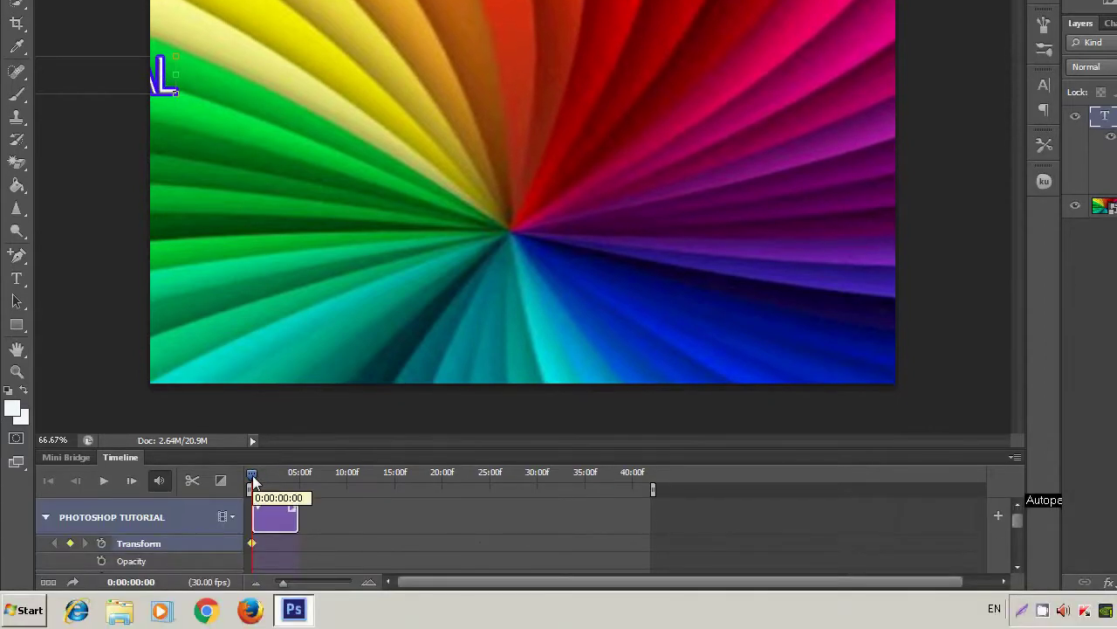
At about 0:00:02:14, bring the title back to its spot near the top and apply.
left_click_drag(252, 477, 275, 475)
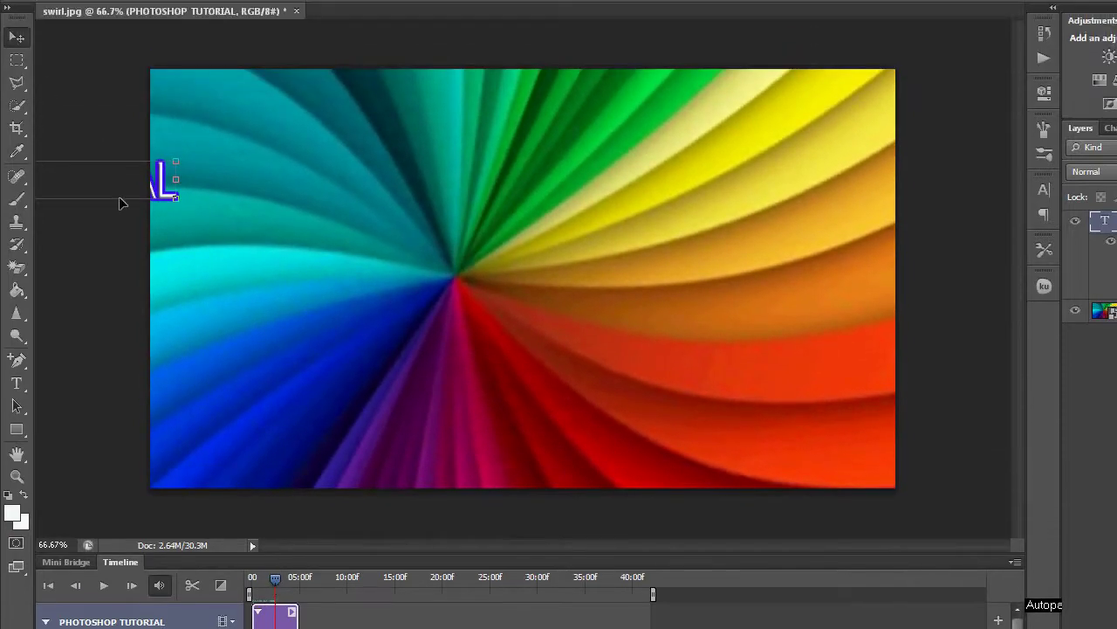
left_click_drag(80, 187, 161, 181)
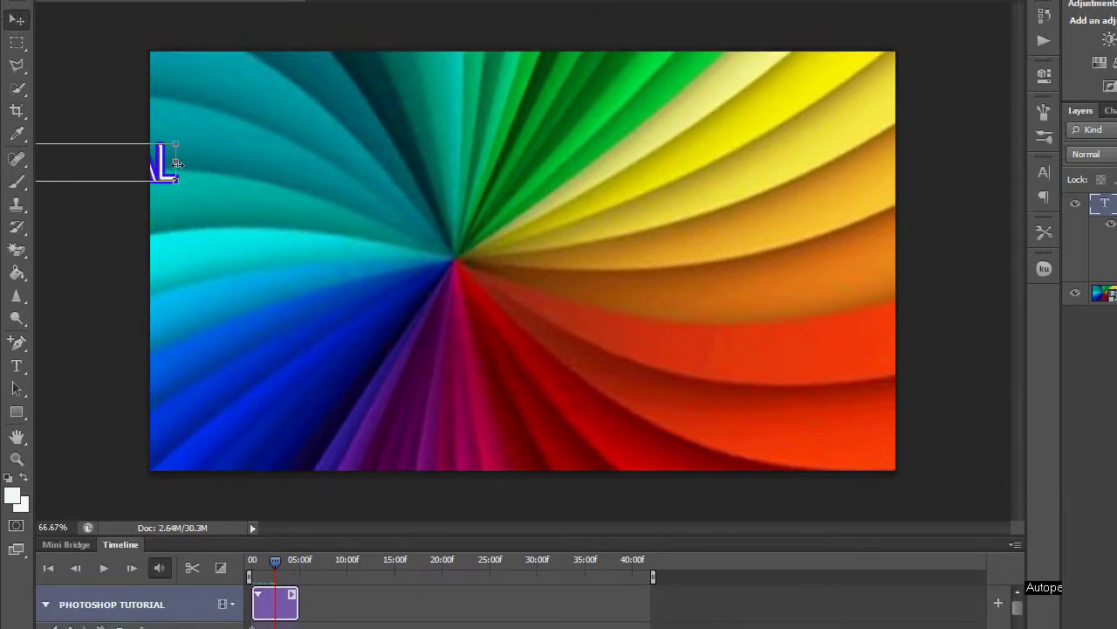
mouse_move(178, 128)
left_mouse_down()
mouse_move(297, 185)
mouse_move(470, 183)
left_mouse_up()
left_click_drag(369, 181, 443, 179)
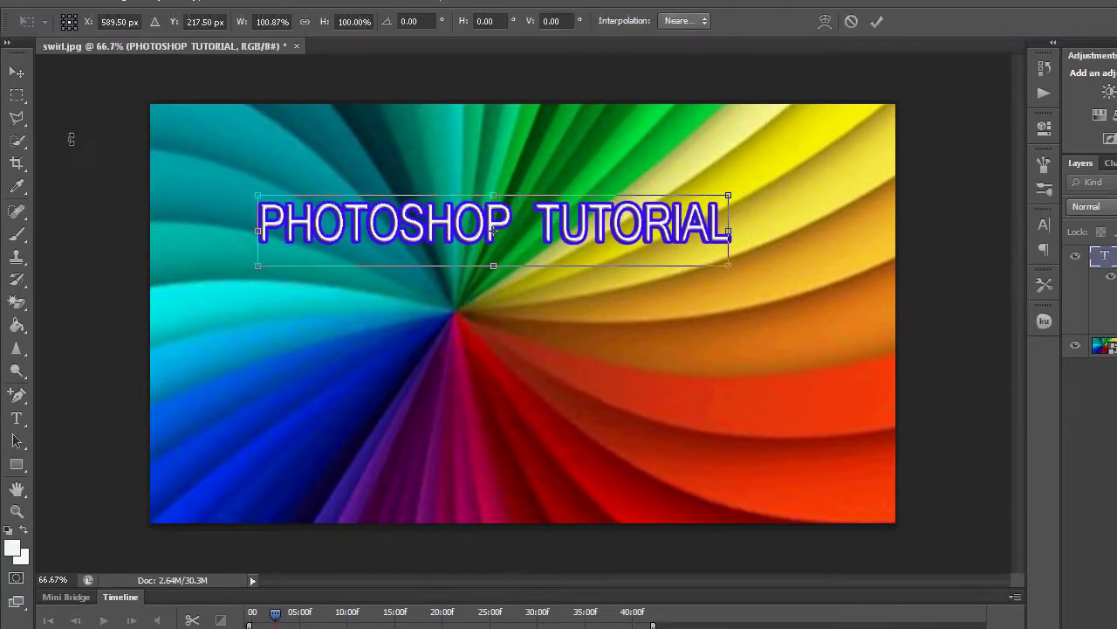
left_click(17, 111)
left_click(534, 294)
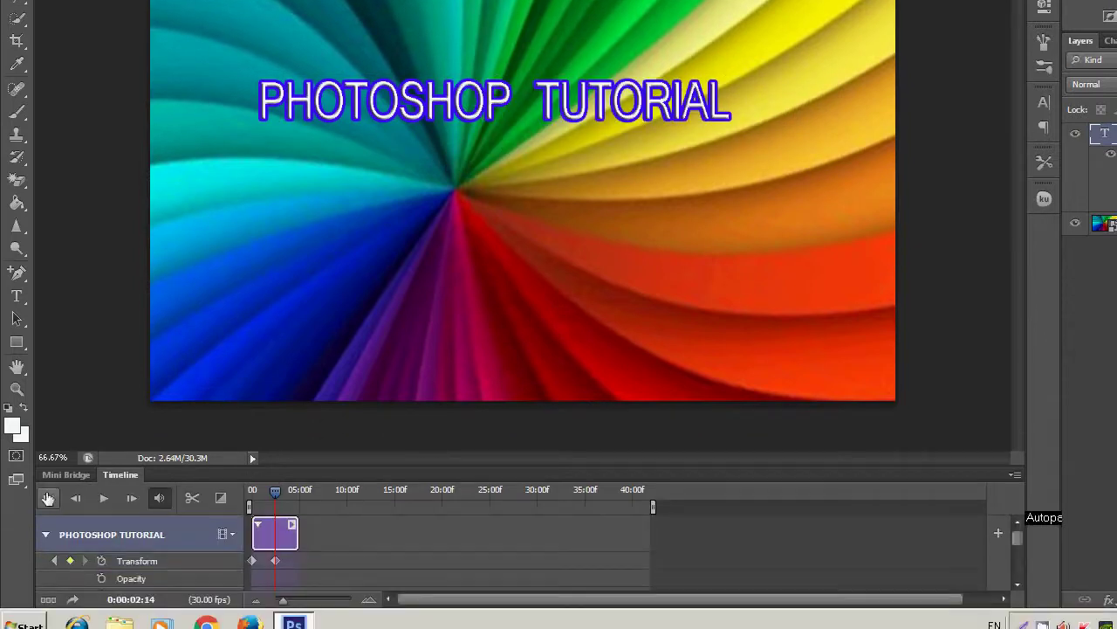
Play the title's slide-in from the first frame and stop around 0:00:02:28.
left_click(48, 497)
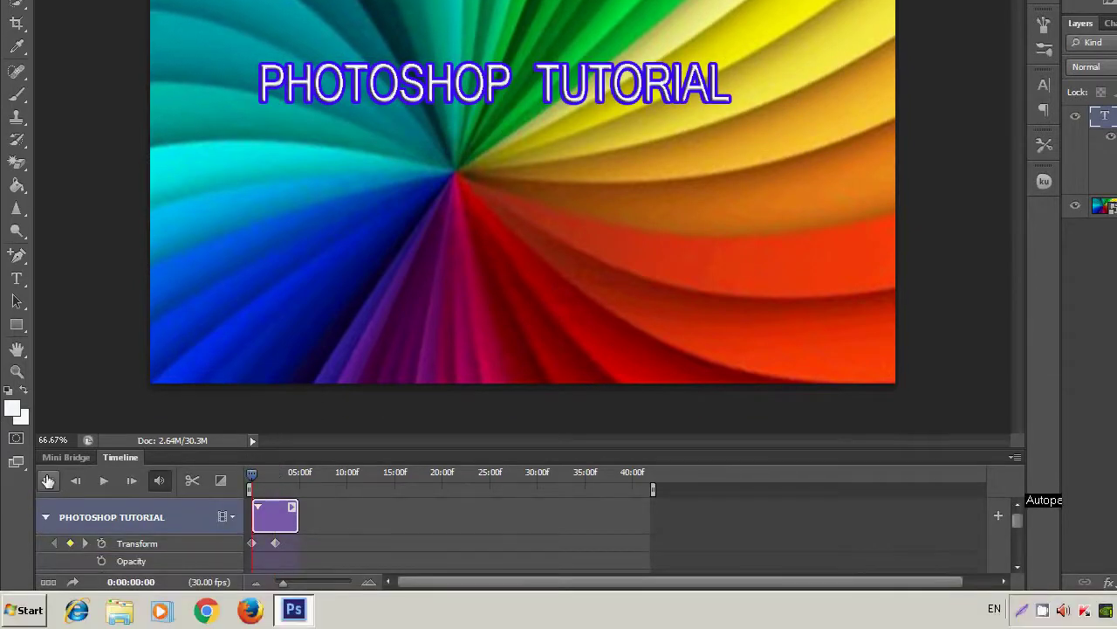
left_click(104, 480)
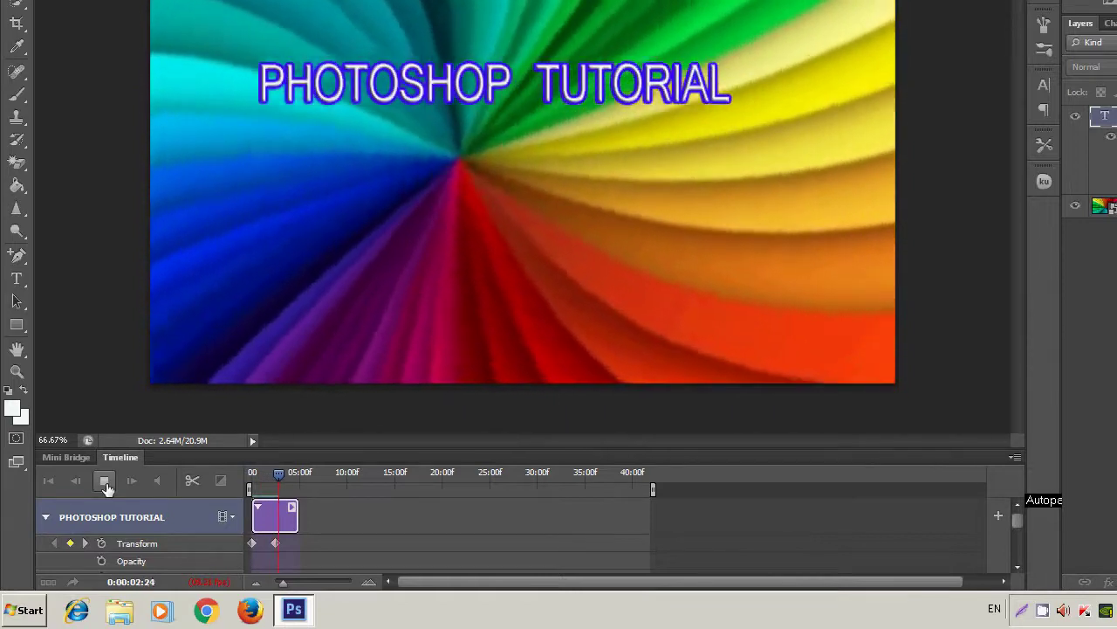
left_click(105, 482)
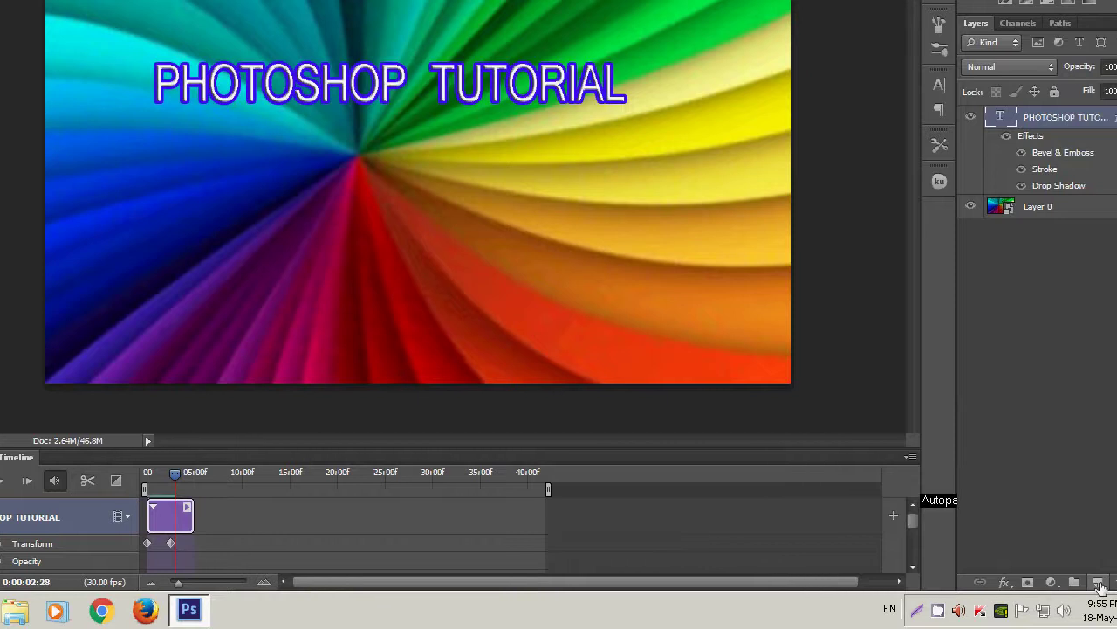
Type white 'FOR BEGINNERS' on a new layer just below the title.
left_click(1064, 583)
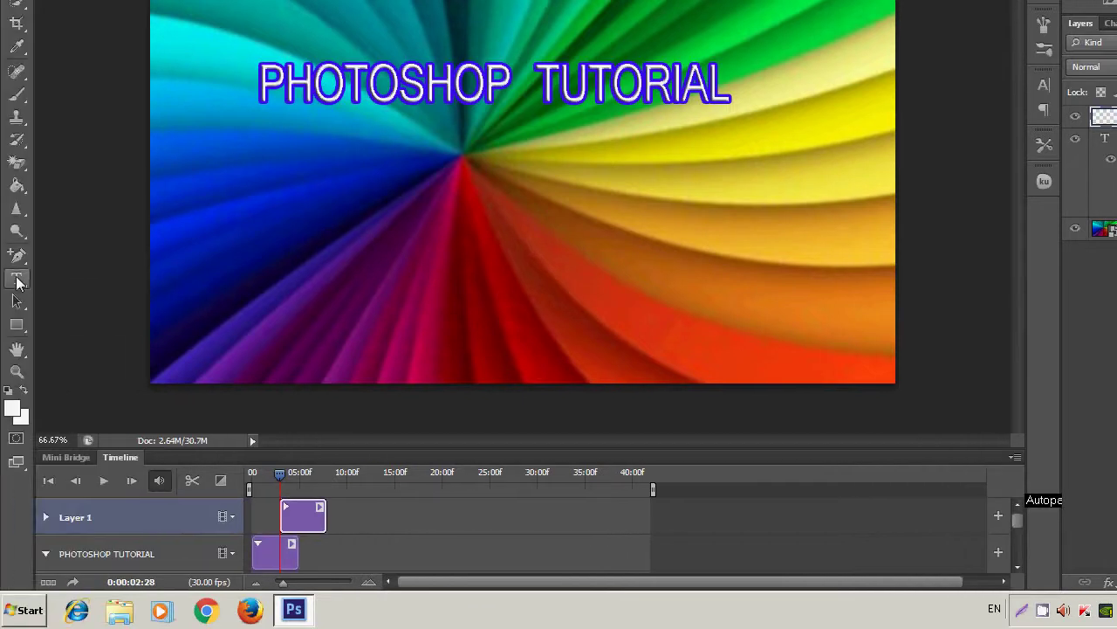
left_click(17, 279)
left_click(354, 194)
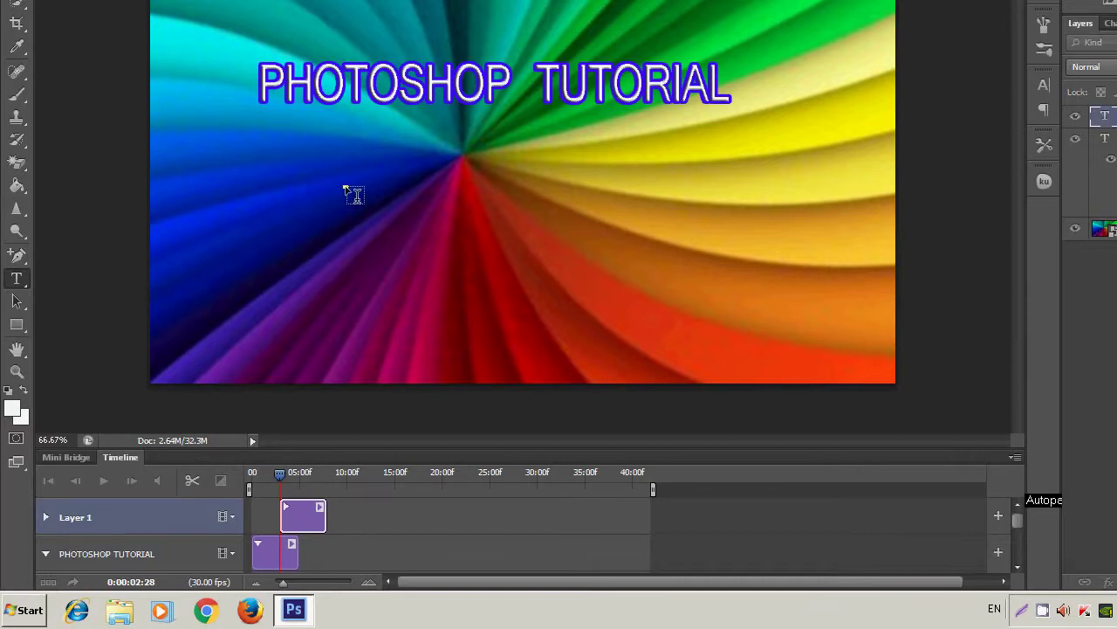
type("FOR B")
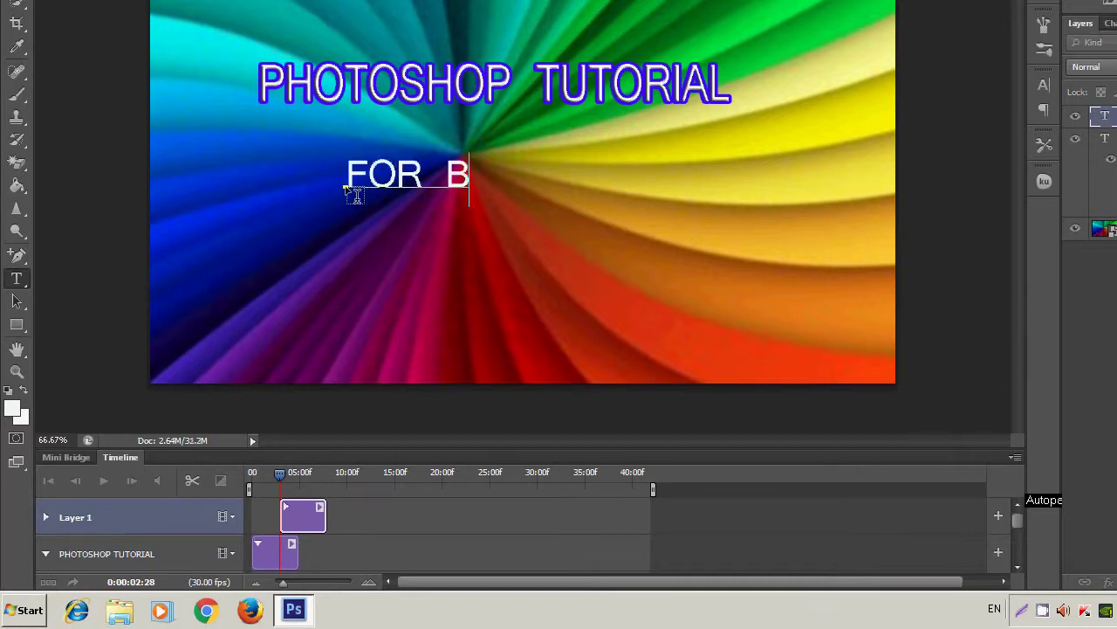
type("EGINNE")
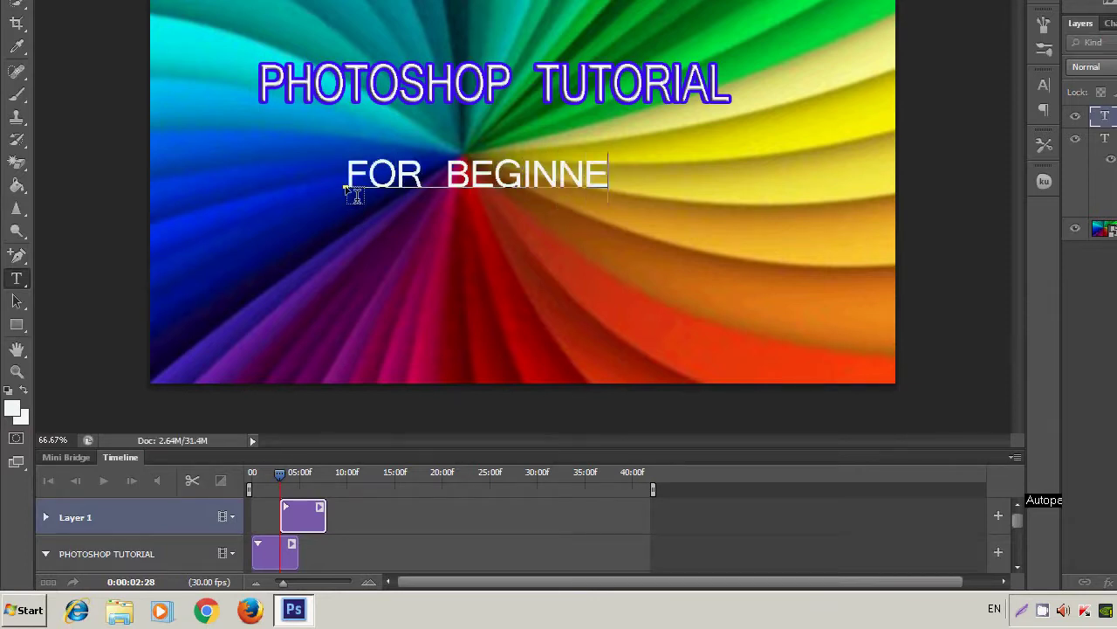
type("RS")
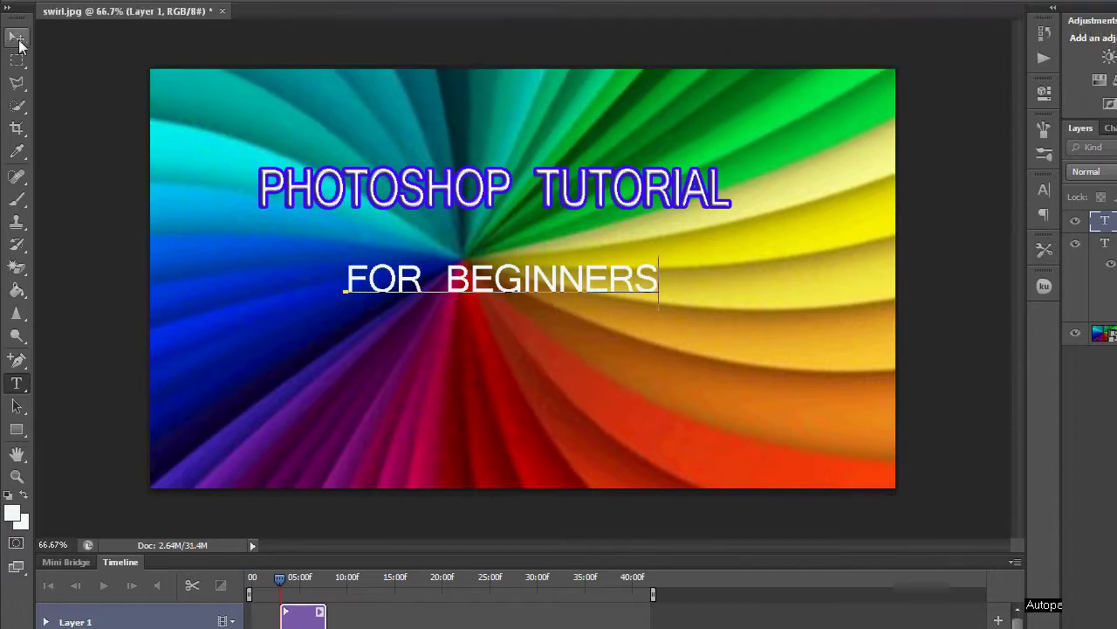
left_click(19, 93)
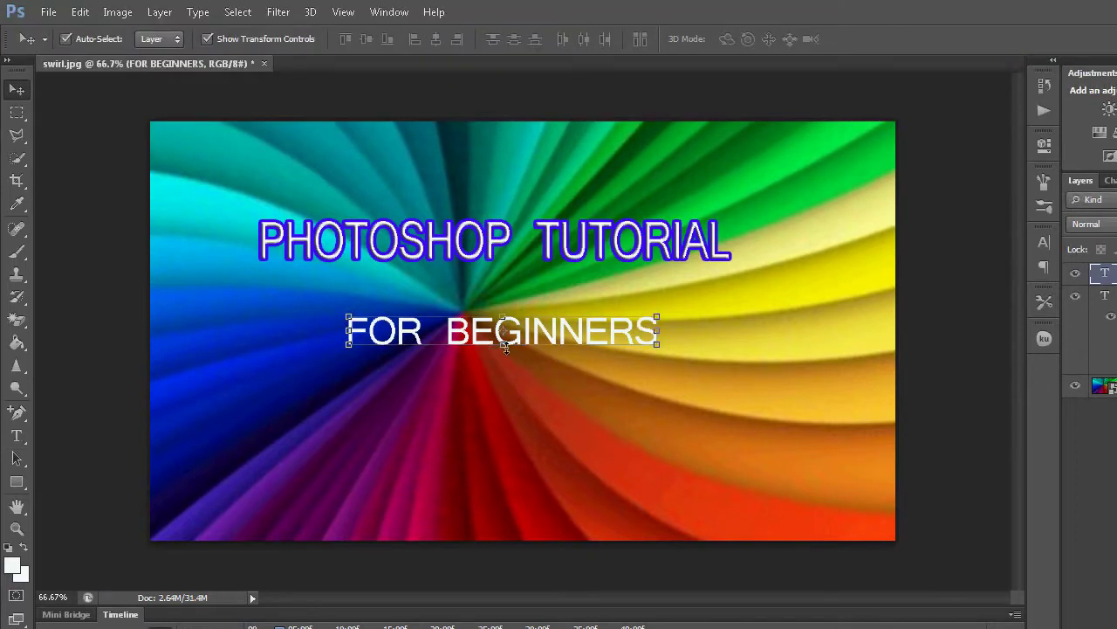
Stretch FOR BEGINNERS to about 149% width and 109% height under the title.
key("ctrl+t")
mouse_move(505, 329)
left_mouse_down()
mouse_move(509, 353)
mouse_move(500, 311)
left_mouse_up()
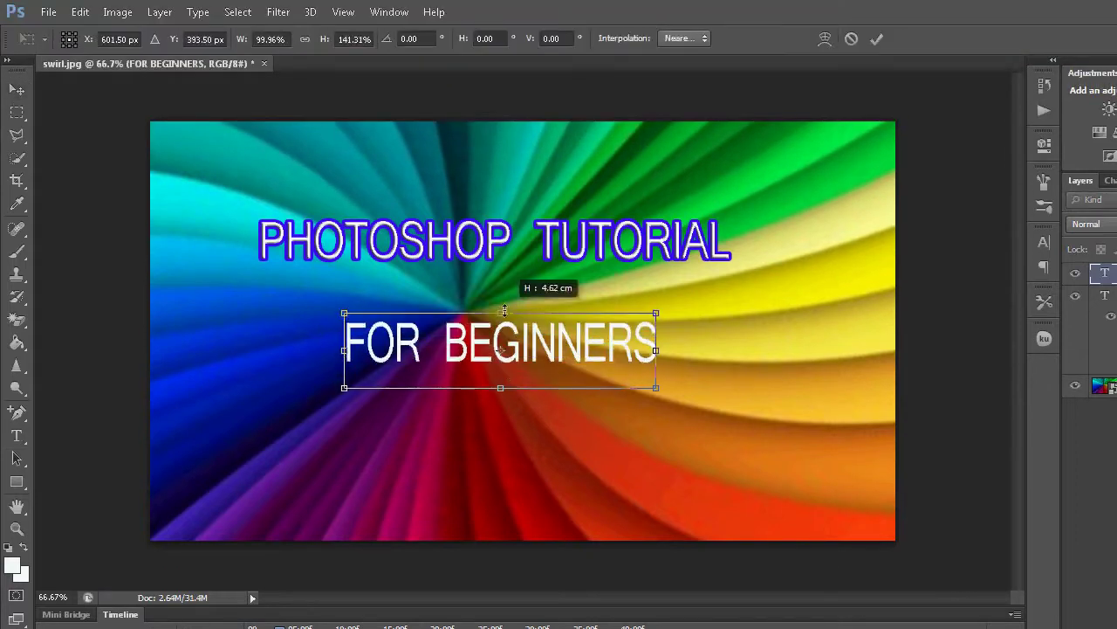
left_click_drag(340, 349, 282, 349)
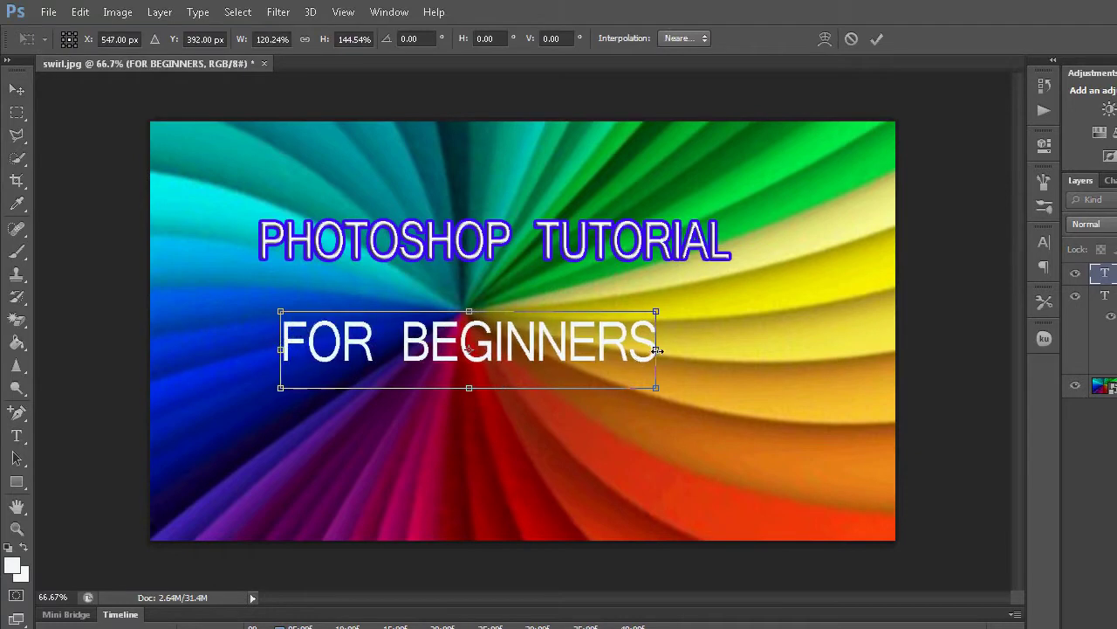
left_click_drag(657, 350, 745, 351)
left_click_drag(630, 334, 603, 337)
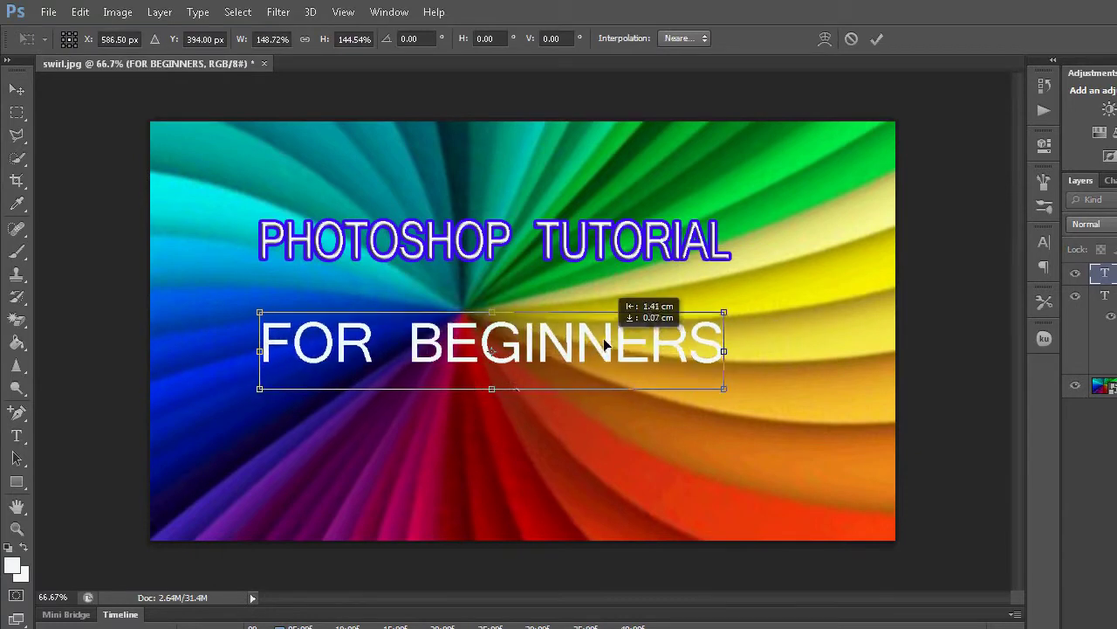
left_click_drag(491, 388, 504, 368)
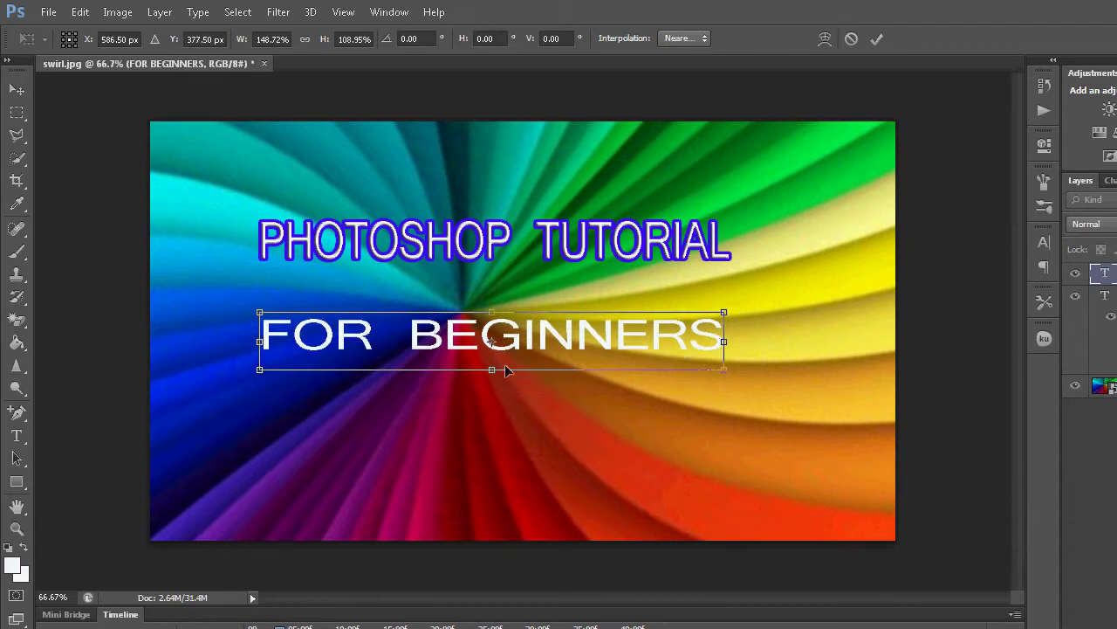
left_click(23, 115)
left_click(522, 297)
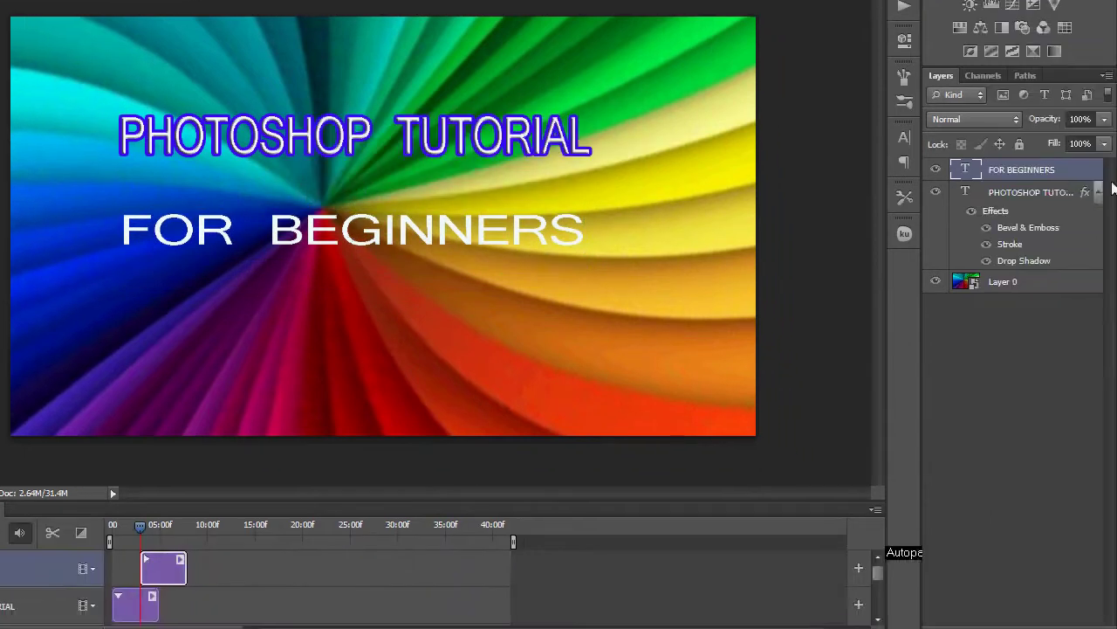
Copy the title's layer style and paste it onto the FOR BEGINNERS layer.
right_click(1098, 196)
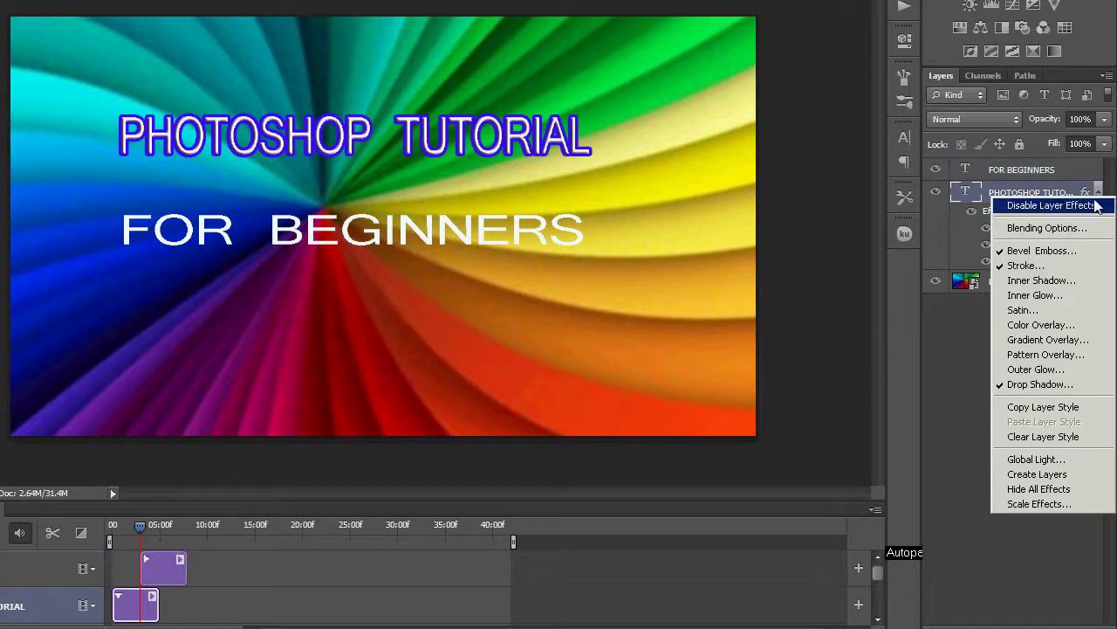
left_click(1052, 410)
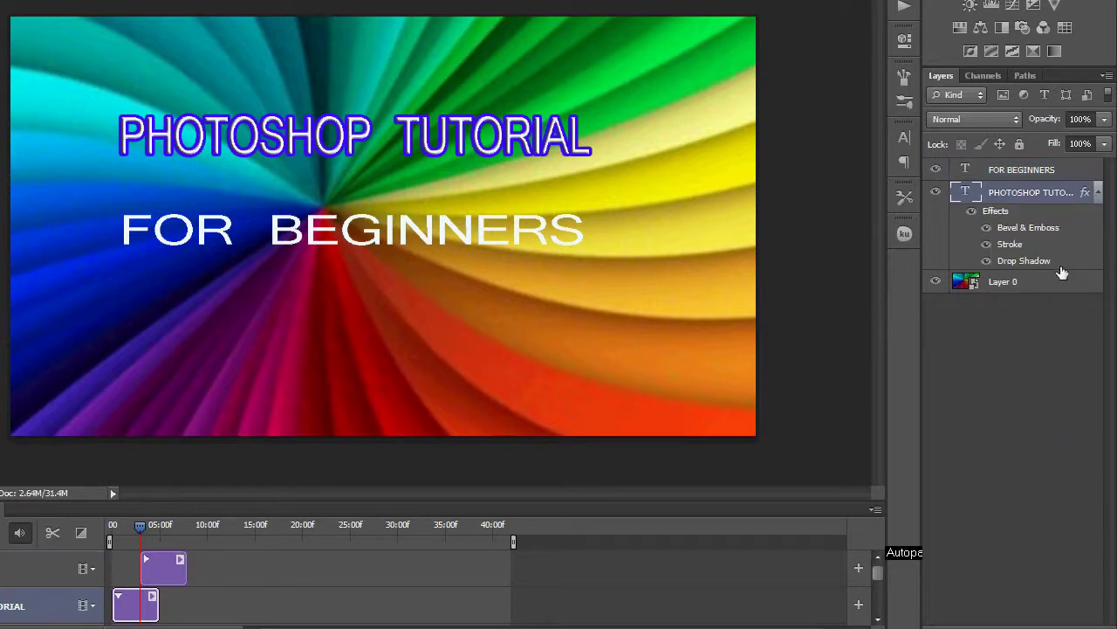
left_click(1066, 172)
right_click(1072, 173)
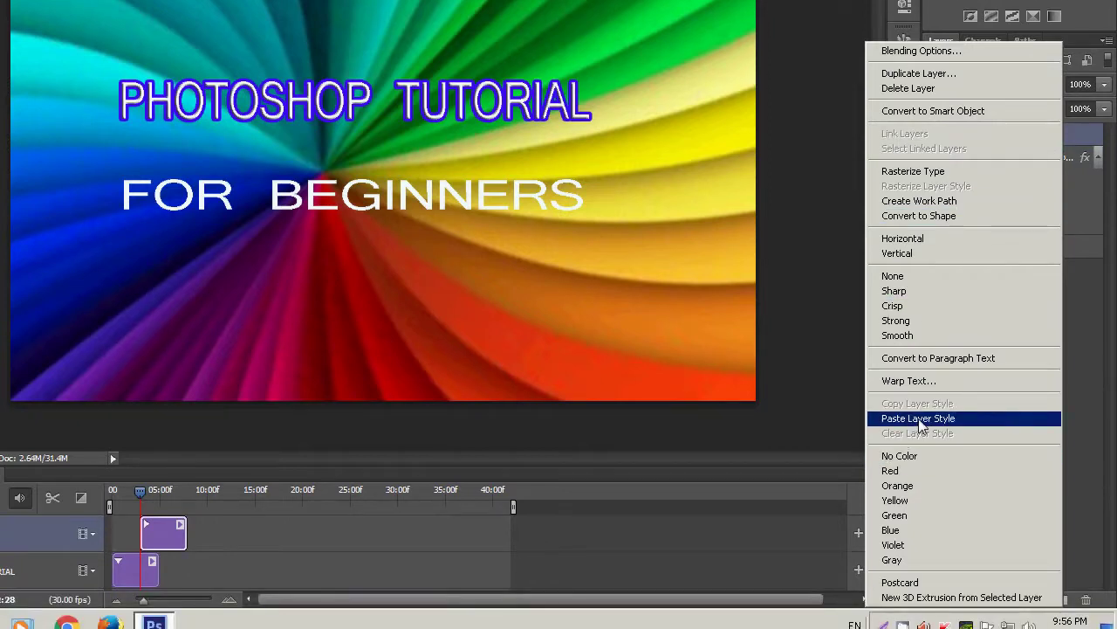
left_click(921, 418)
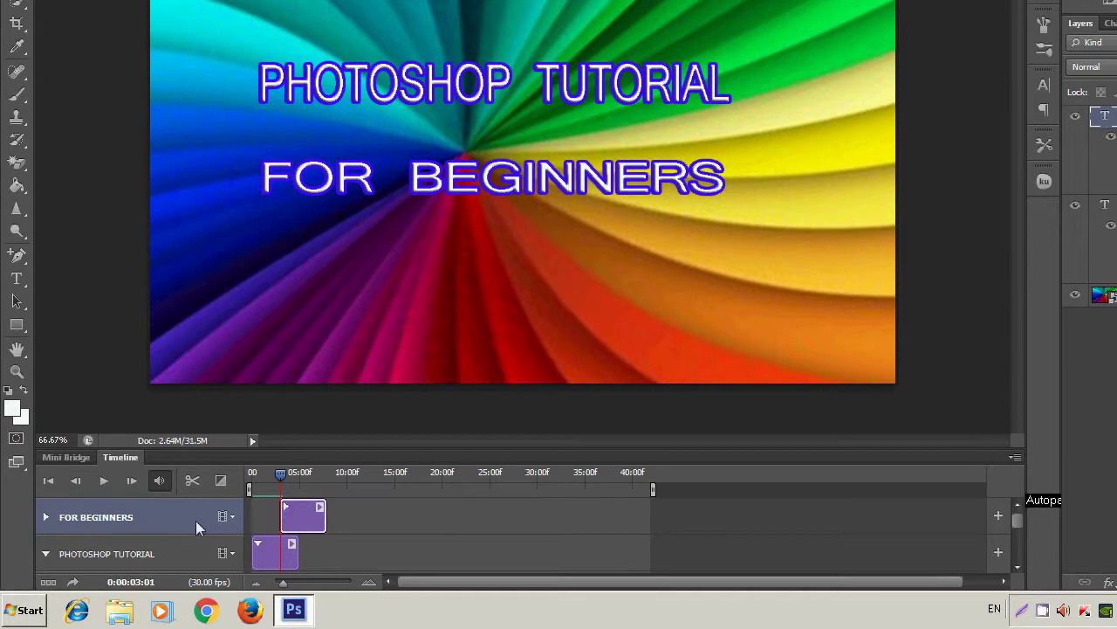
Keyframe FOR BEGINNERS moving from off the right edge back to beneath the title.
left_click(46, 517)
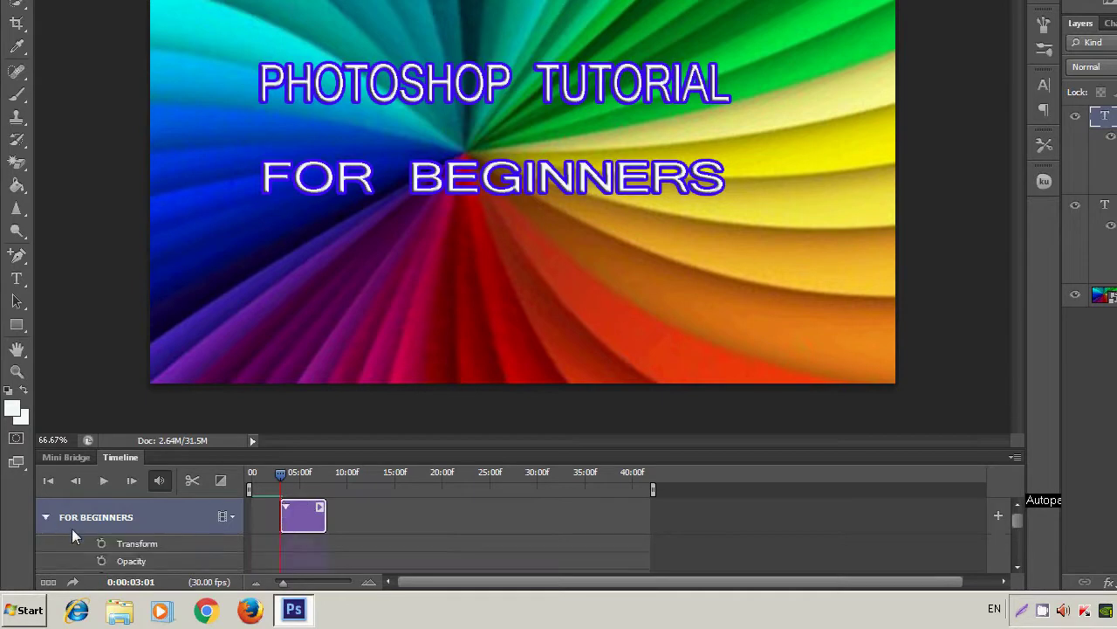
left_click(102, 544)
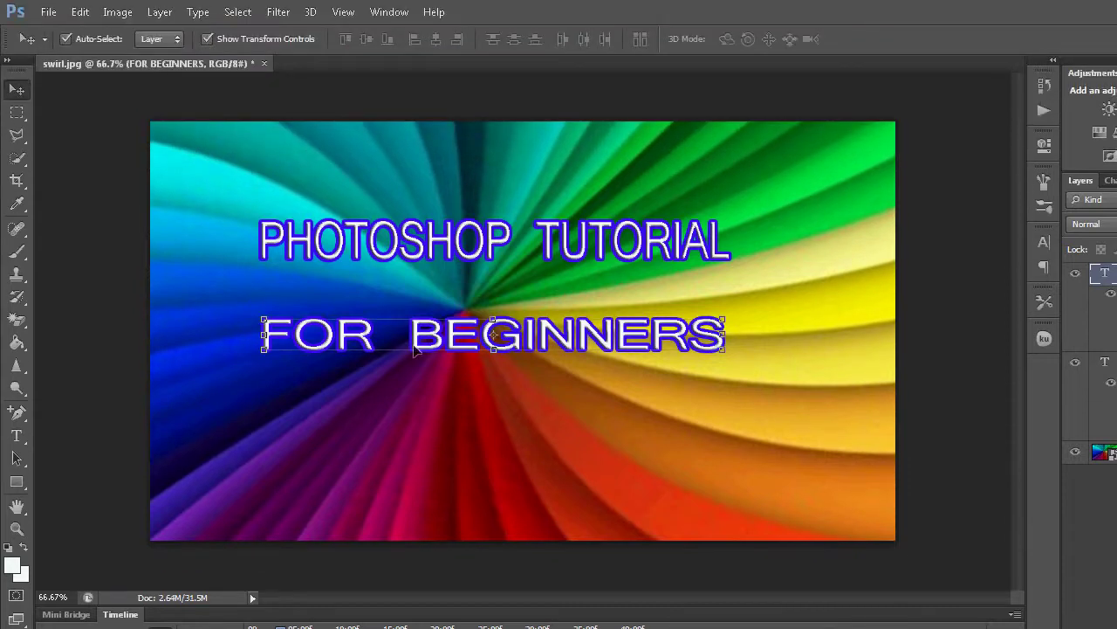
left_click_drag(419, 342, 828, 349)
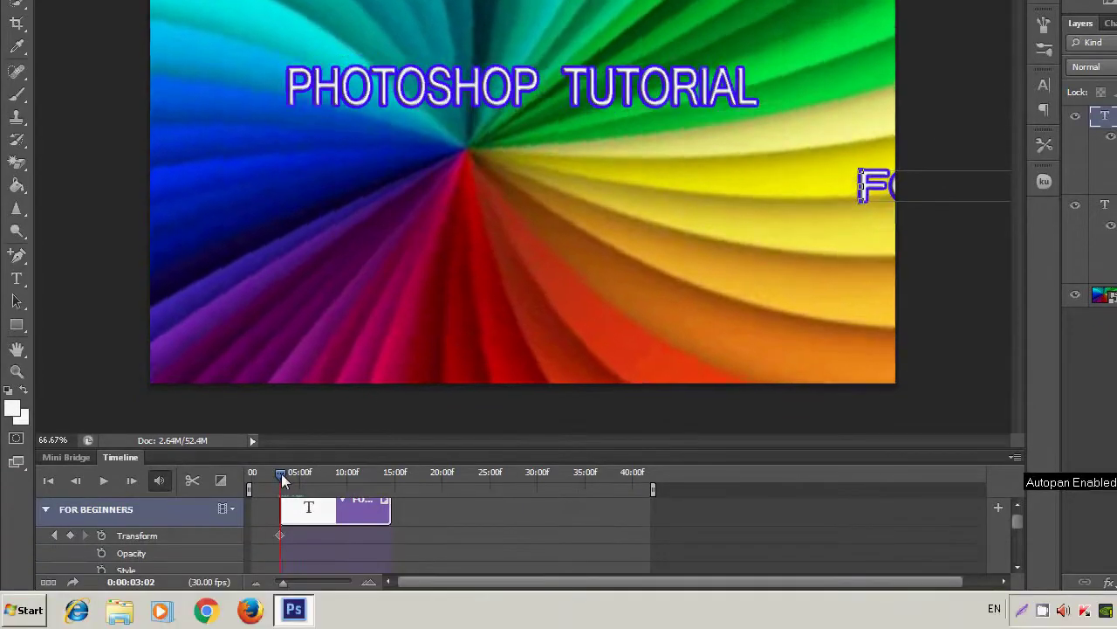
left_click_drag(282, 480, 298, 479)
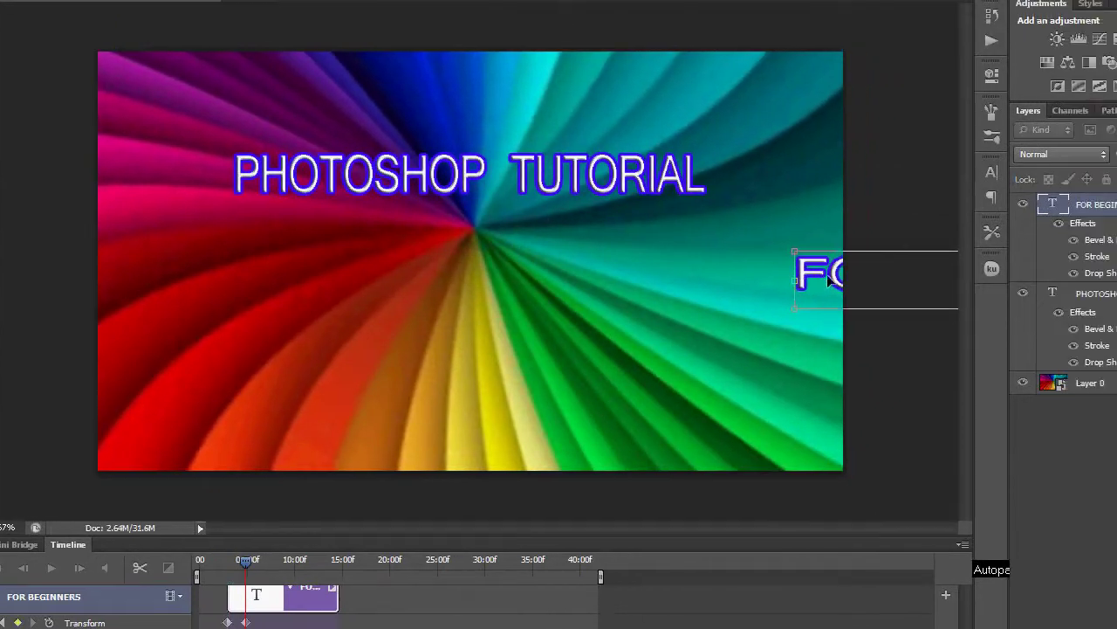
mouse_move(825, 273)
left_mouse_down()
mouse_move(600, 282)
mouse_move(418, 272)
left_mouse_up()
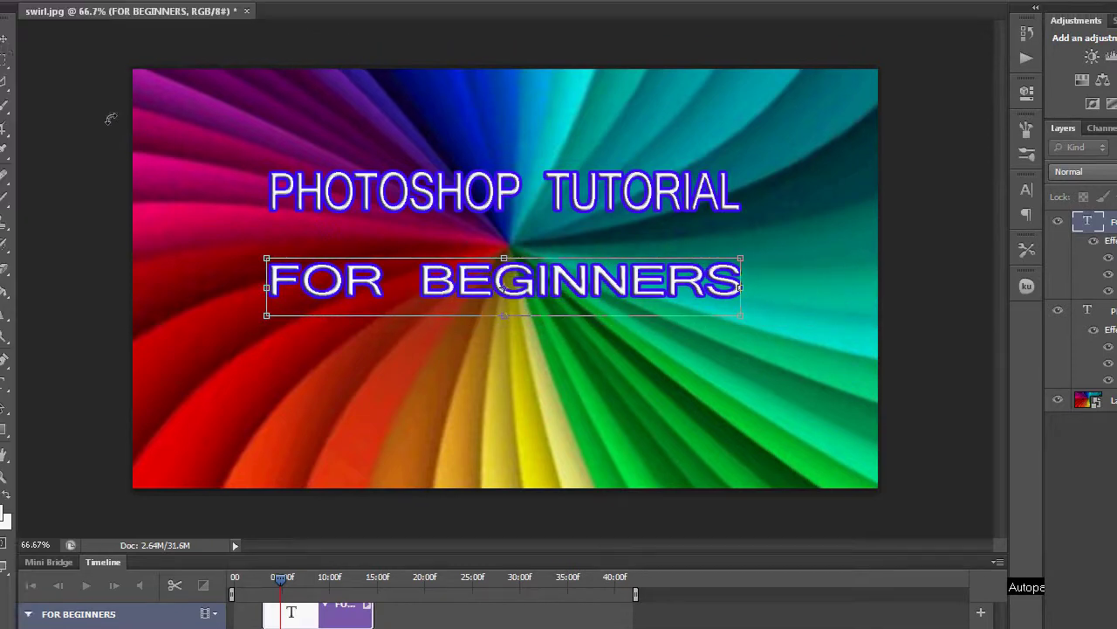
key("m")
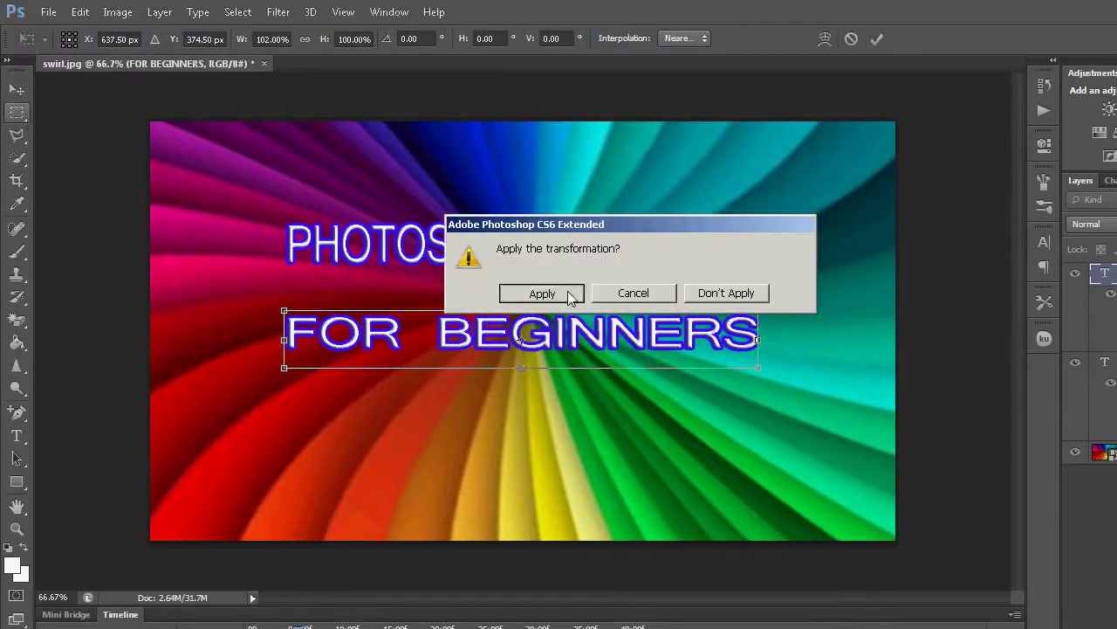
left_click(542, 294)
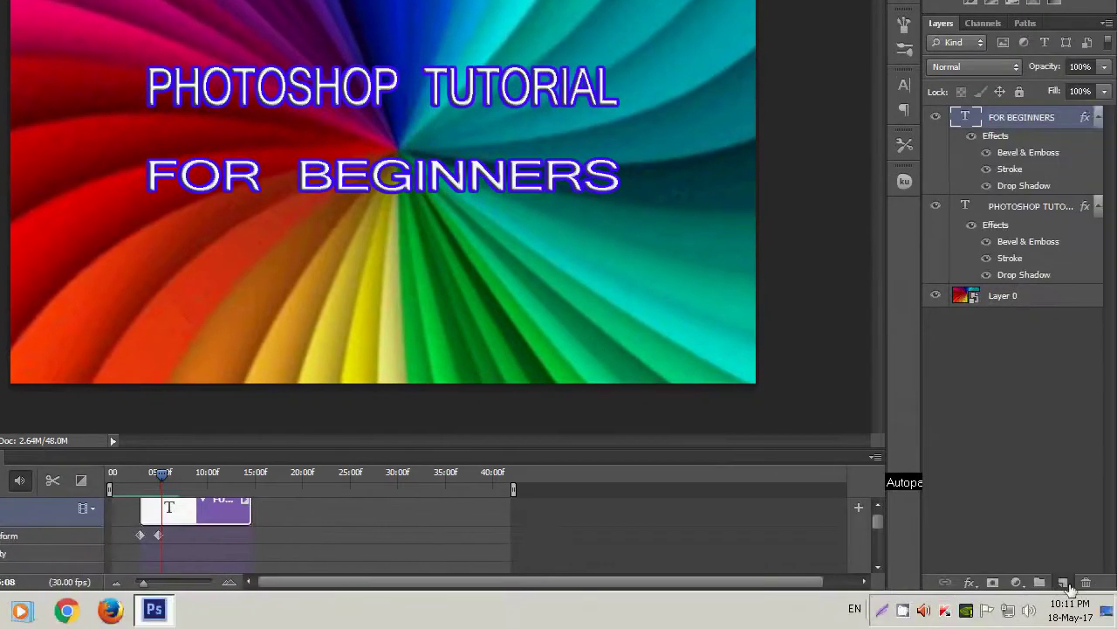
Type the author's byline in white below FOR BEGINNERS and stretch it to about 113% height.
left_click(1062, 581)
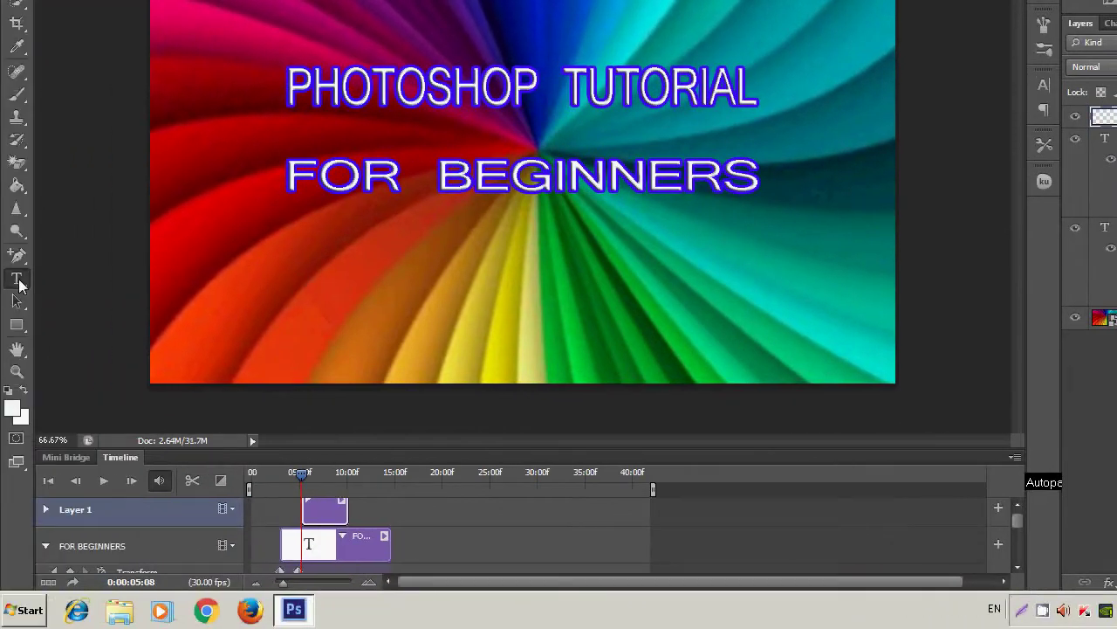
left_click(17, 281)
left_click(387, 275)
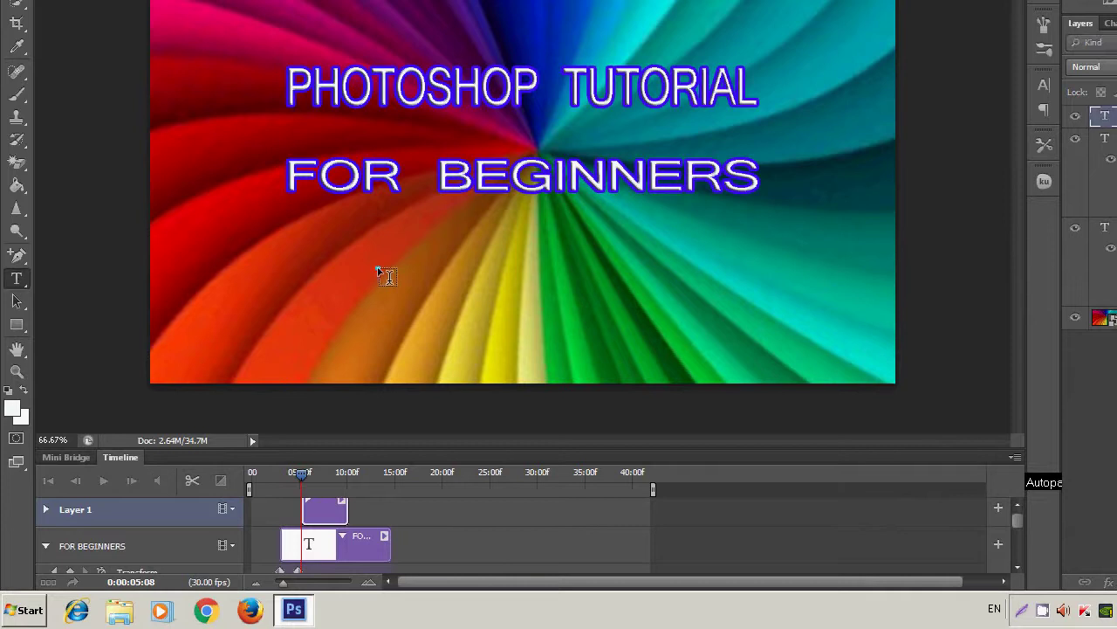
type("BY")
type("  USHAGO")
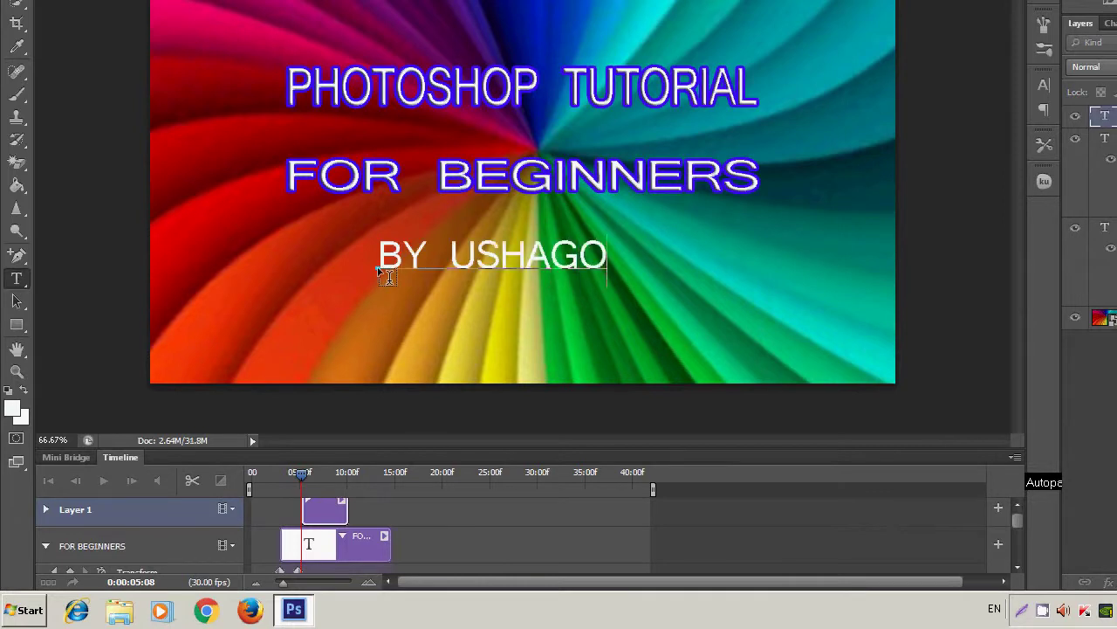
type("PI")
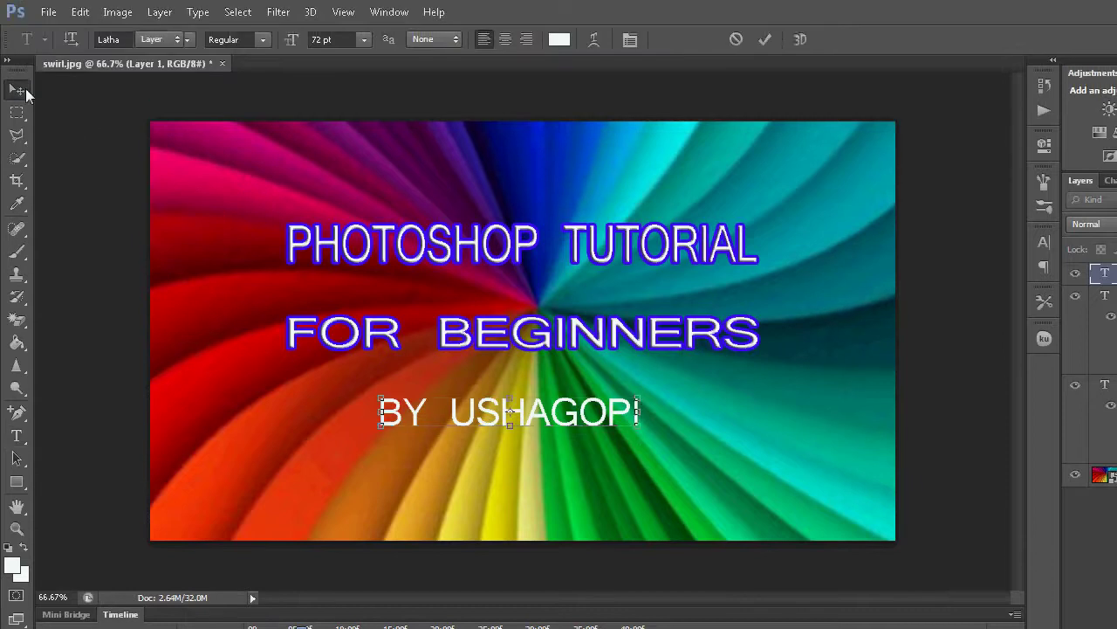
left_click(21, 90)
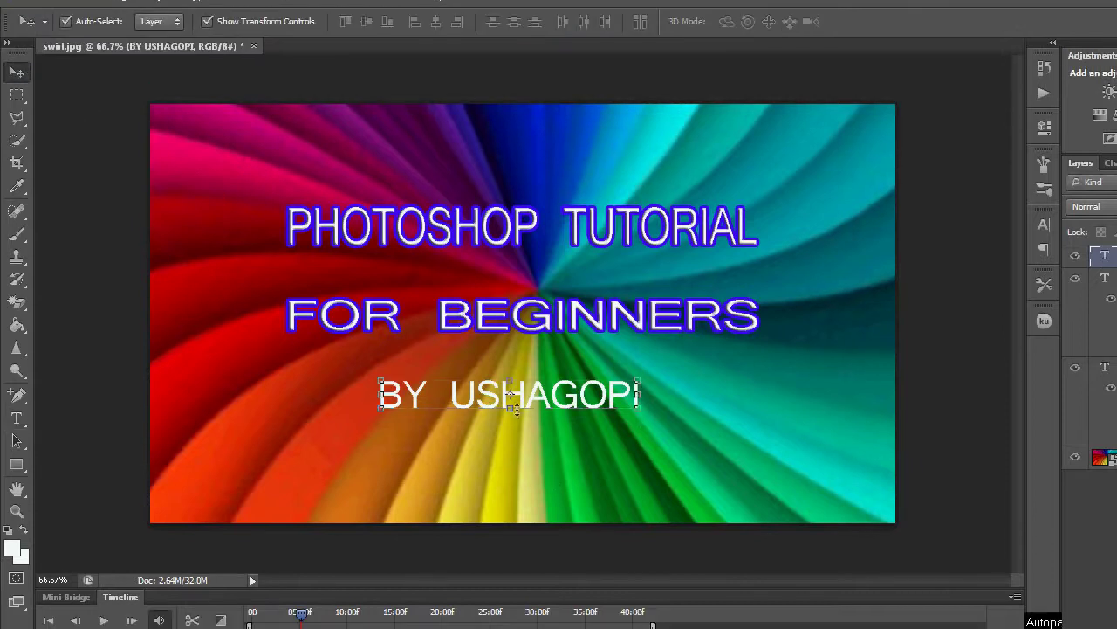
left_click_drag(509, 403, 512, 368)
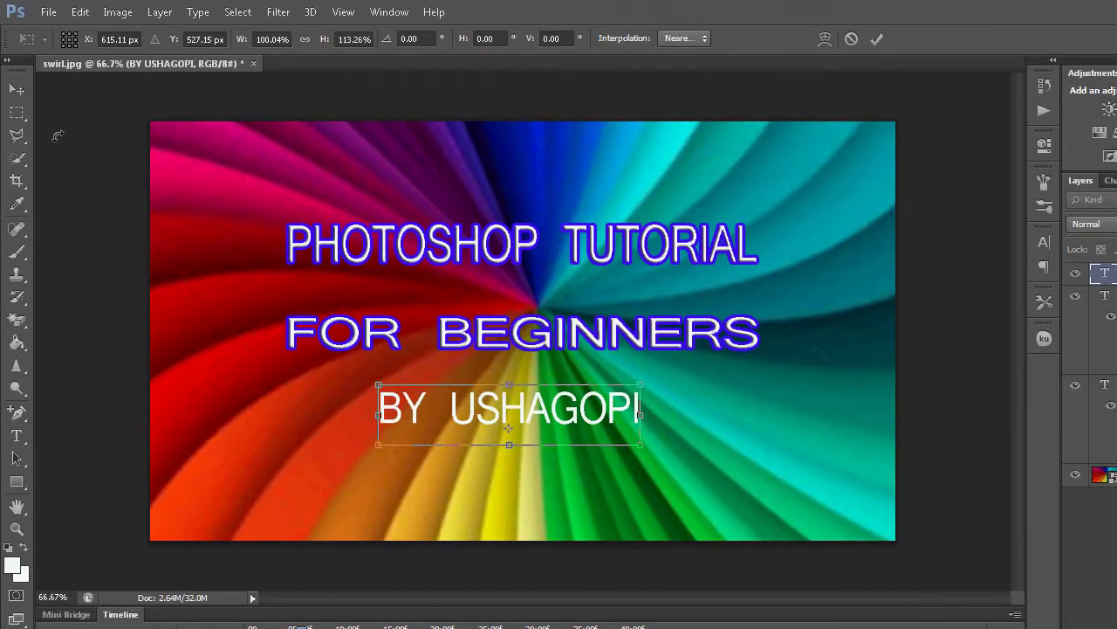
left_click(21, 115)
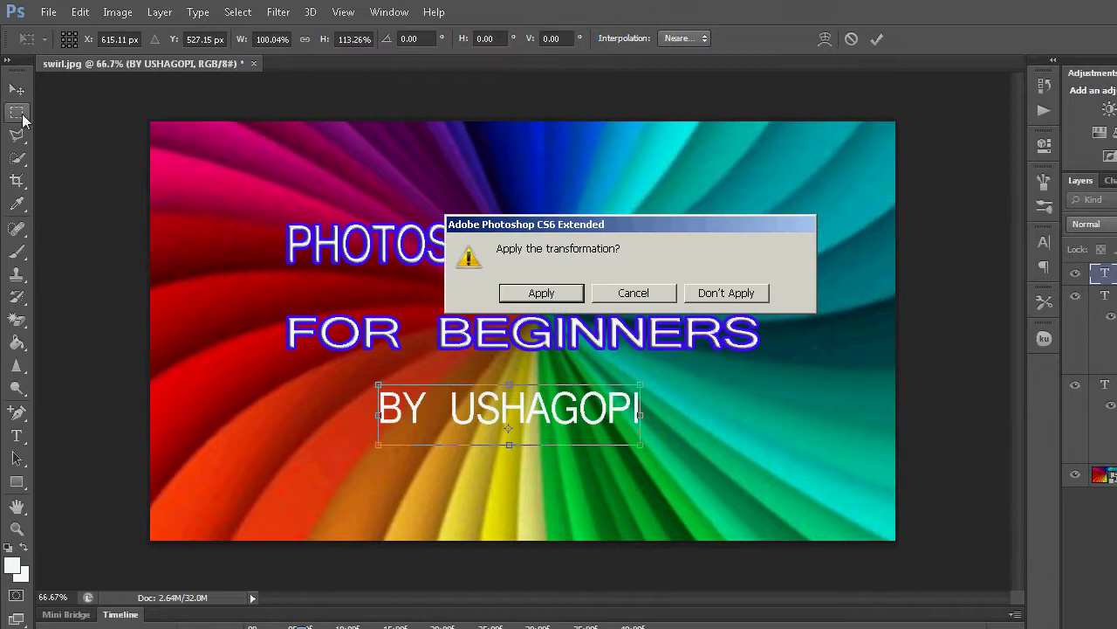
left_click(553, 295)
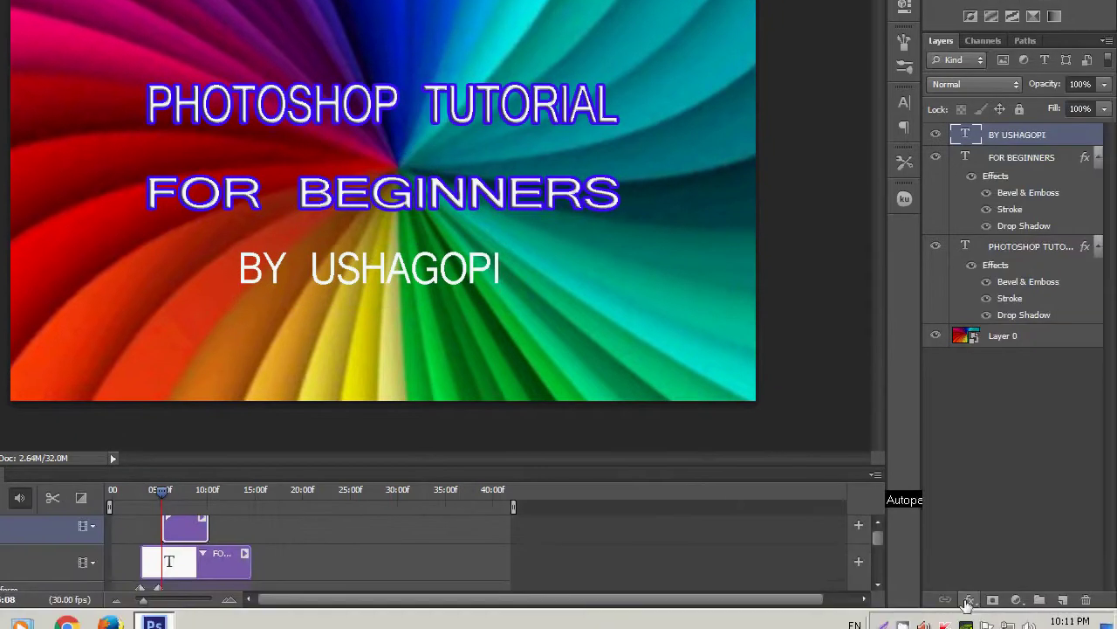
Turn on Bevel & Emboss, Drop Shadow and Stroke for the byline layer.
left_click(968, 583)
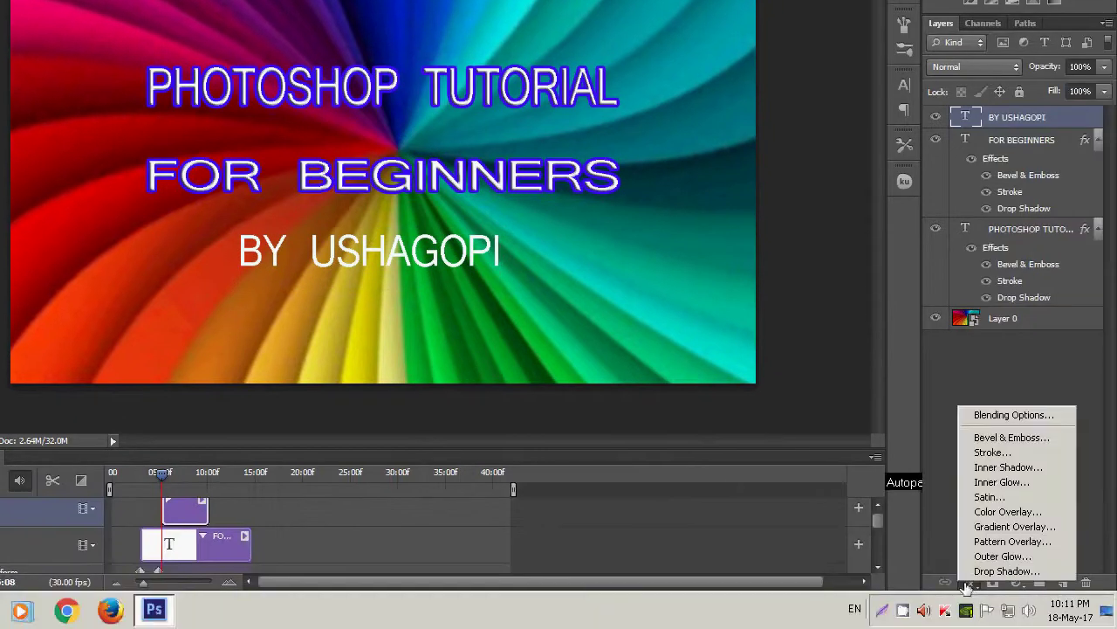
left_click(1011, 416)
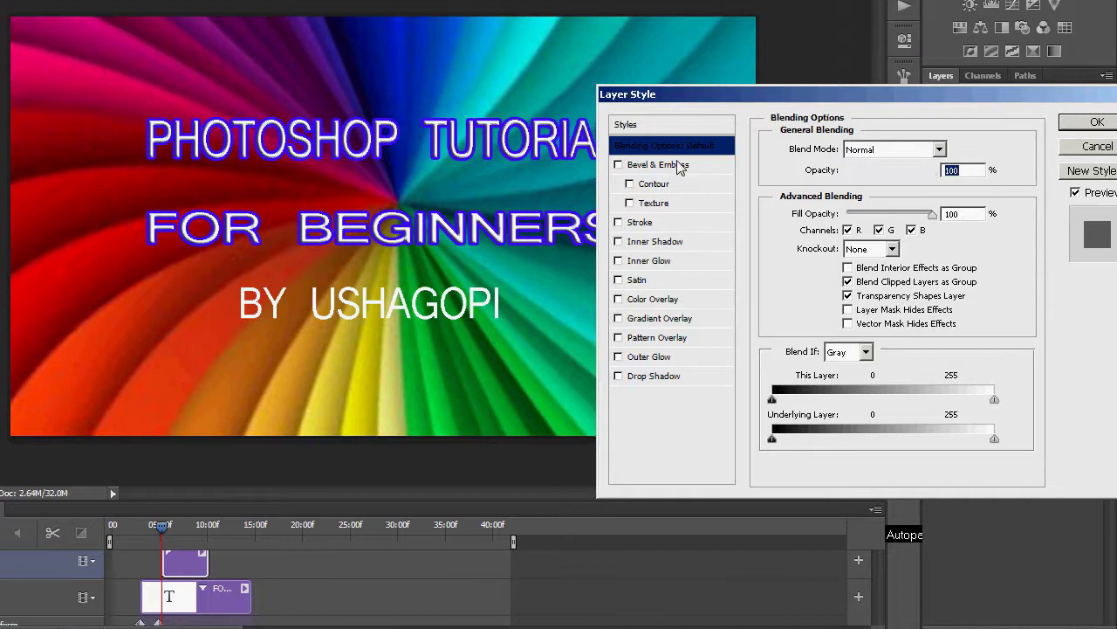
left_click(681, 148)
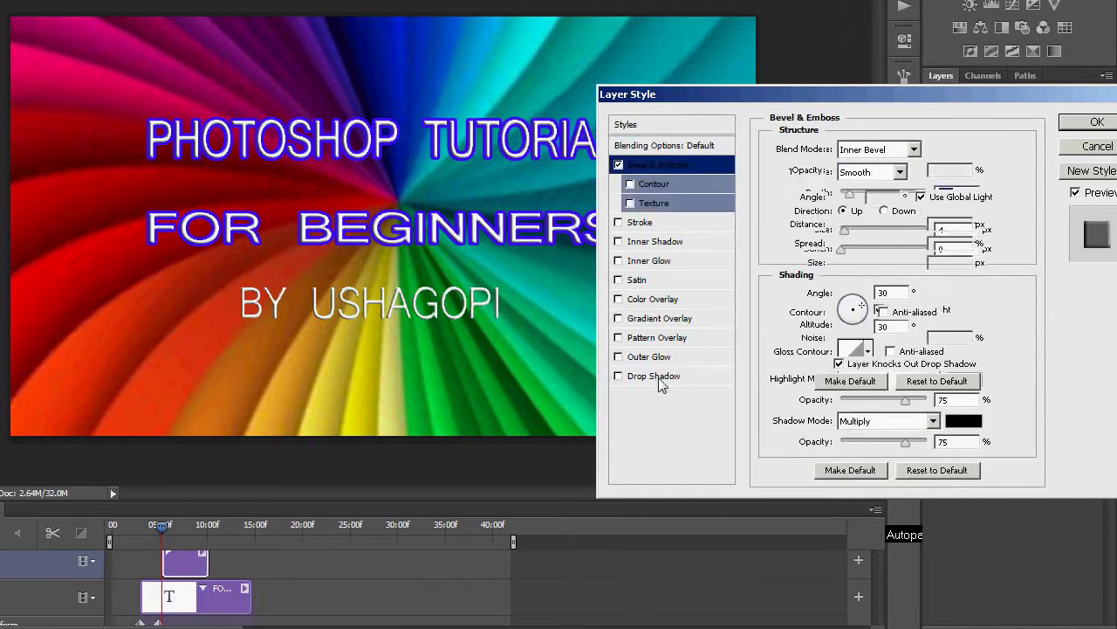
left_click(658, 378)
left_click(657, 225)
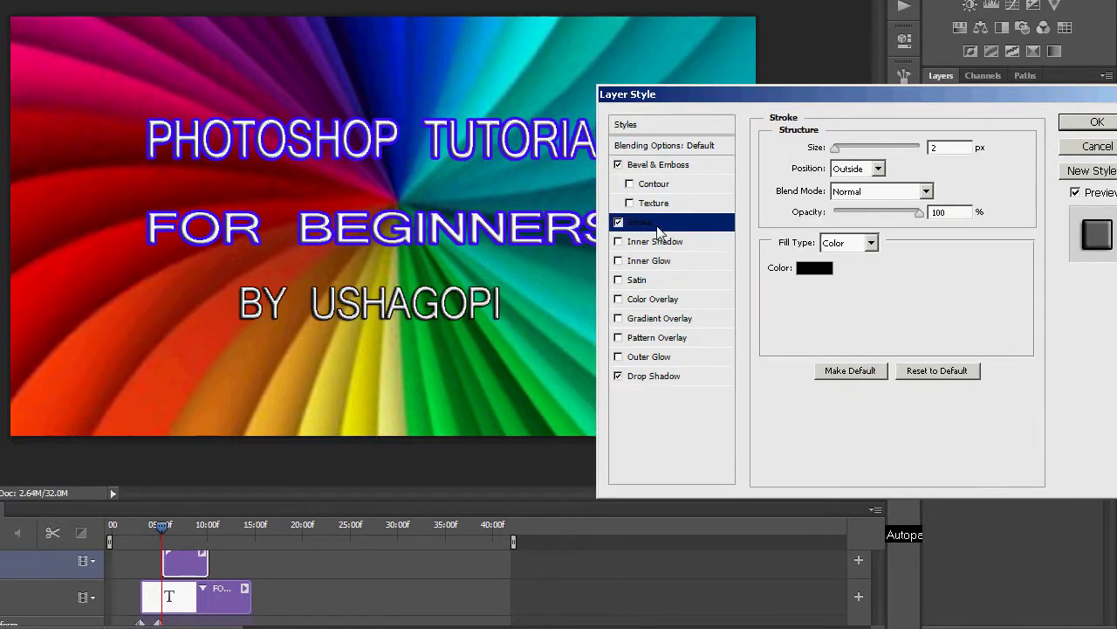
Set the 5 px stroke colour to magenta f603dc and apply the style.
left_click(813, 269)
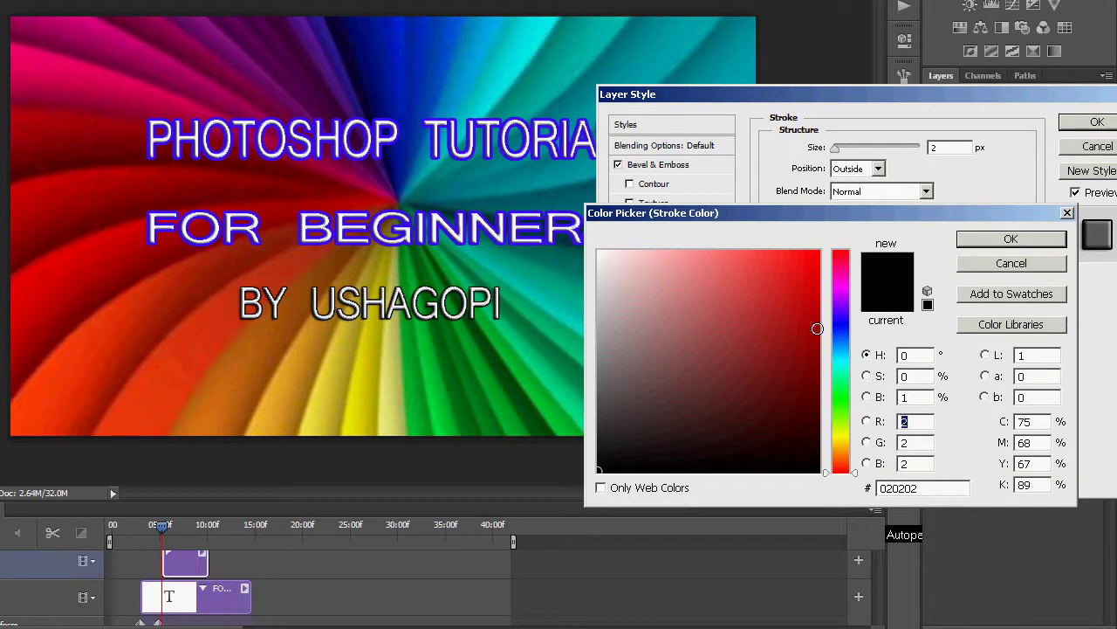
left_click(843, 434)
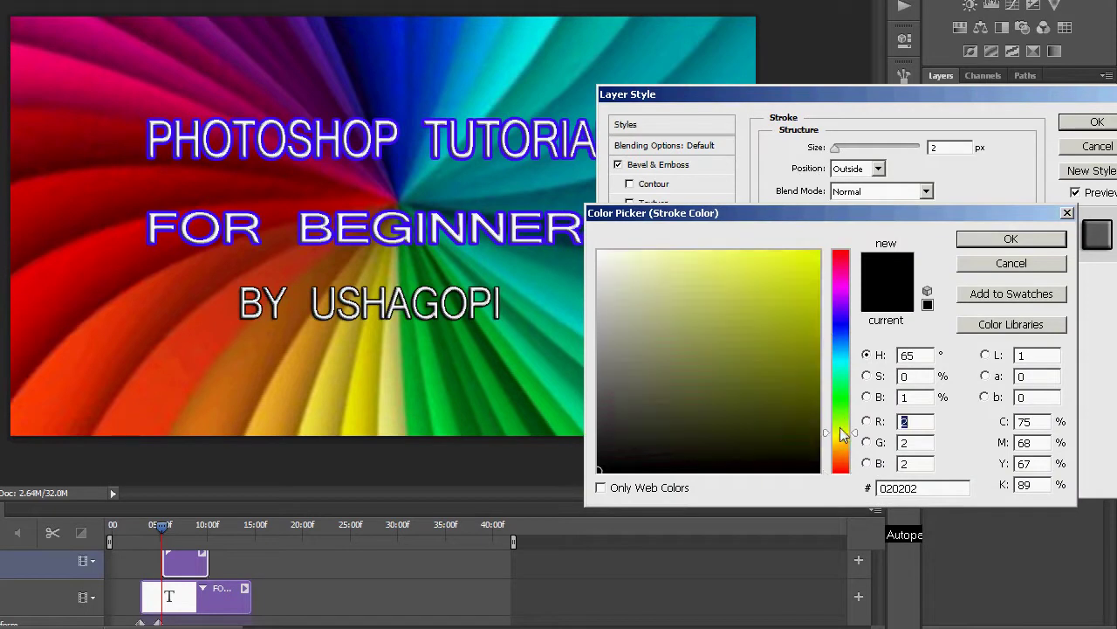
left_click(814, 291)
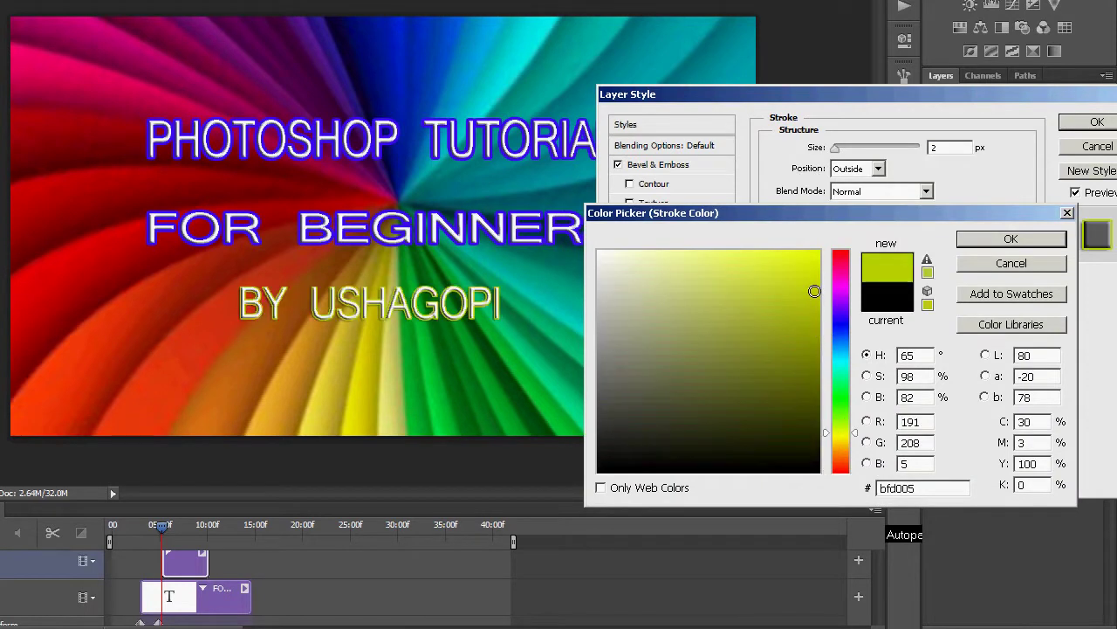
left_click(815, 255)
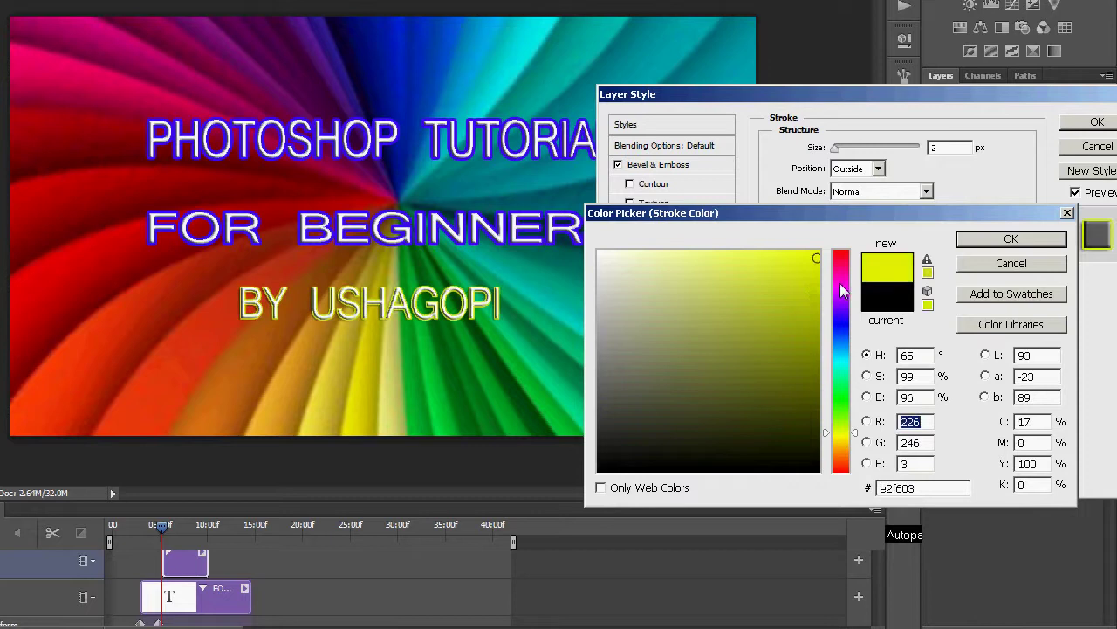
left_click(840, 282)
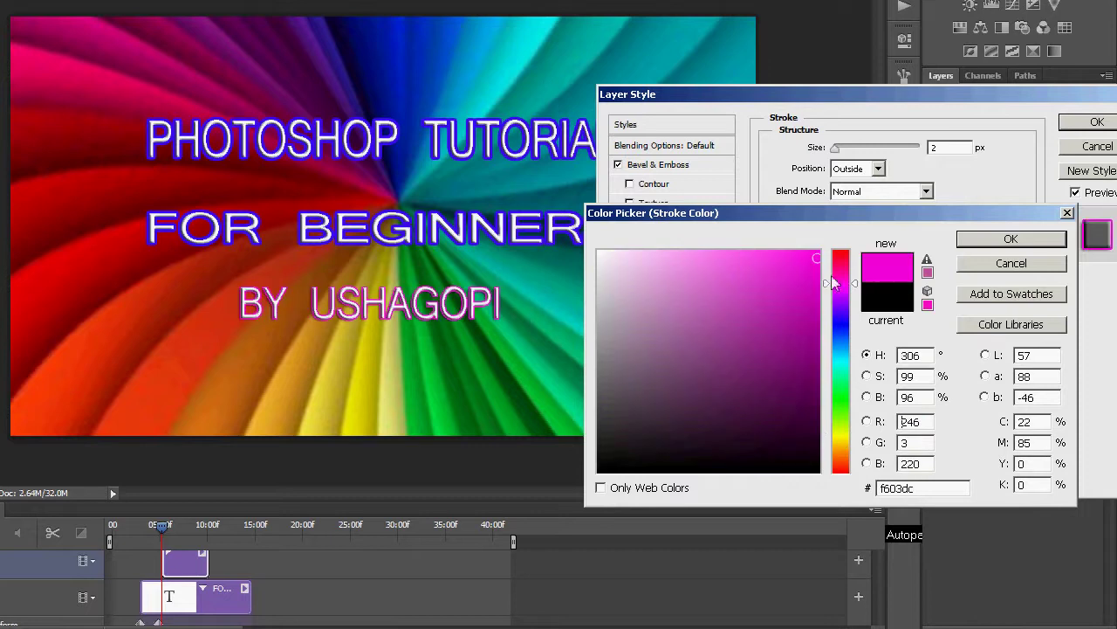
left_click(988, 242)
left_click(969, 151)
type("5")
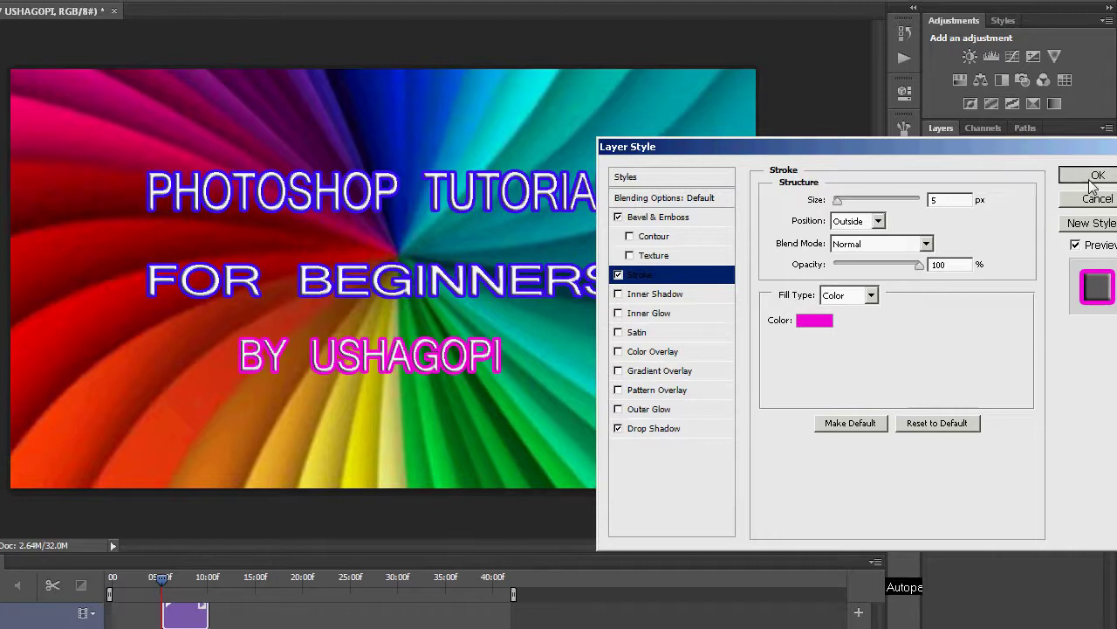
left_click(1093, 177)
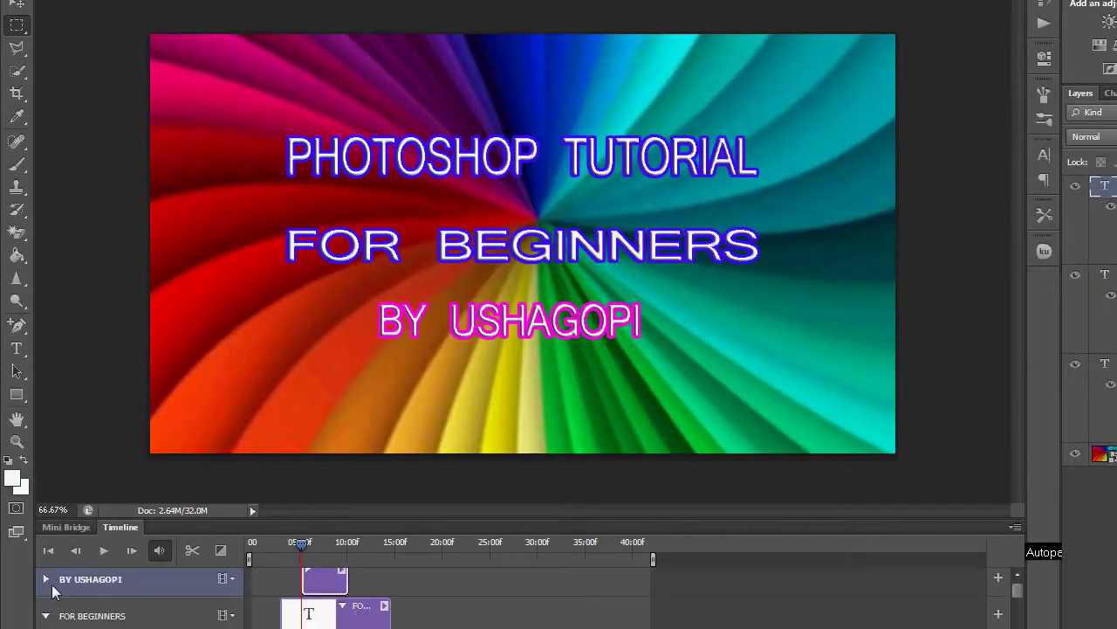
Turn on Transform keyframing for the byline and move it to the canvas top edge.
left_click(46, 510)
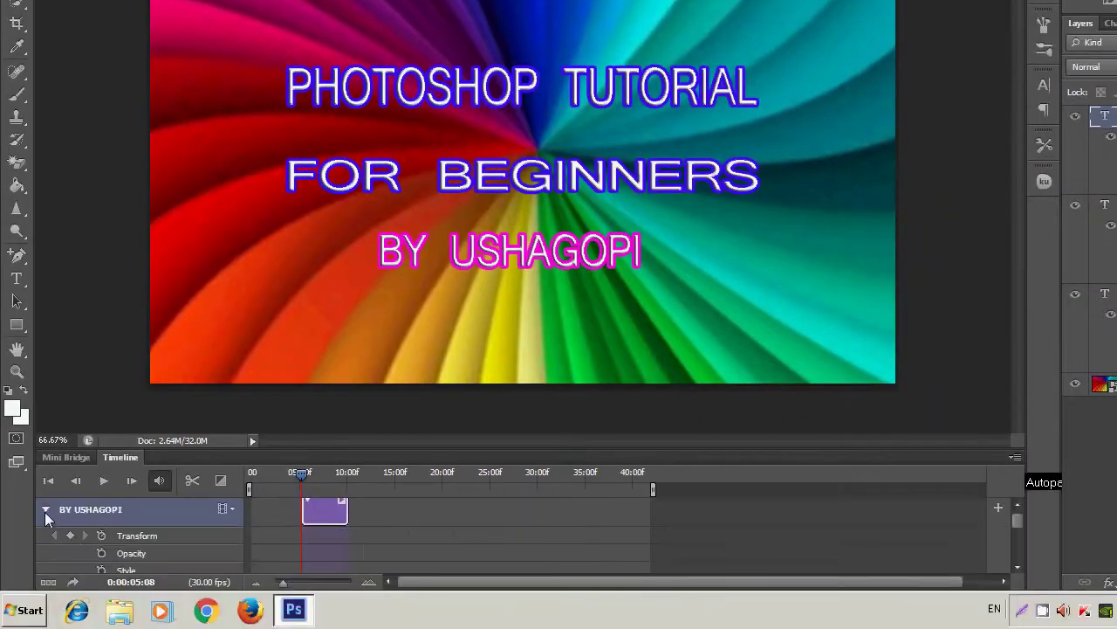
left_click(102, 536)
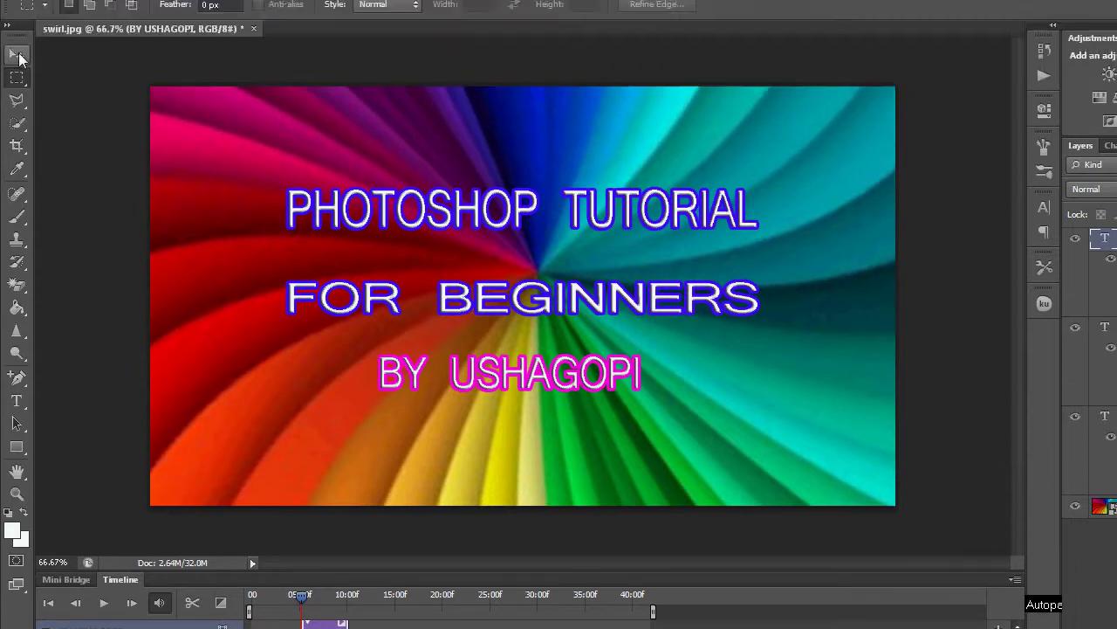
left_click(19, 92)
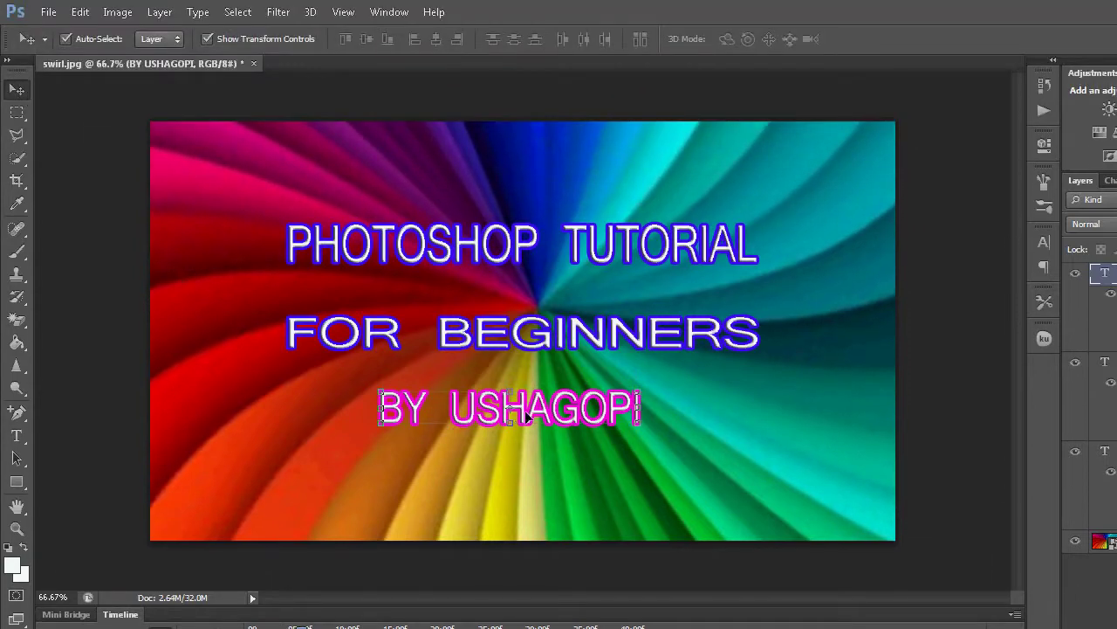
left_click_drag(527, 414, 546, 137)
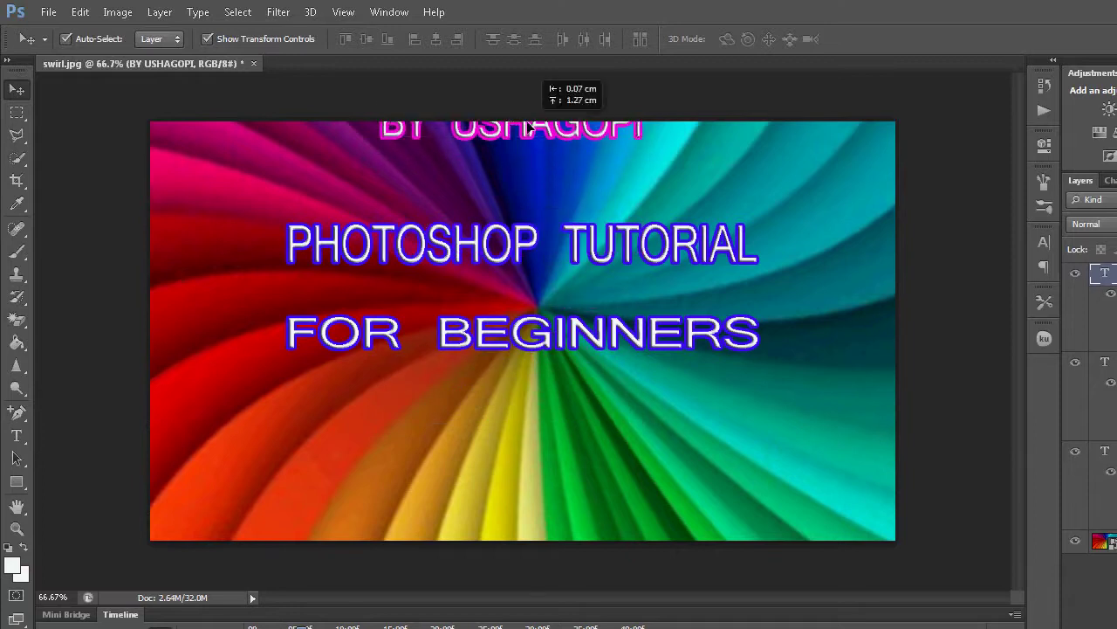
left_click_drag(551, 129, 549, 119)
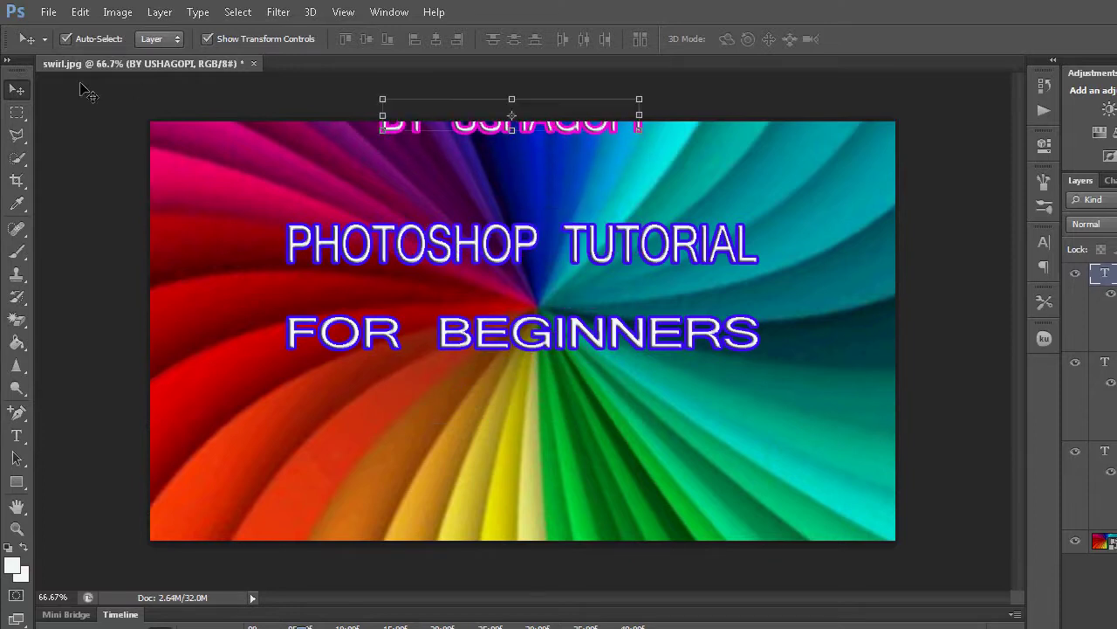
left_click(19, 113)
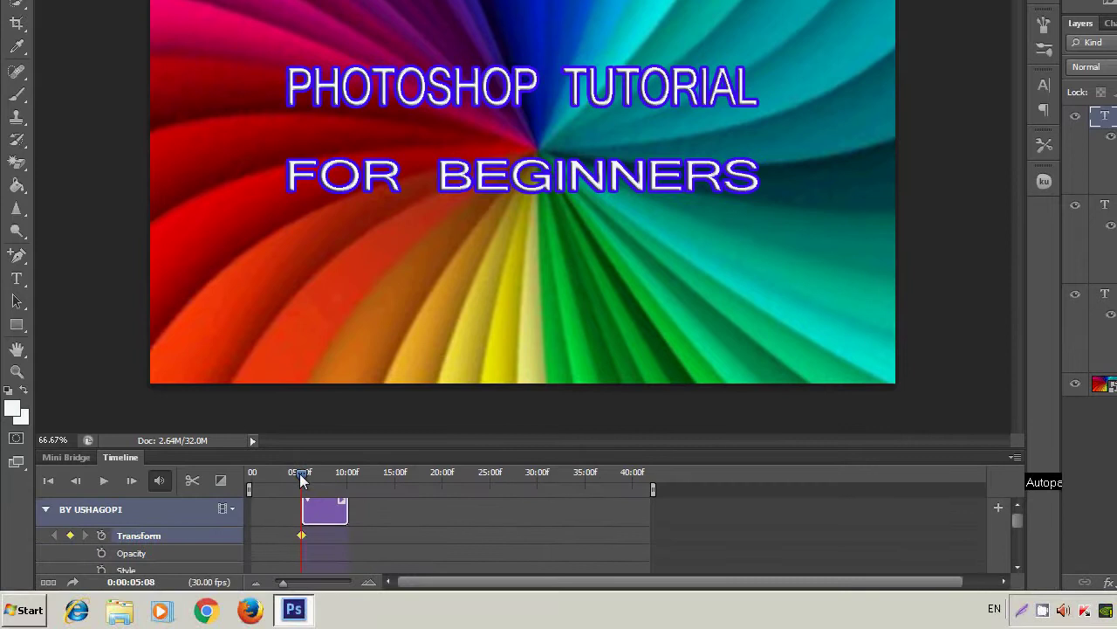
At 0:00:07:13, move the byline back down below FOR BEGINNERS and apply.
left_click_drag(301, 473, 323, 473)
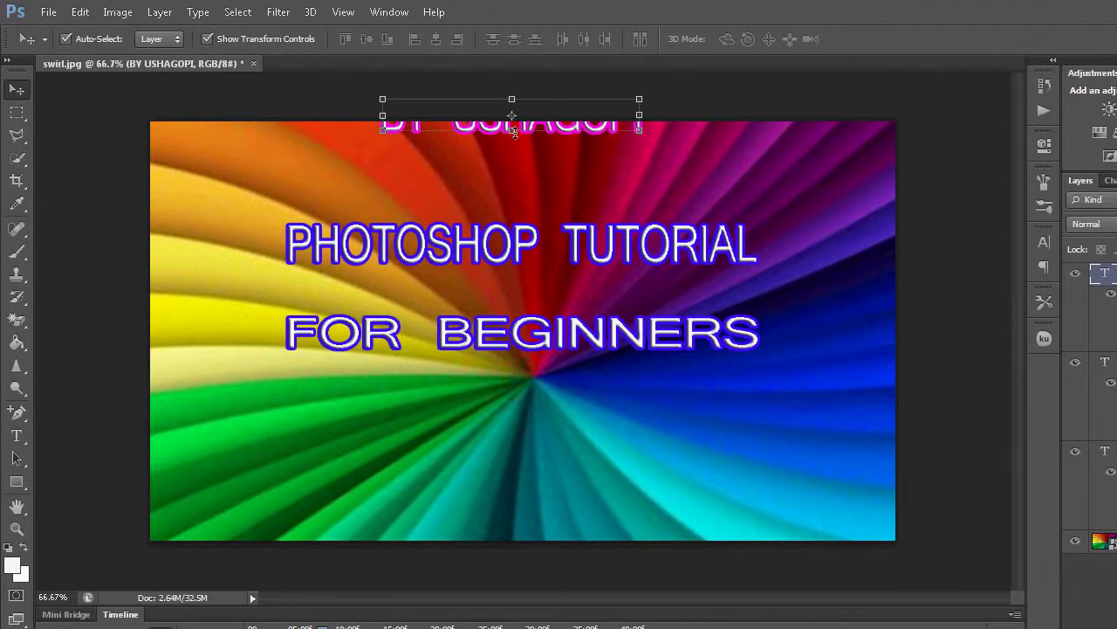
left_click_drag(515, 131, 531, 237)
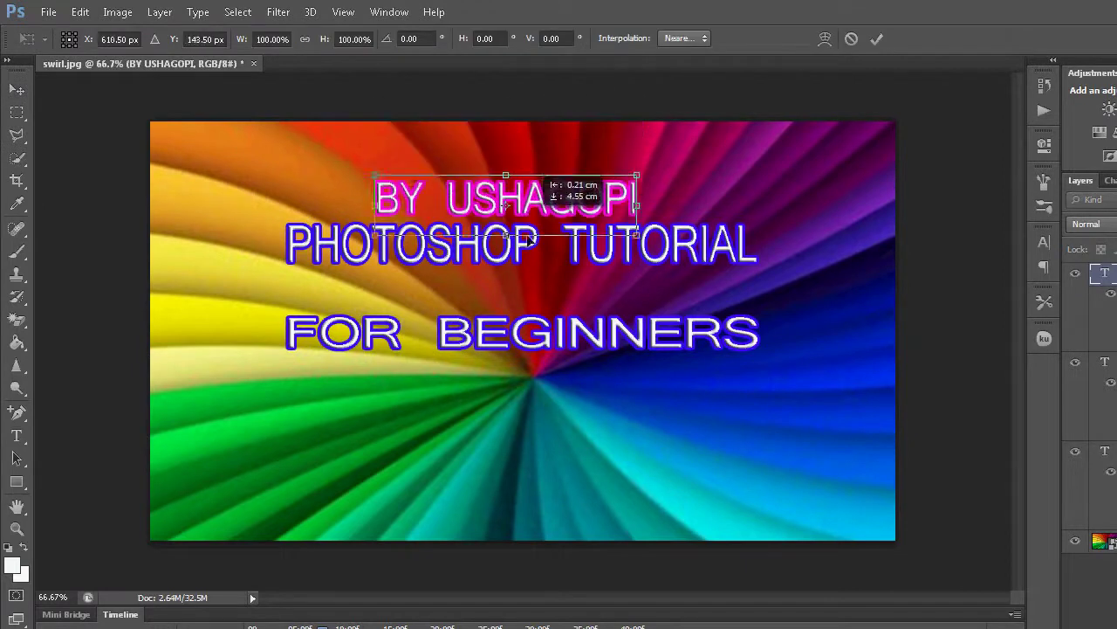
left_click_drag(531, 238, 536, 416)
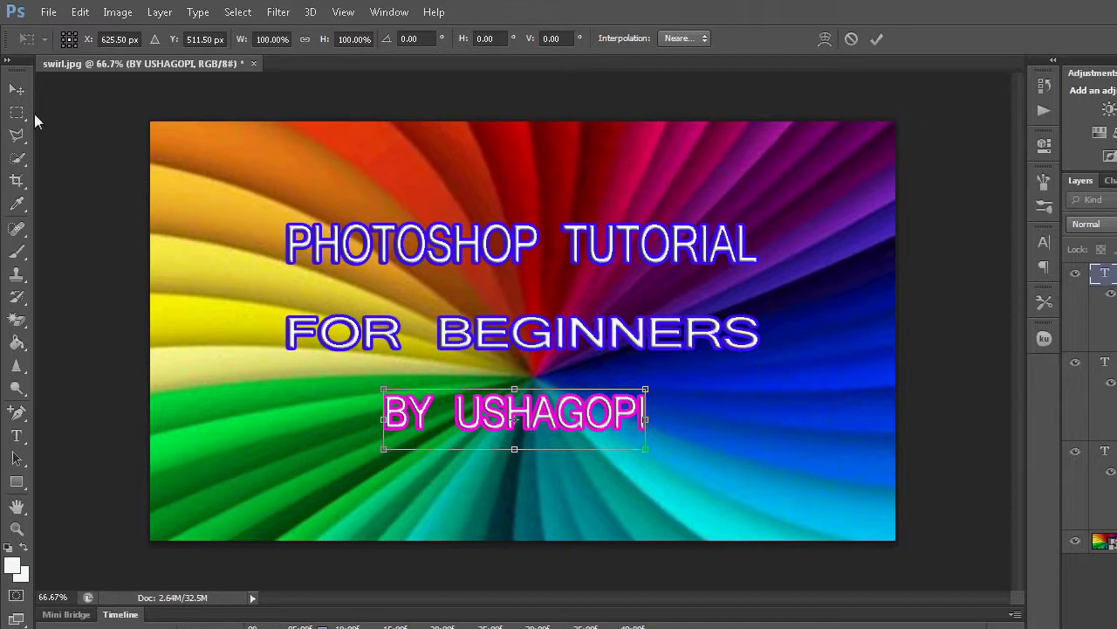
left_click(17, 113)
left_click(550, 296)
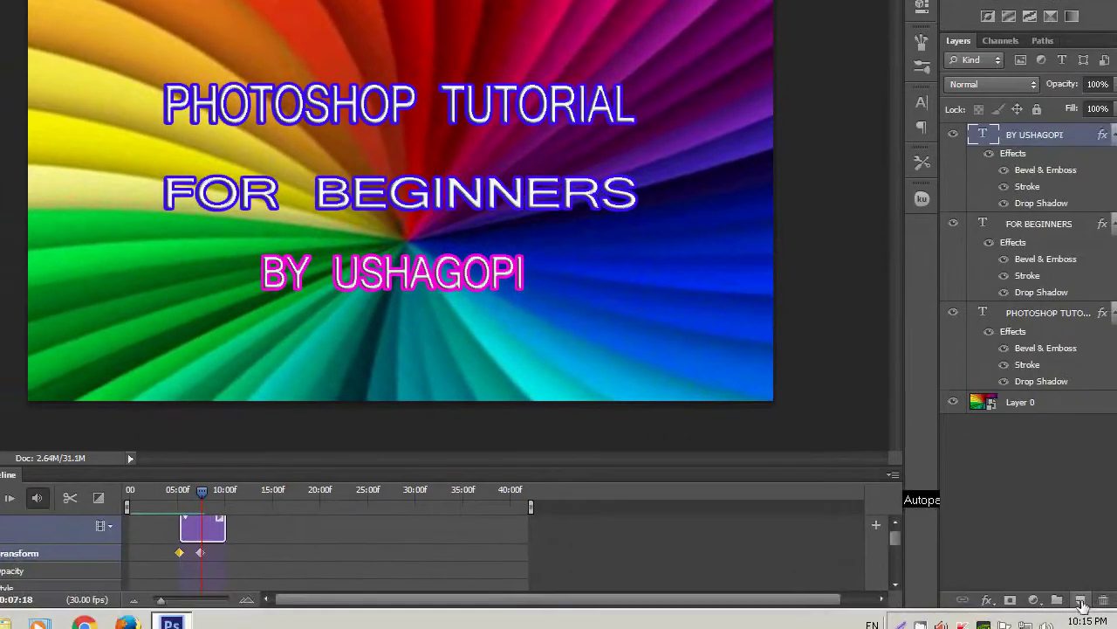
Stamp a yellow butterfly with a 176 px brush on a new layer at the swirl's lower right.
left_click(1063, 582)
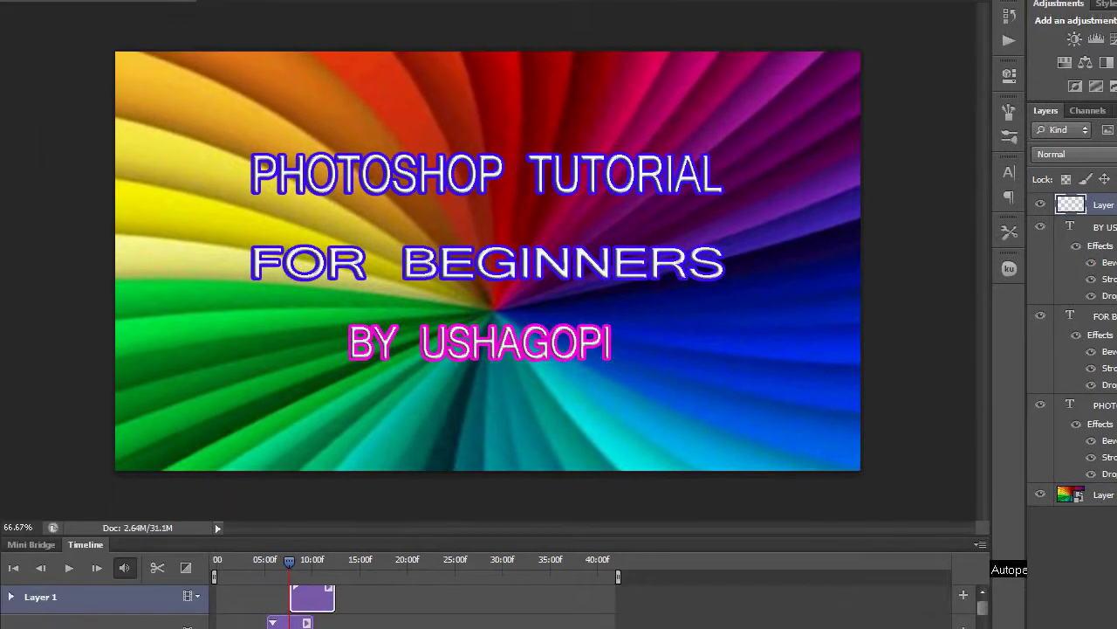
left_click(88, 7)
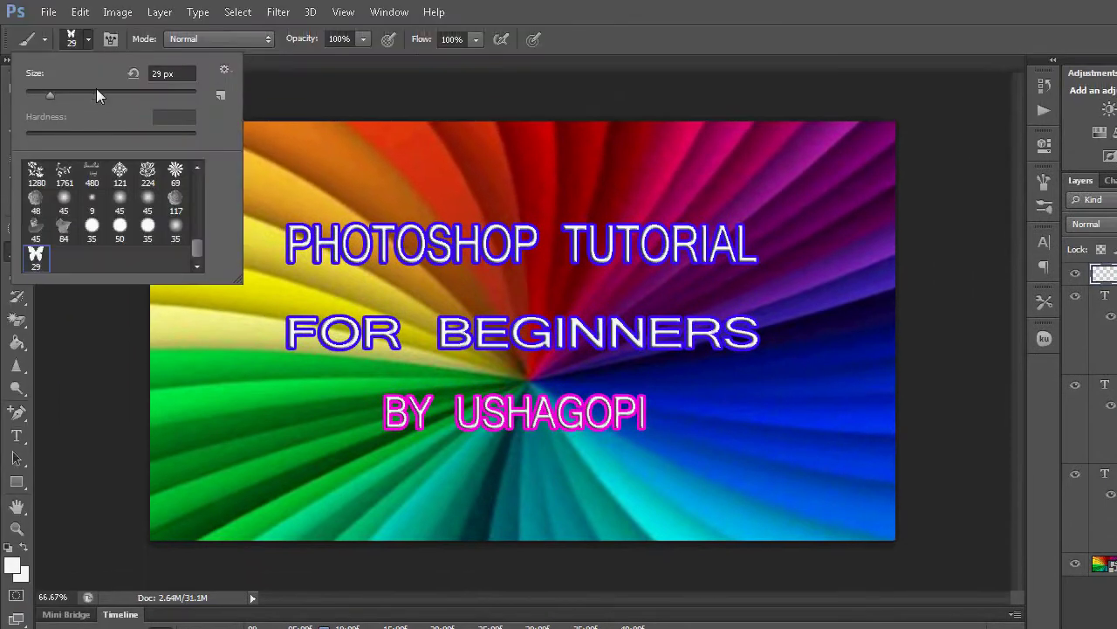
left_click(96, 91)
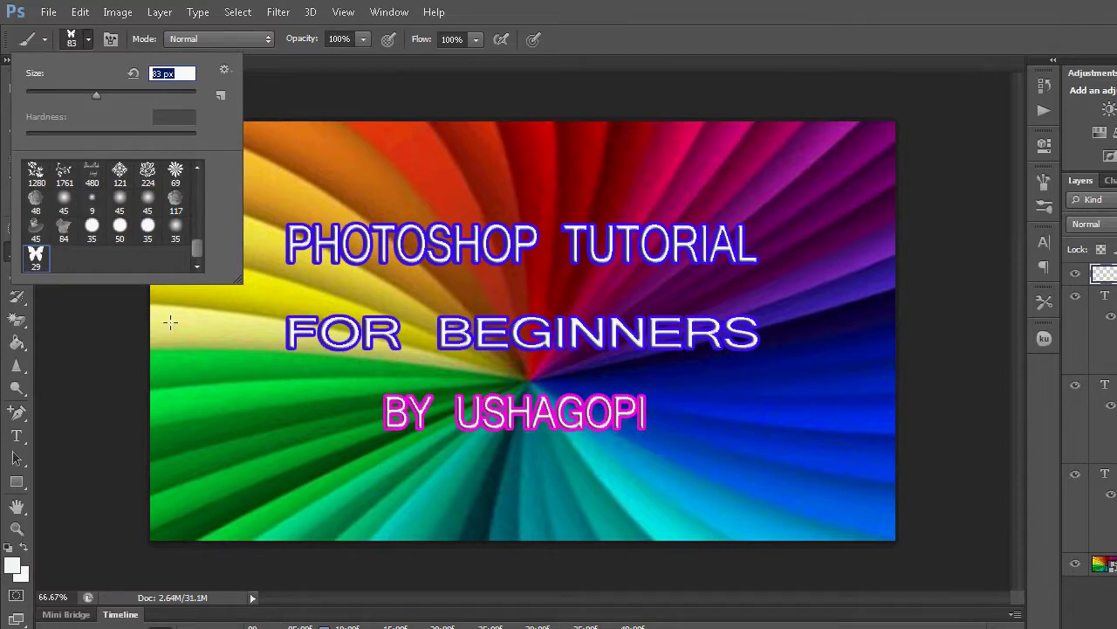
type("176")
key("Return")
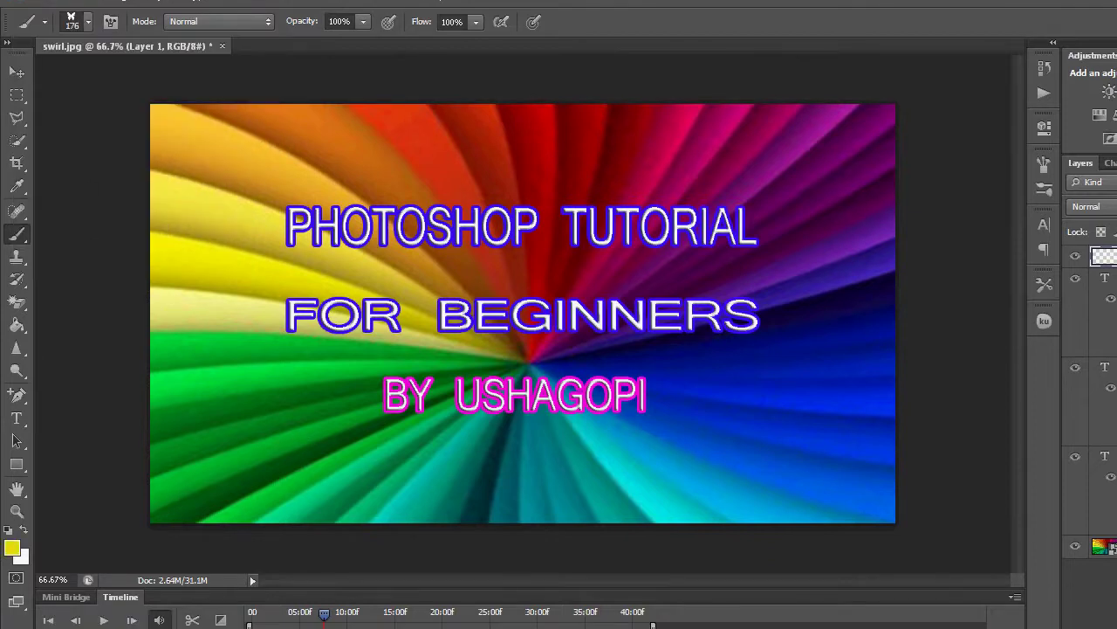
left_click(767, 368)
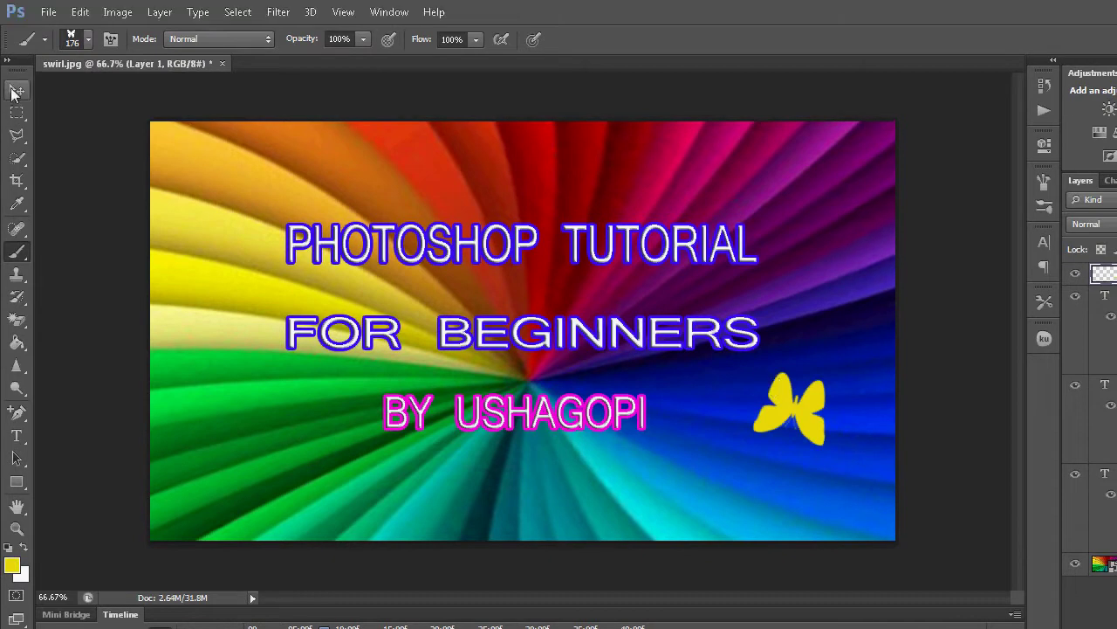
Rotate the butterfly about 29° and apply the transform.
left_click(13, 93)
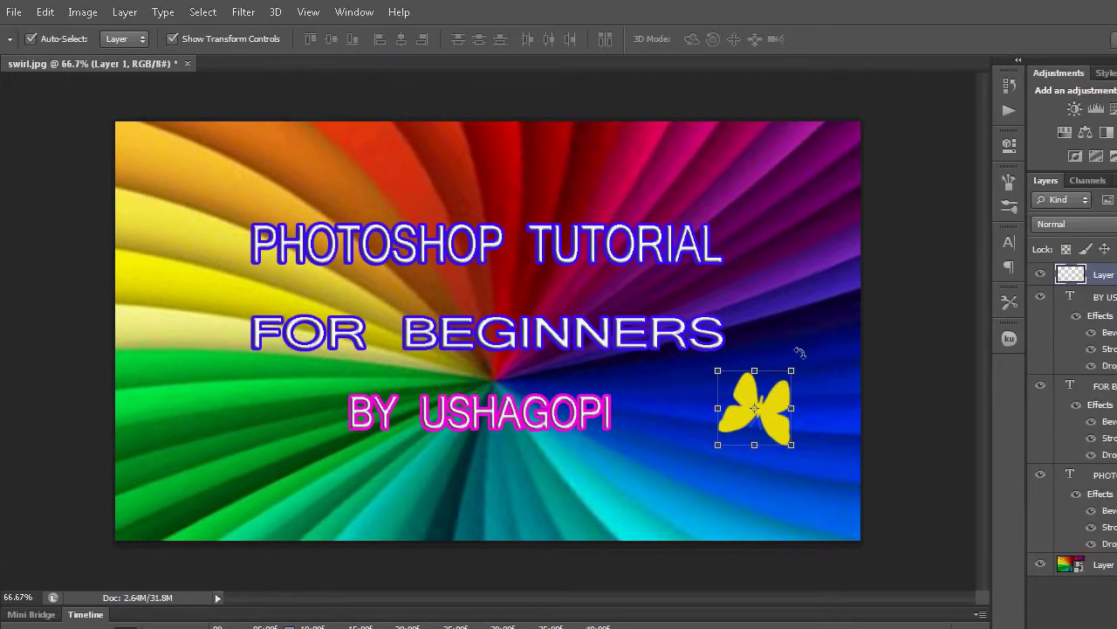
left_click_drag(799, 352, 825, 380)
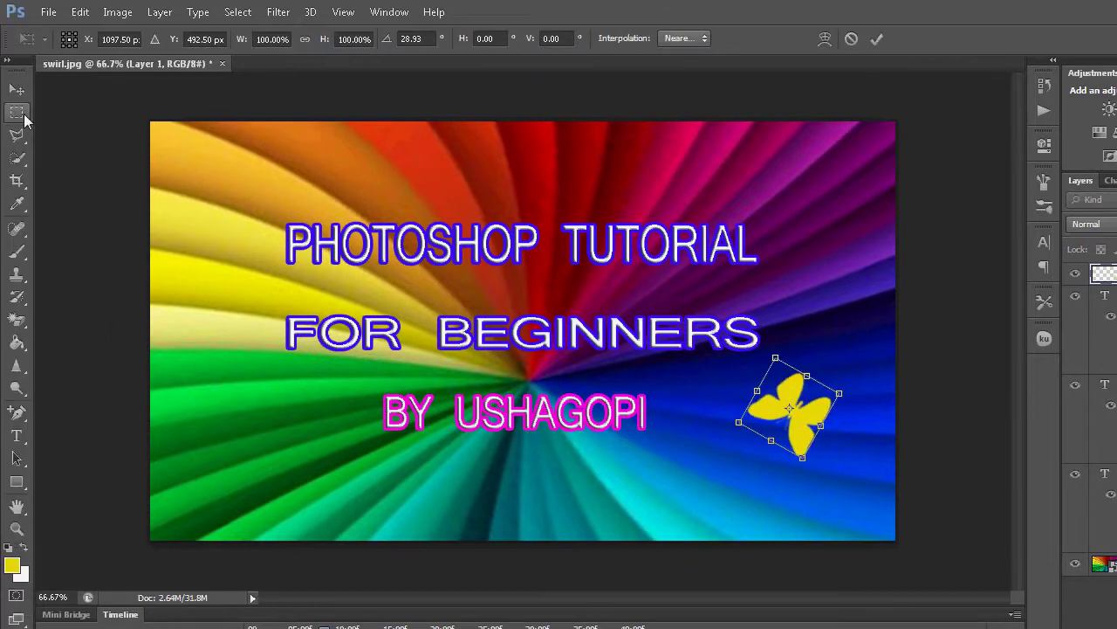
left_click(24, 115)
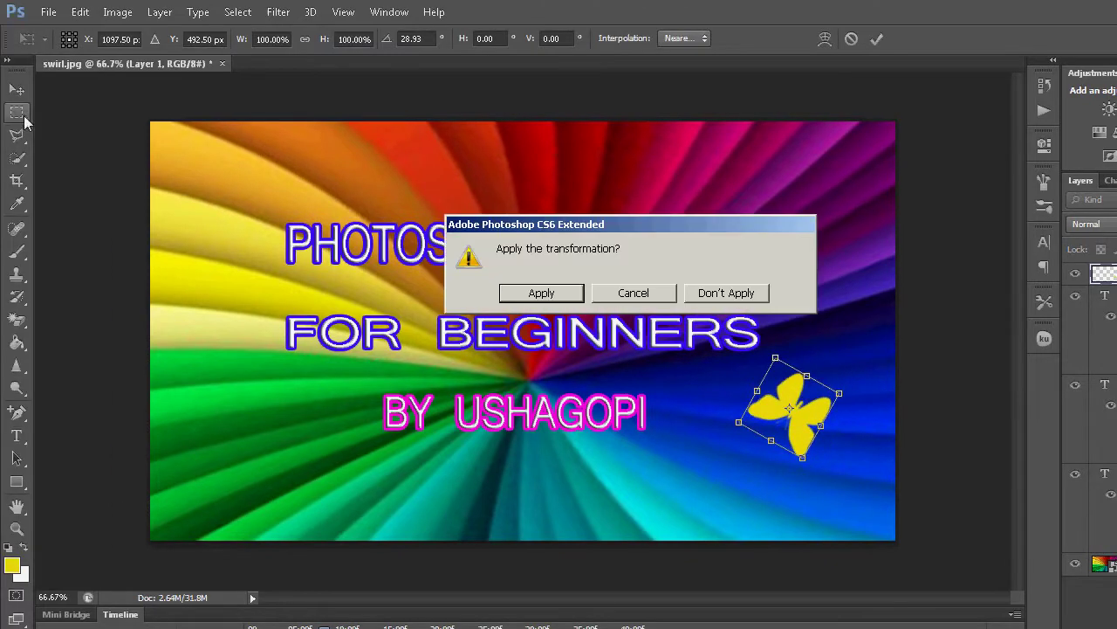
left_click(542, 294)
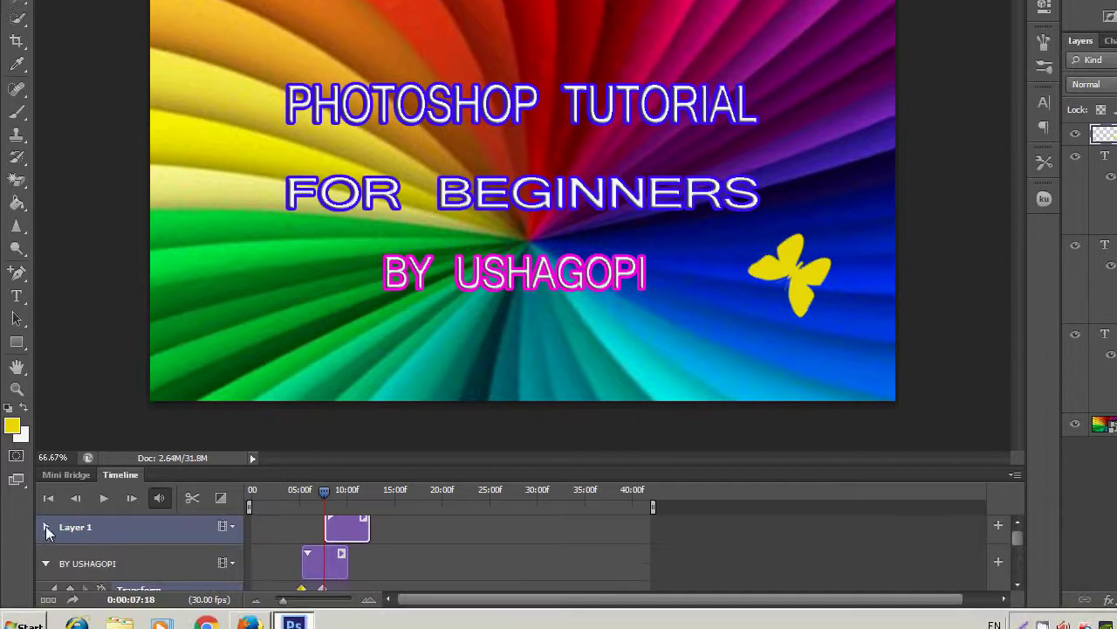
Convert the butterfly's Layer 1 into a smart object.
left_click(46, 527)
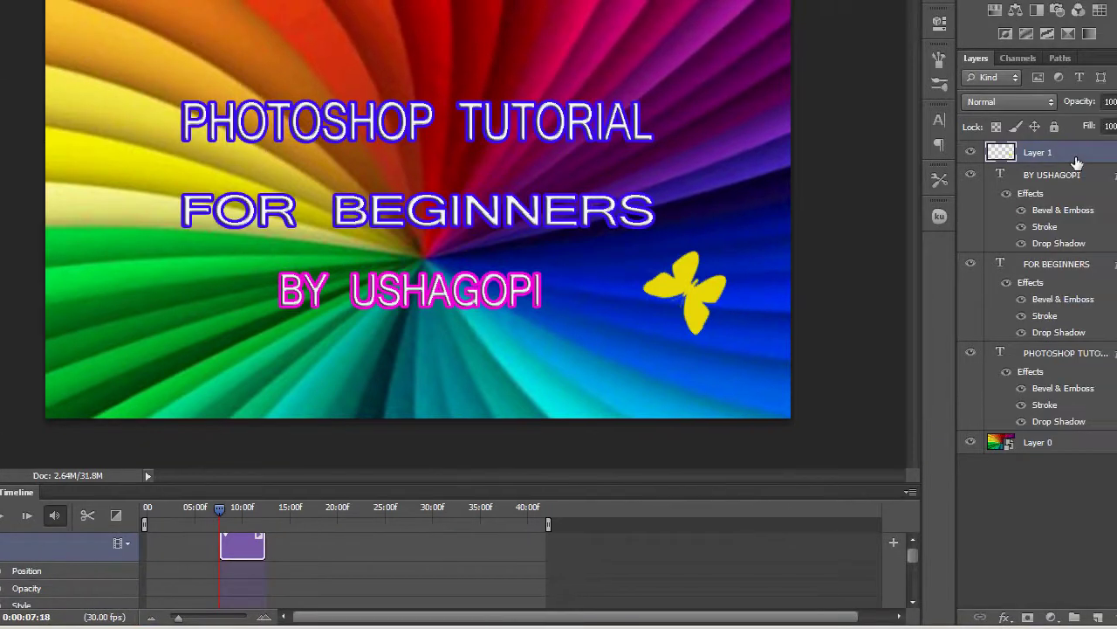
right_click(1034, 170)
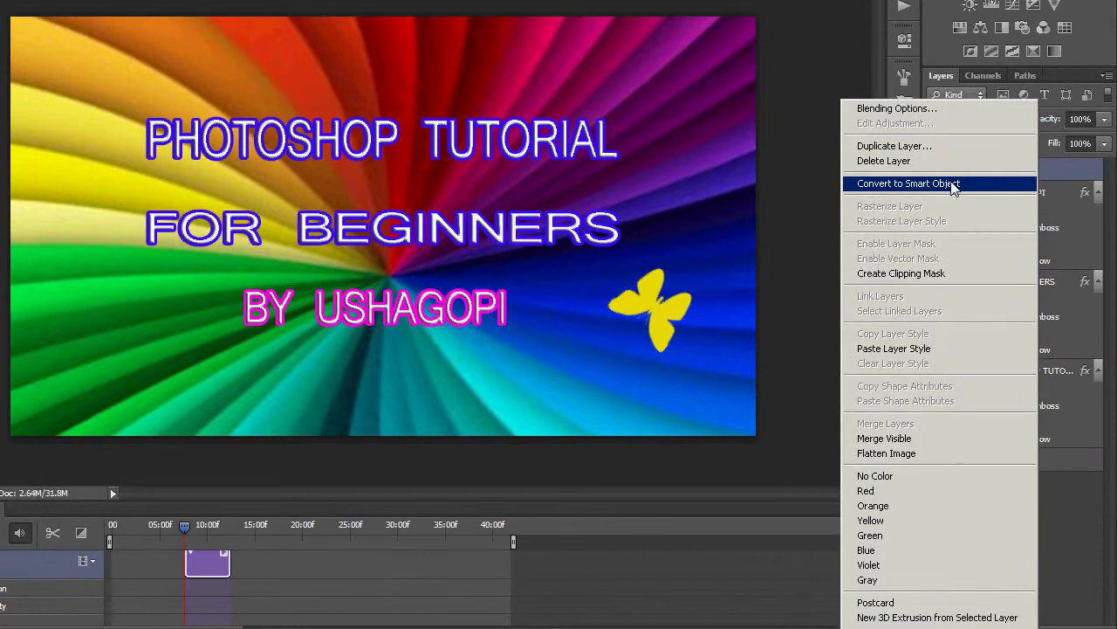
left_click(955, 183)
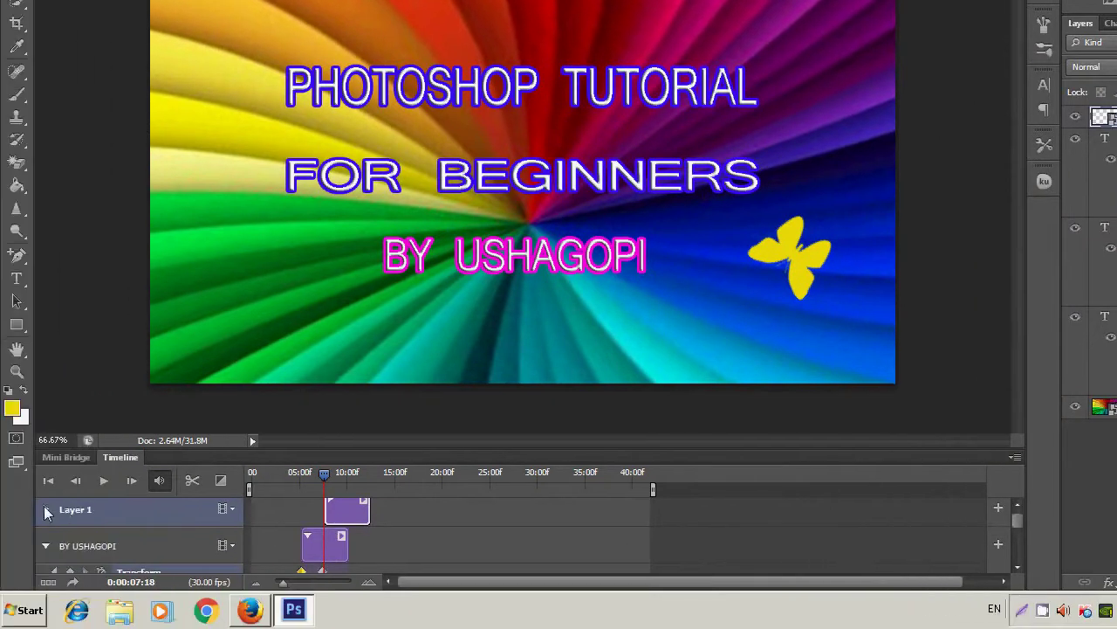
Set a Transform keyframe at 0:00:07:18 and push the butterfly mostly off the right edge.
left_click(46, 510)
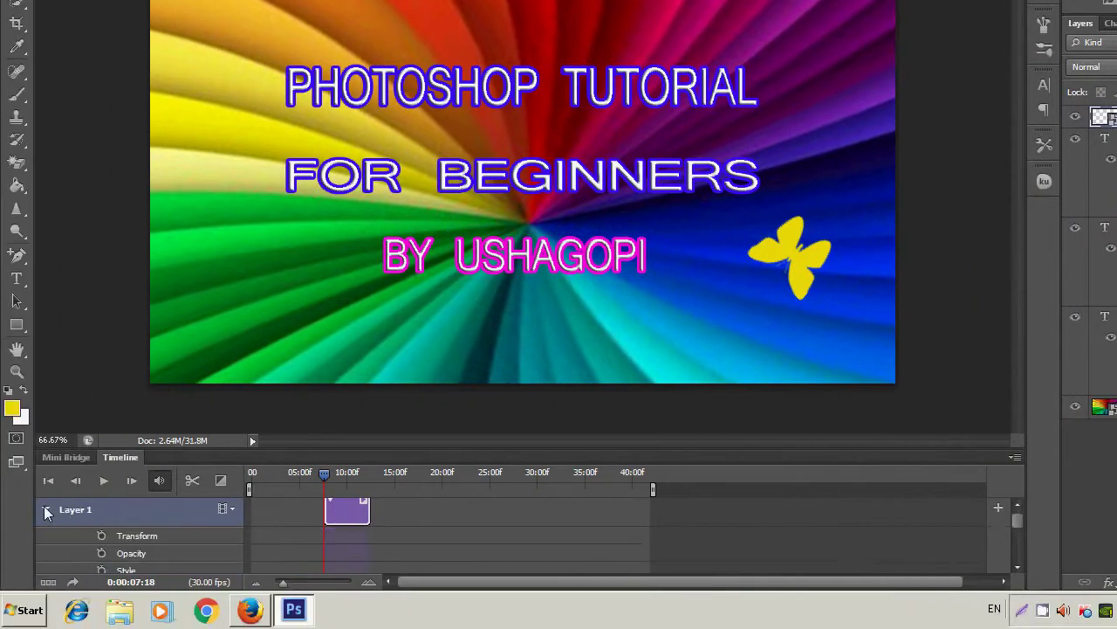
left_click(102, 536)
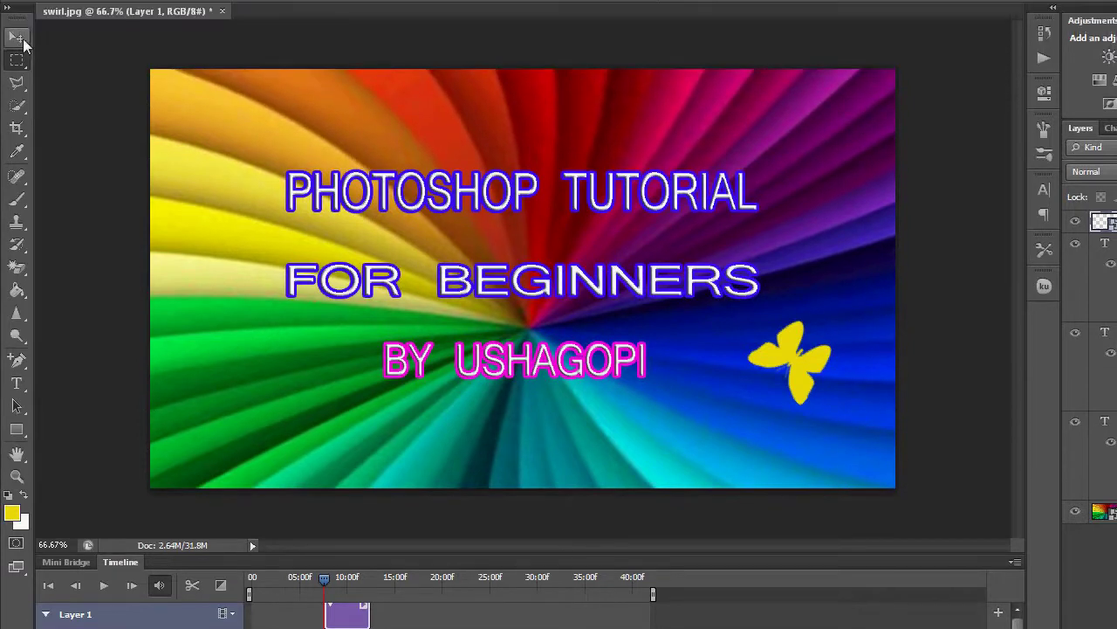
left_click(18, 91)
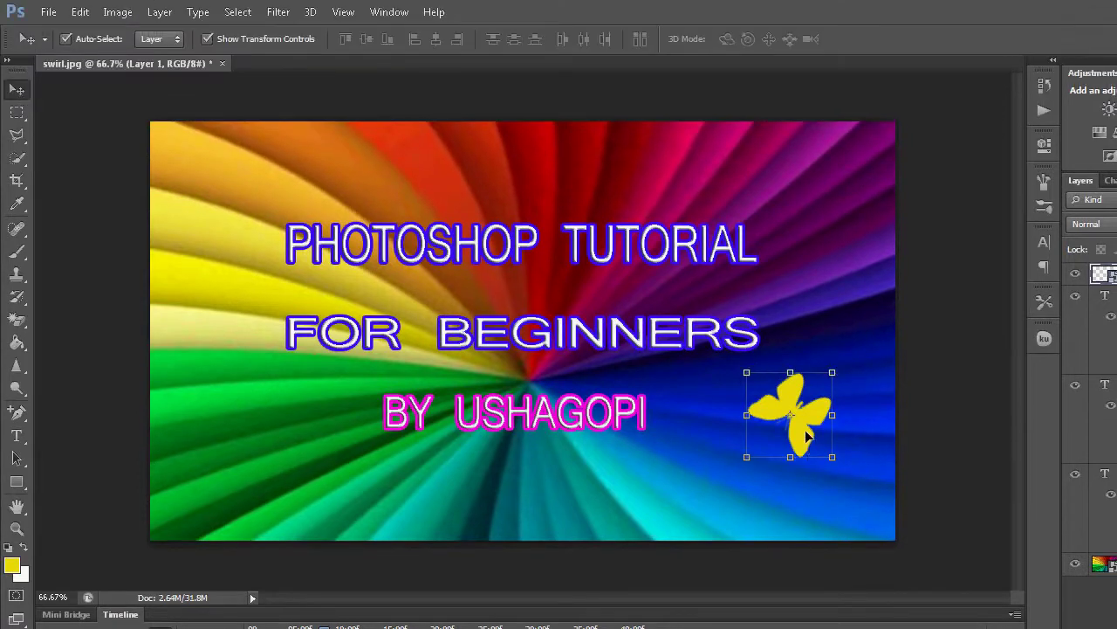
left_click_drag(805, 436, 914, 383)
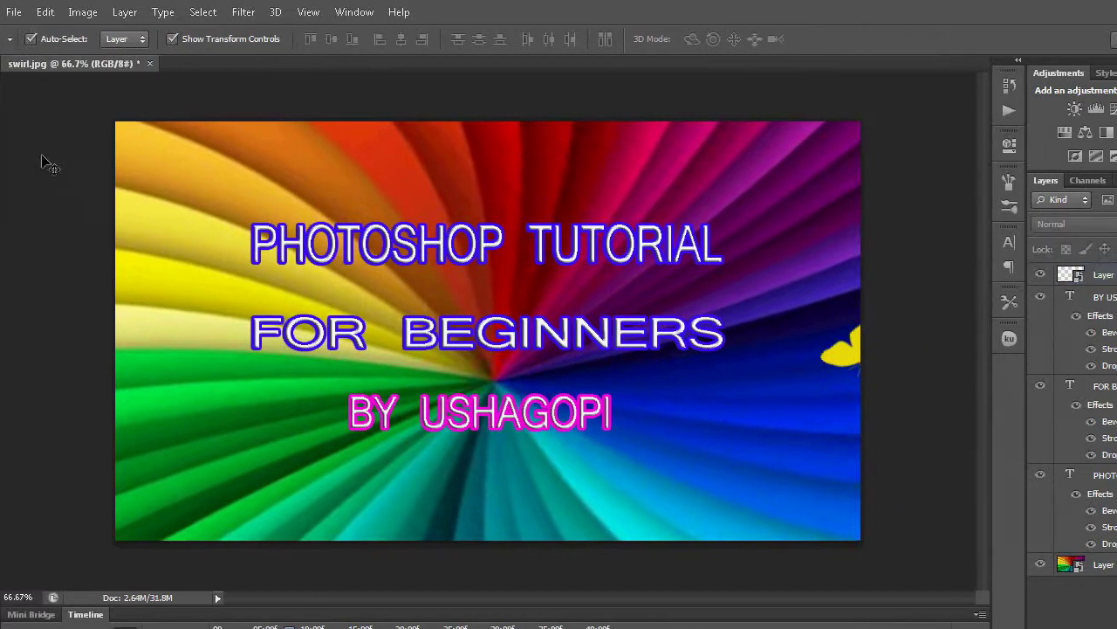
left_click(28, 112)
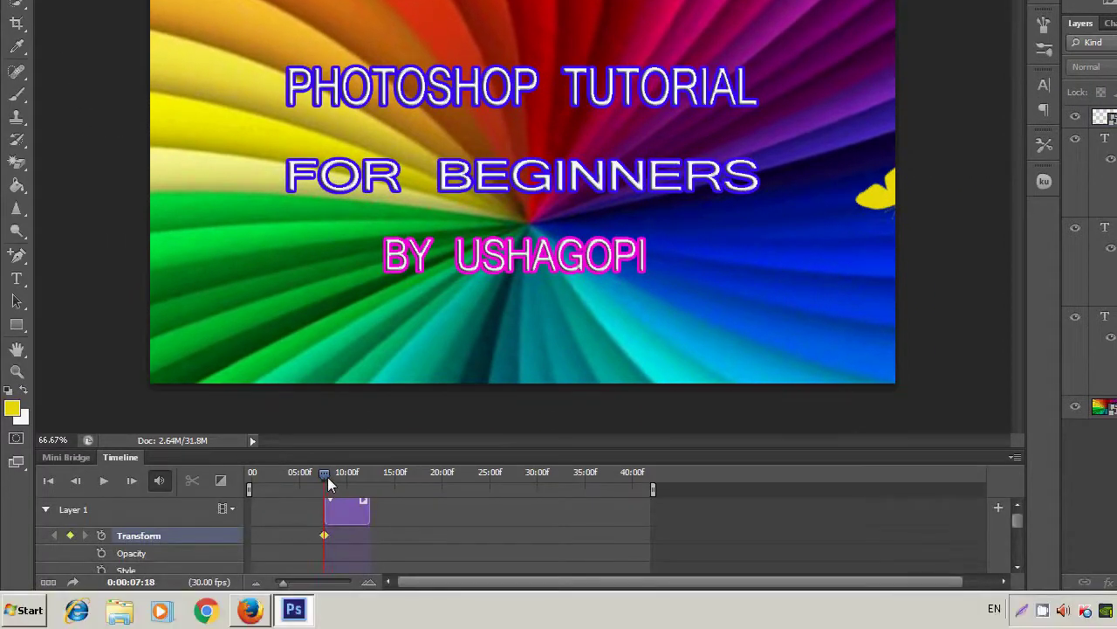
At a later frame, move the butterfly from the right edge down toward the lower right.
left_click_drag(323, 512, 344, 479)
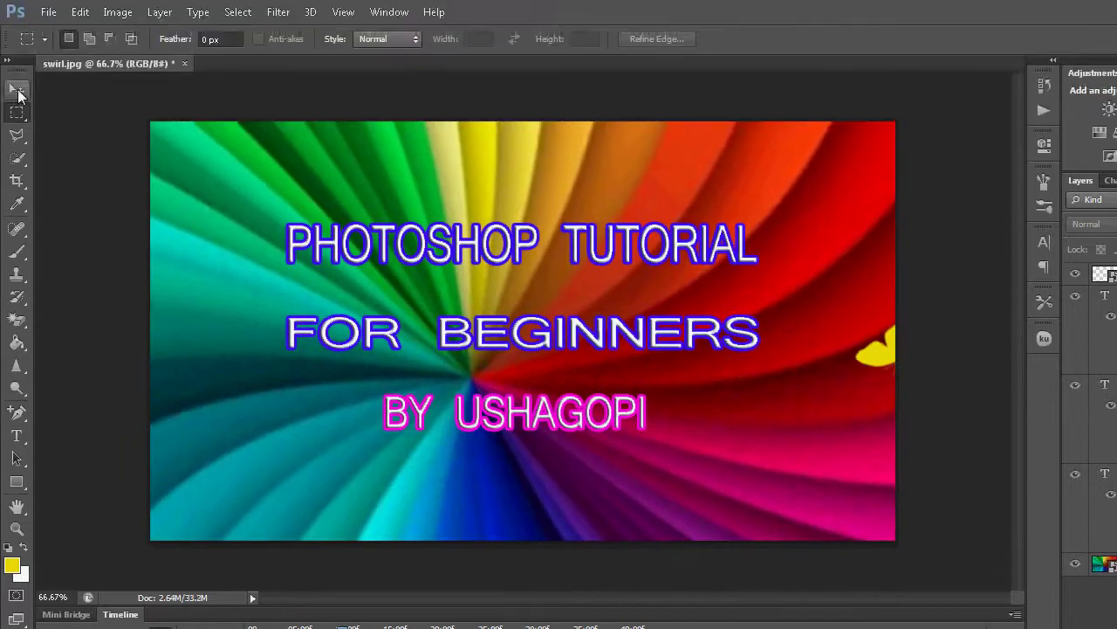
left_click(18, 92)
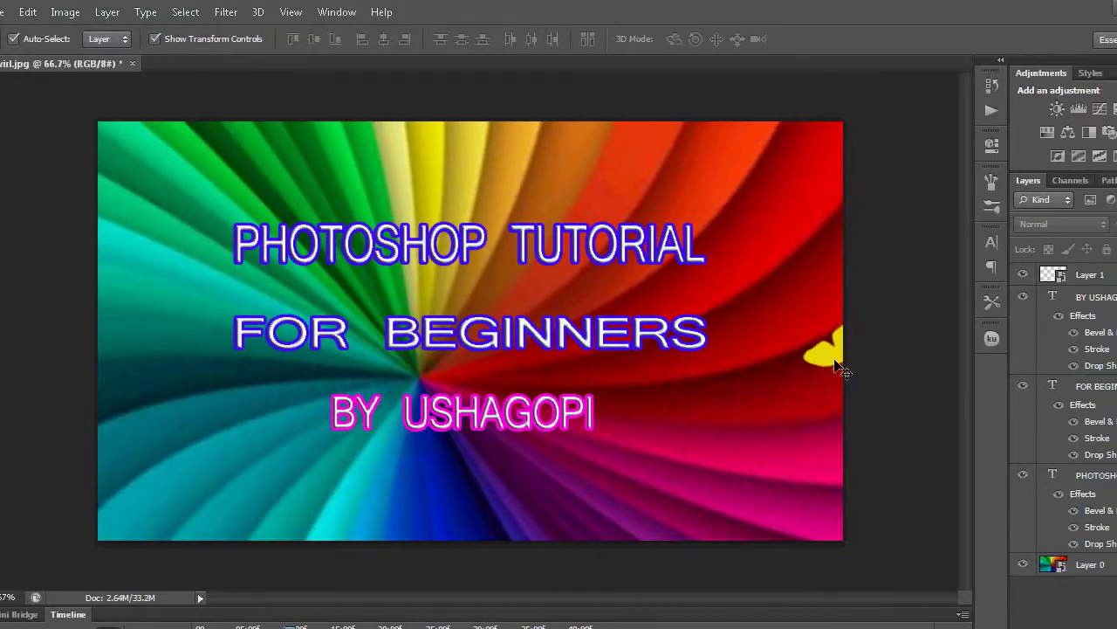
left_click_drag(833, 367, 712, 432)
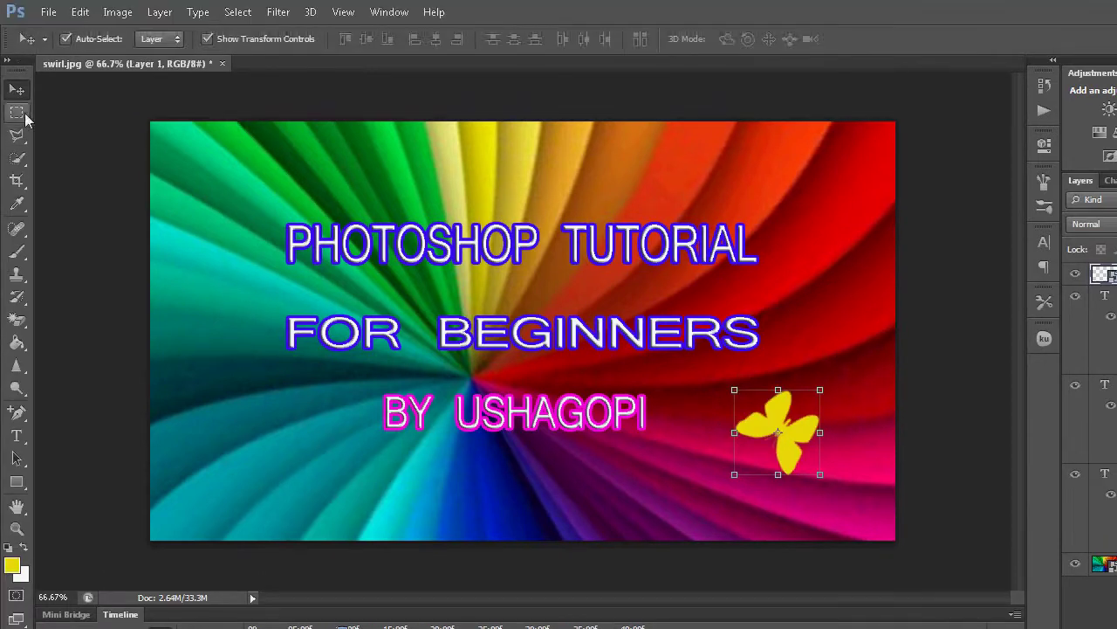
left_click(19, 113)
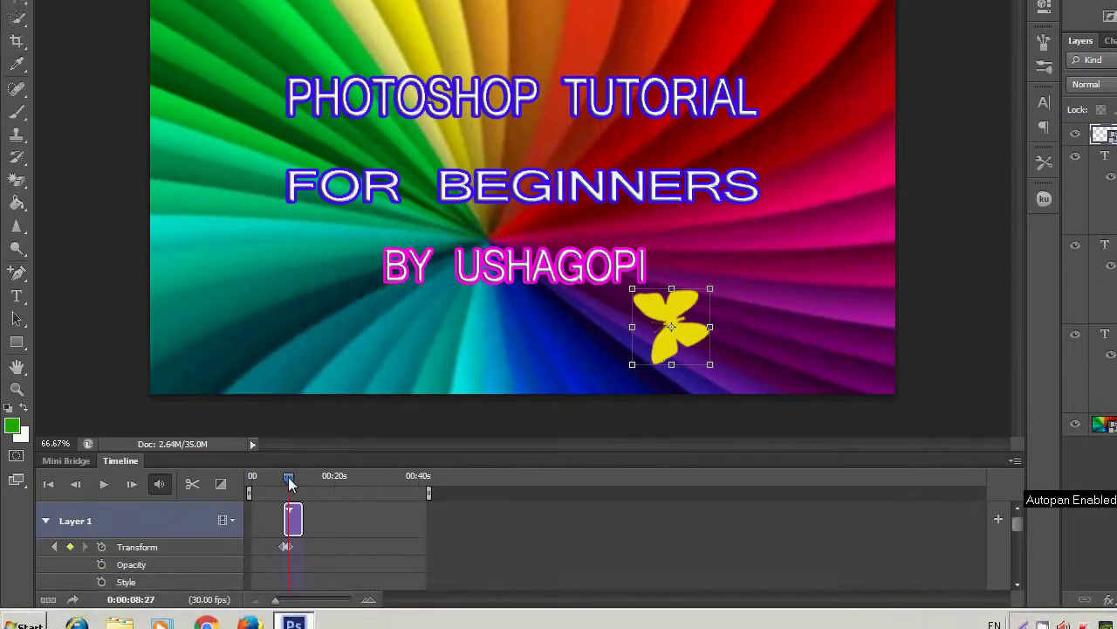
At a slightly later frame, rotate the butterfly about 64.64° and move it left beside the byline.
left_click_drag(290, 485, 293, 485)
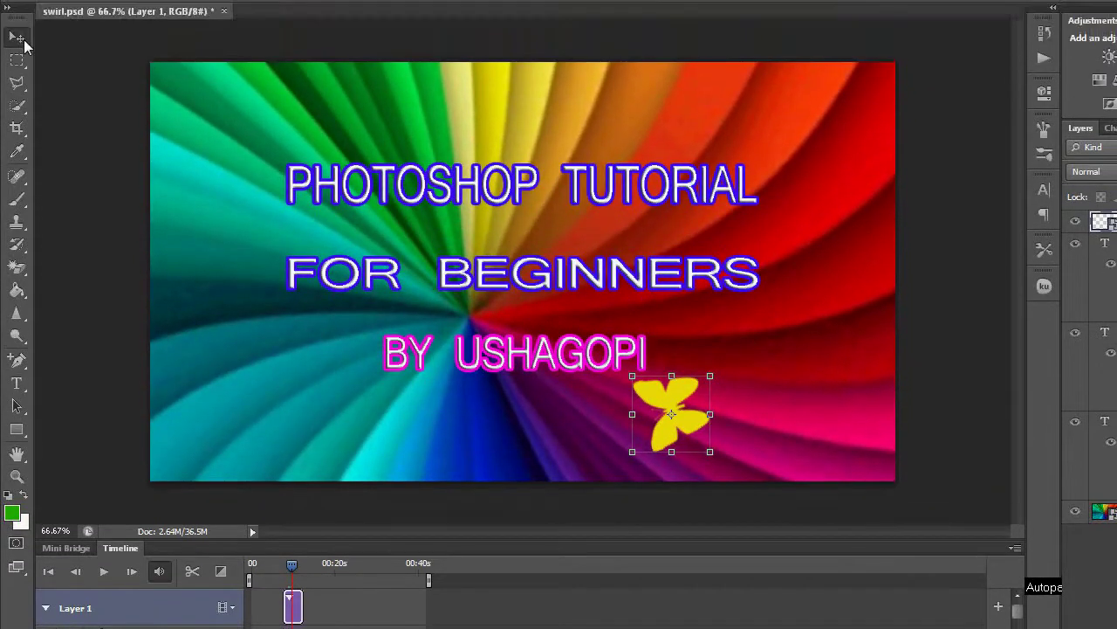
mouse_move(633, 415)
left_mouse_down()
mouse_move(640, 393)
mouse_move(343, 363)
left_mouse_up()
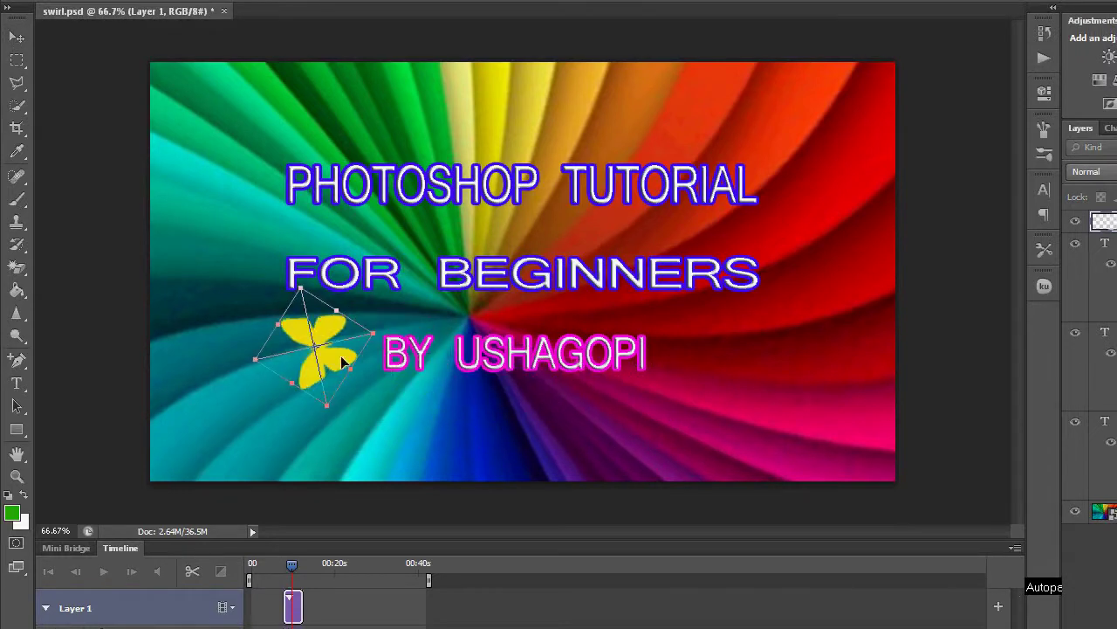
mouse_move(382, 321)
left_mouse_down()
mouse_move(345, 358)
mouse_move(266, 331)
left_mouse_up()
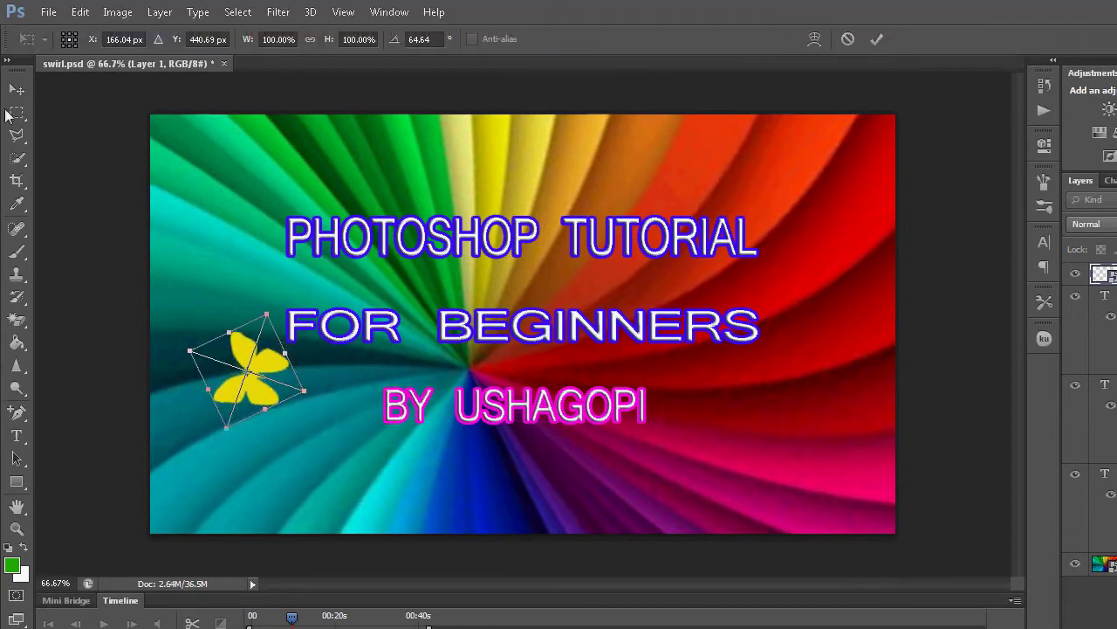
left_click(12, 114)
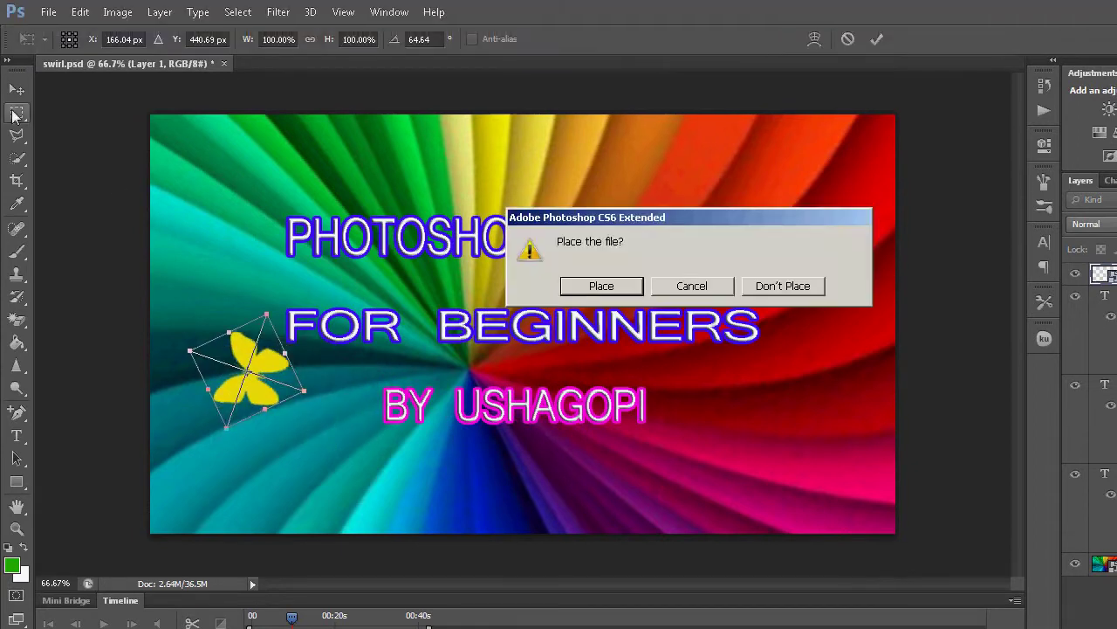
left_click(601, 286)
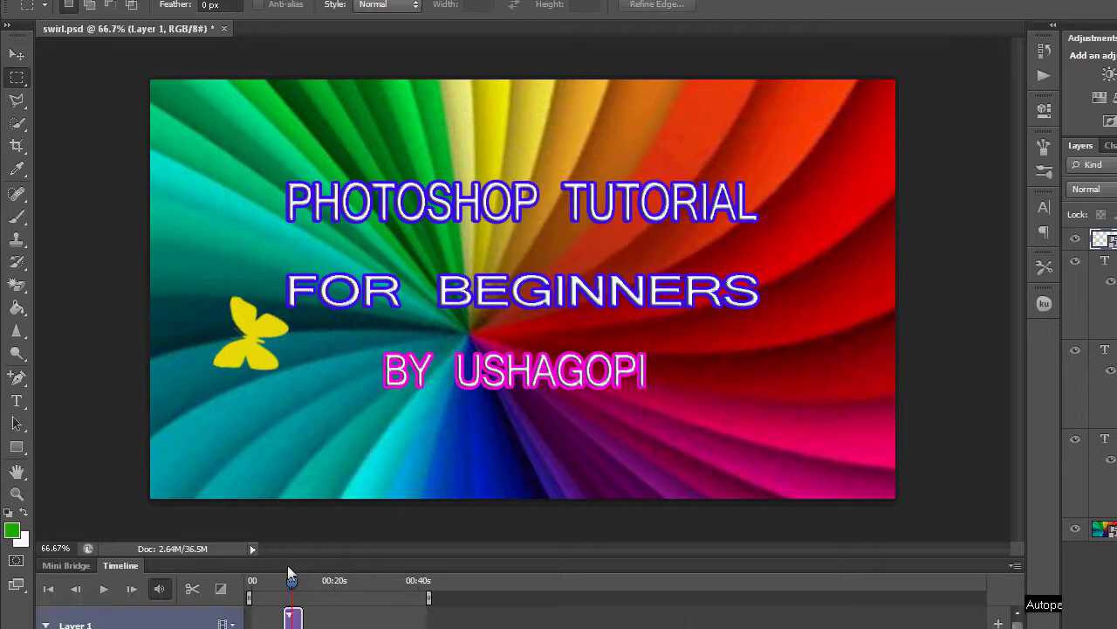
Rewind to 0:00:00:00 and play back the butterfly animation from the start.
left_click(49, 588)
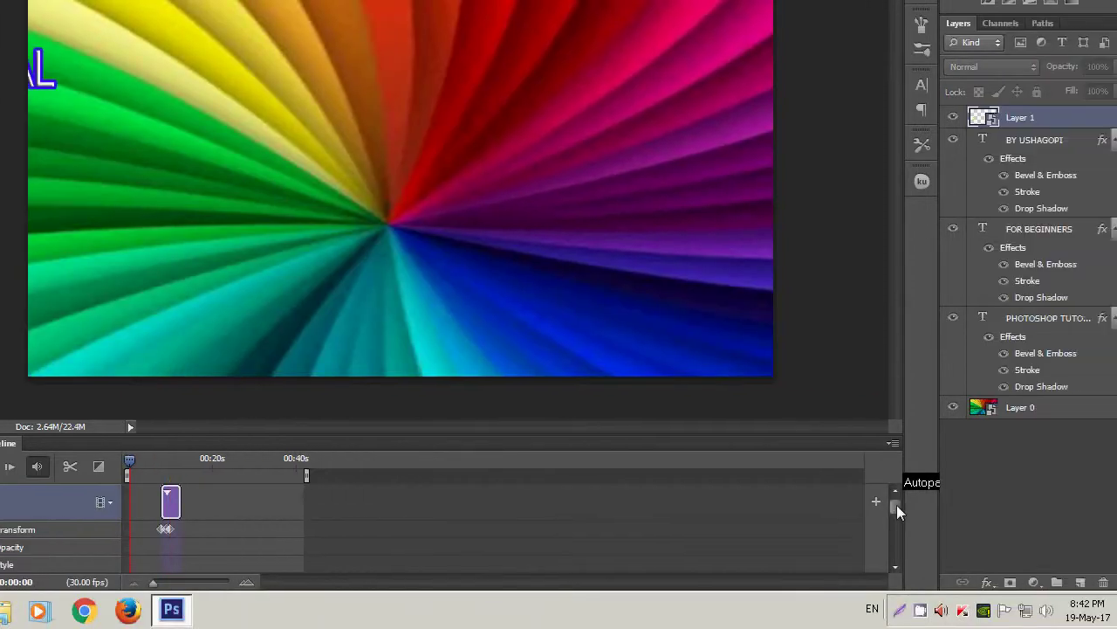
scroll(877, 537, "down", 2)
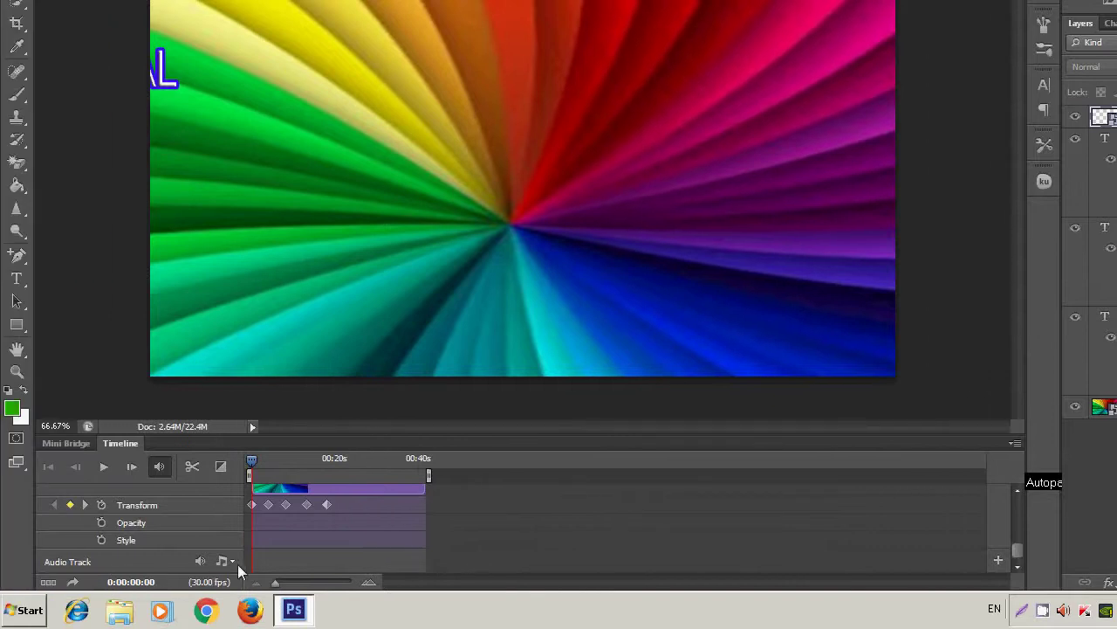
left_click(234, 563)
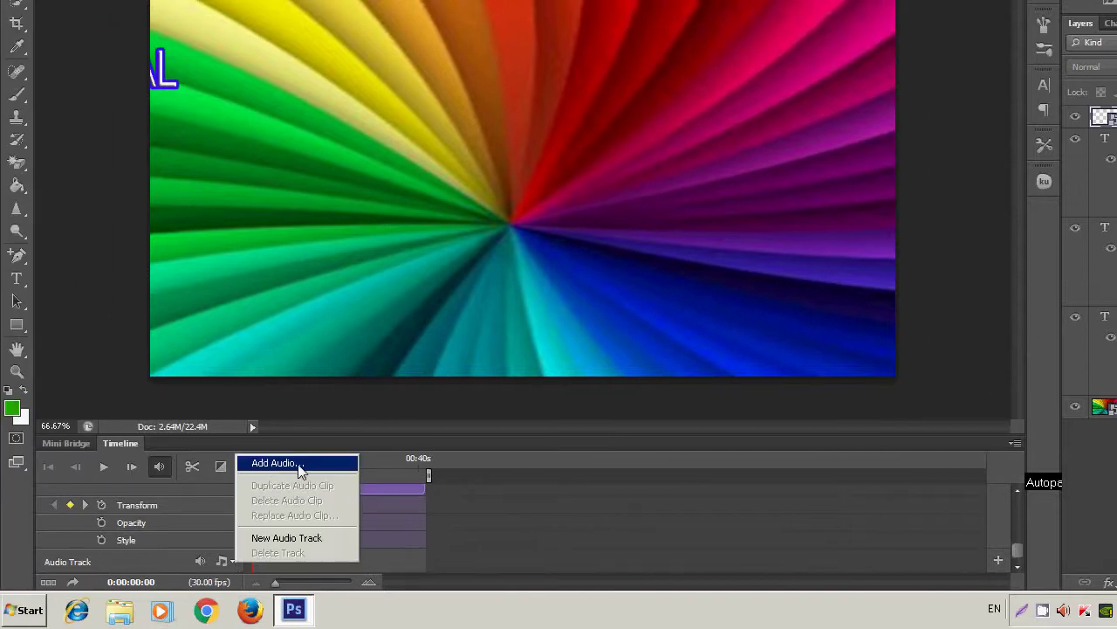
left_click(310, 398)
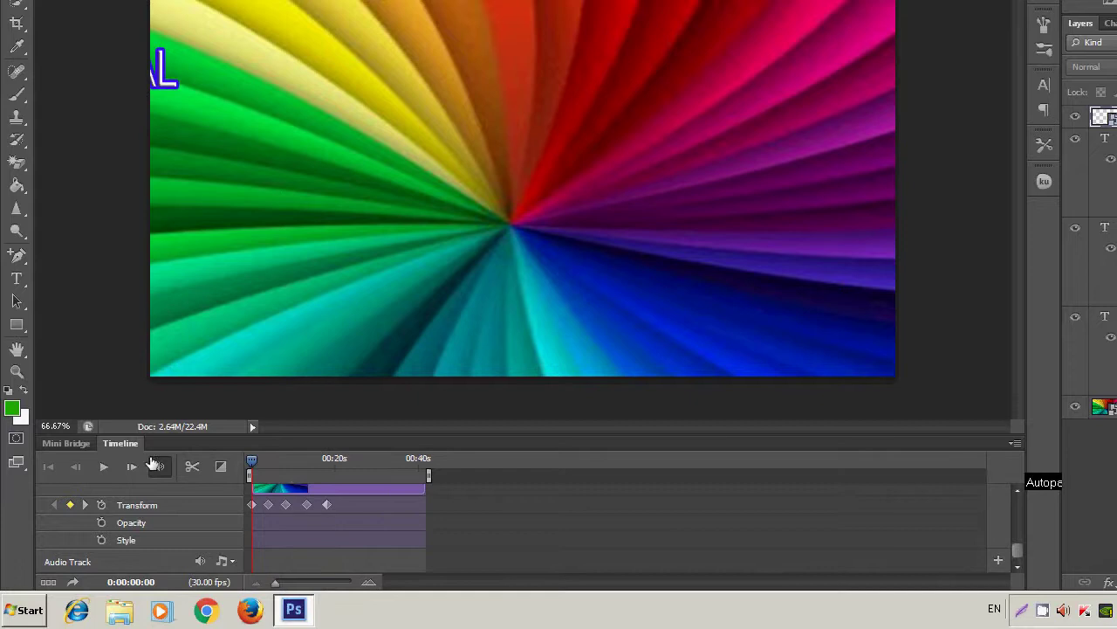
left_click(102, 469)
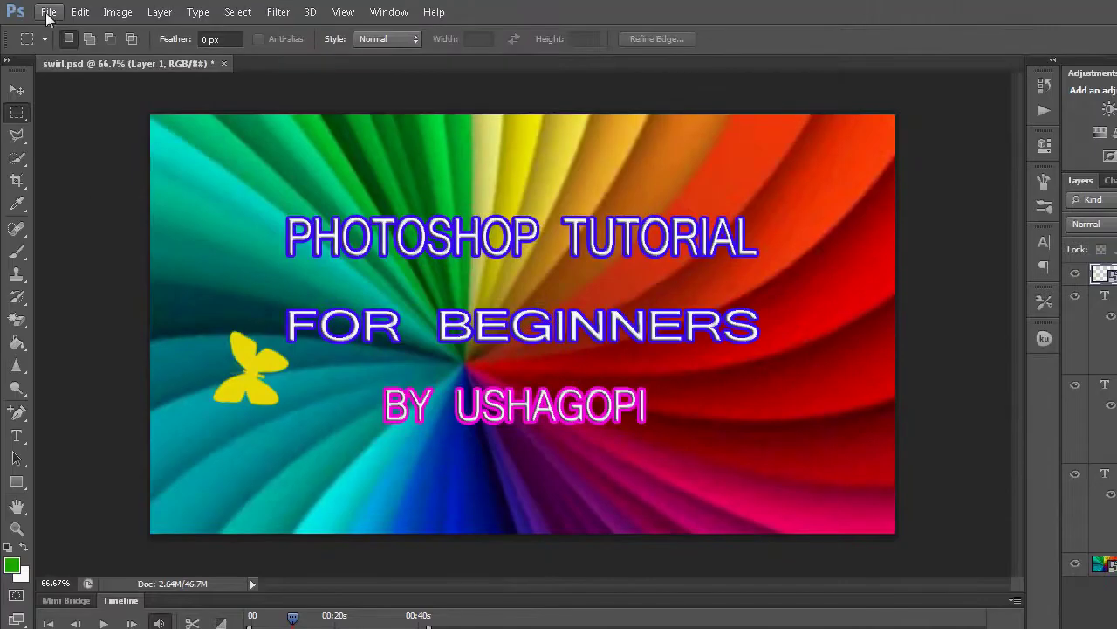
Render the animation as the video intro.mp4 and open it in VLC.
left_click(45, 11)
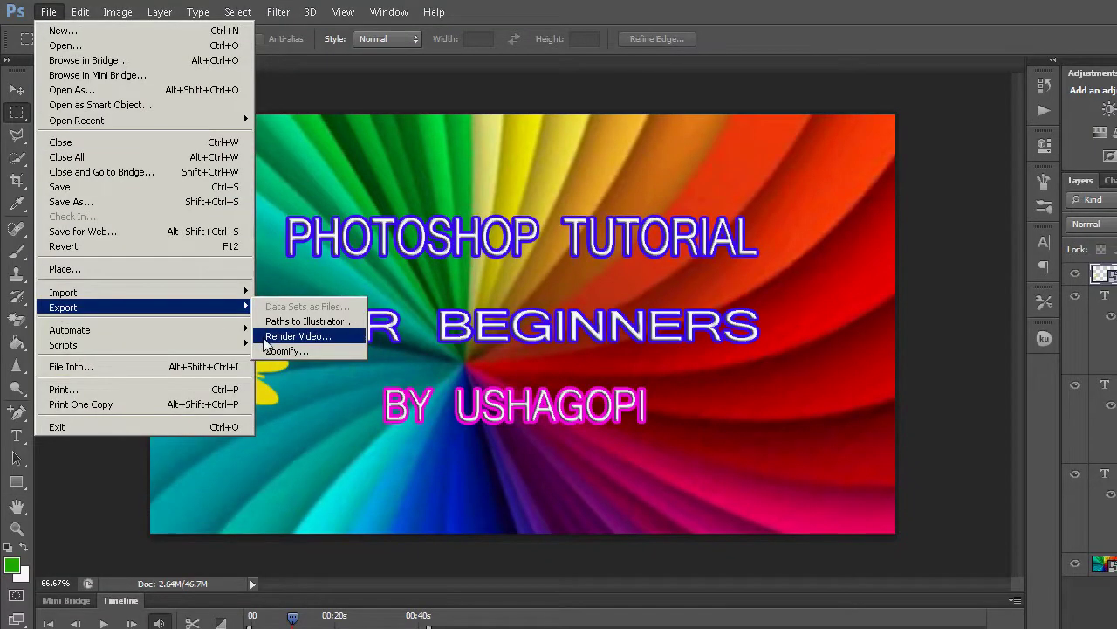
left_click(119, 453)
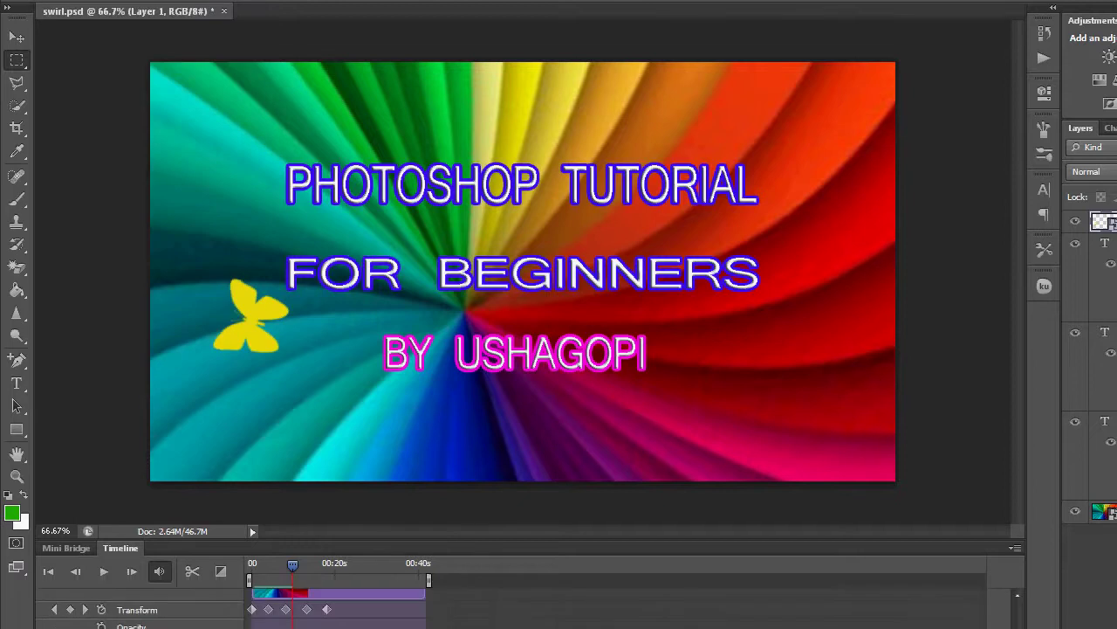
left_click(338, 611)
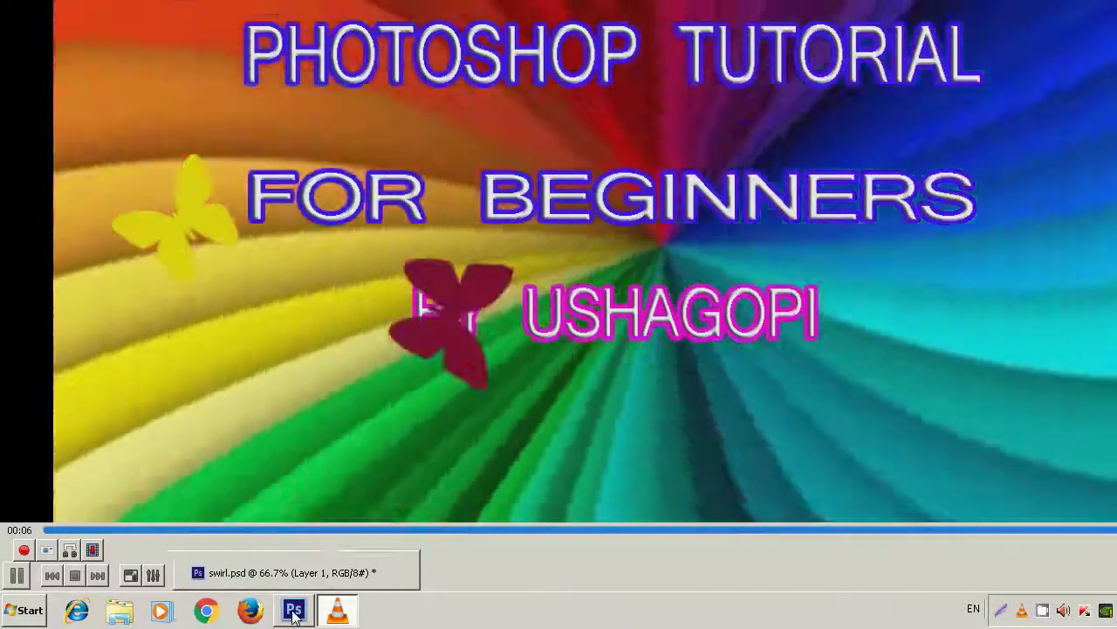
After watching intro.mp4 in VLC, return to the swirl.psd timeline in Photoshop.
left_click(293, 611)
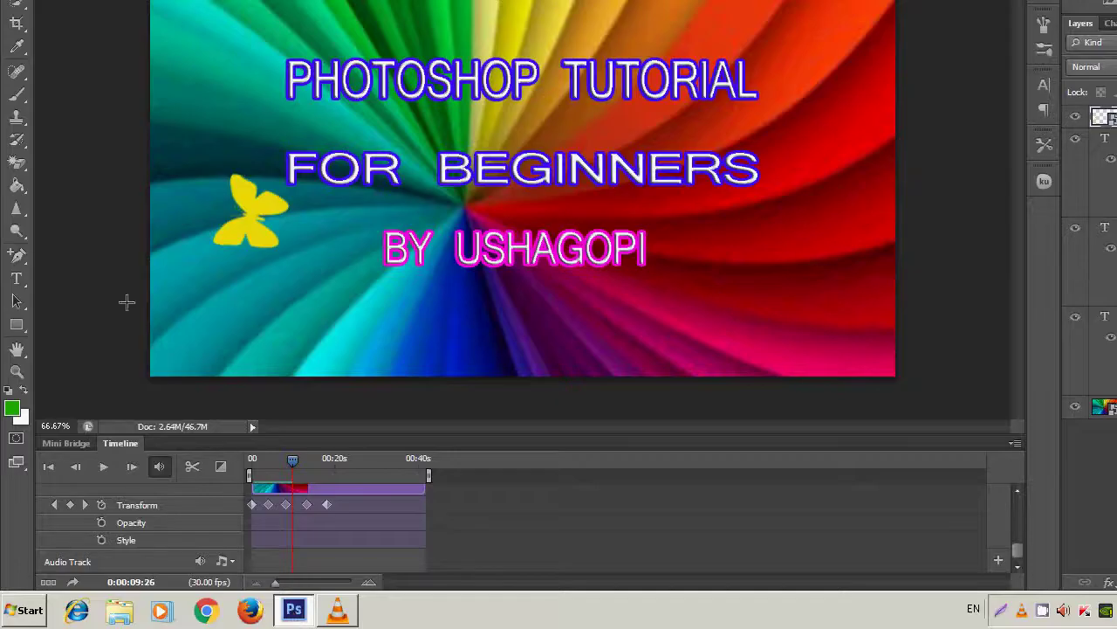